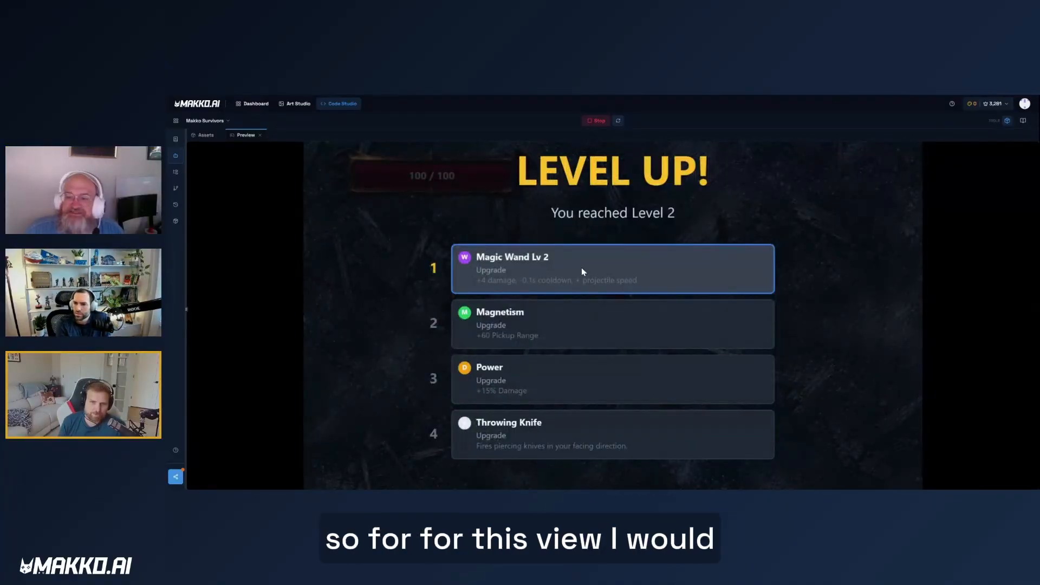
Playtest the game, choosing the Magic Wand Lv 2, Orbiting Orbs, Magic Wand Lv 3 and Swiftness upgrades at successive level-ups.
{"action": "left_click", "coordinate": [583, 271]}
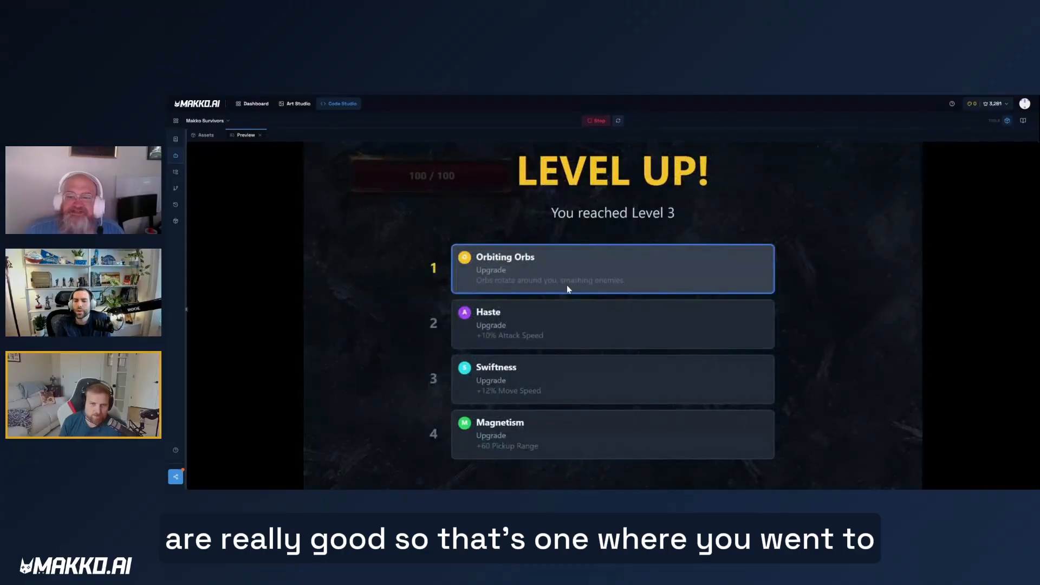
{"action": "left_click", "coordinate": [567, 286]}
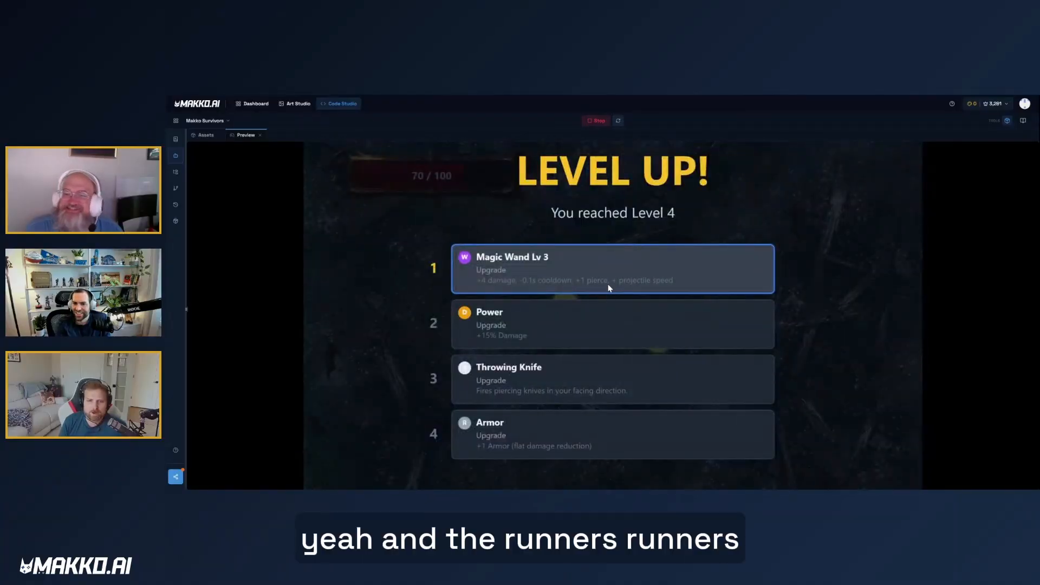
{"action": "left_click", "coordinate": [610, 287]}
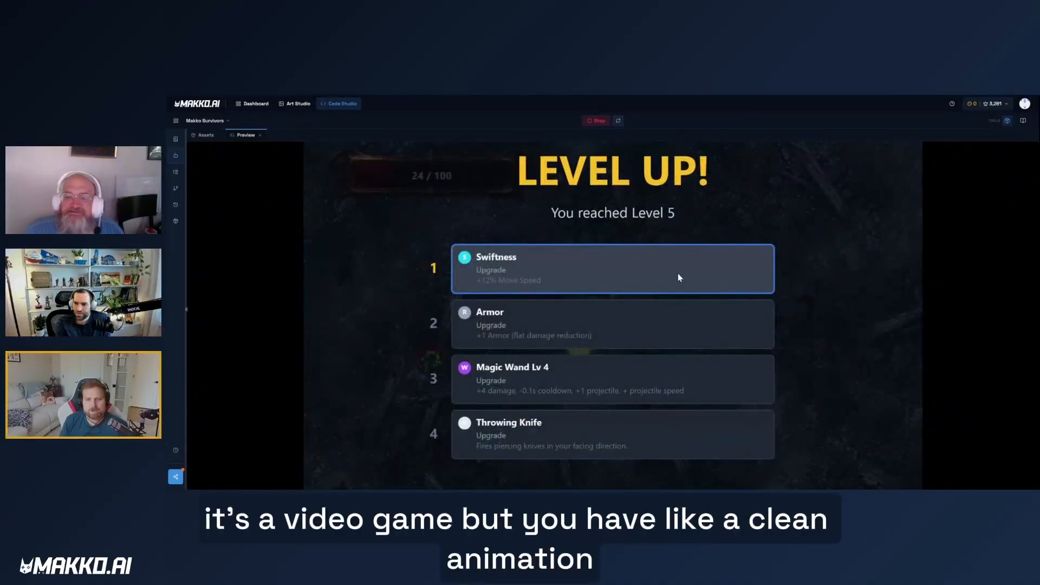
{"action": "left_click", "coordinate": [679, 277]}
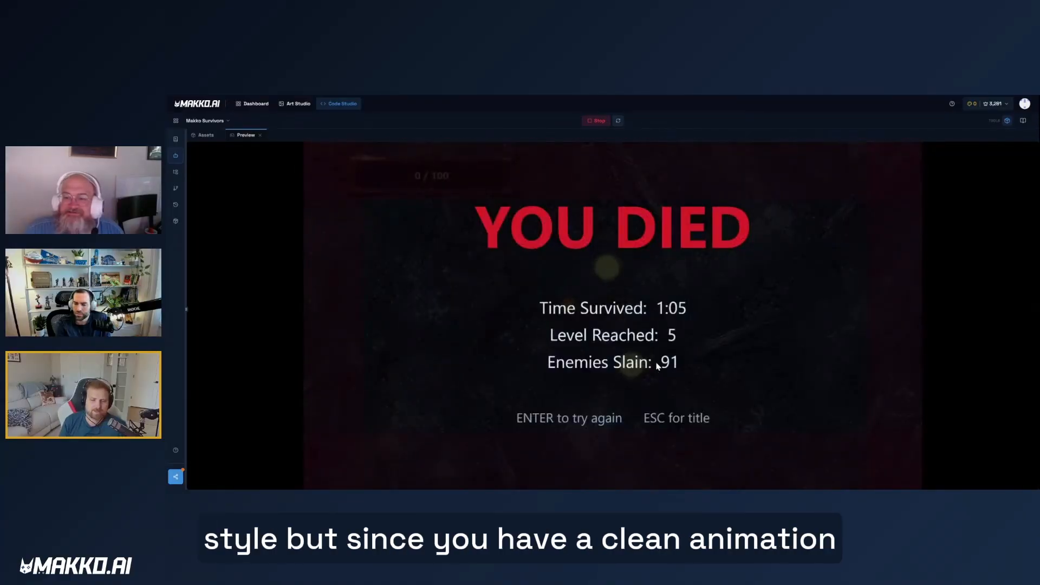
Restart the game run and move the character down and to the right across the map to examine its running animation.
{"action": "key", "text": "Return"}
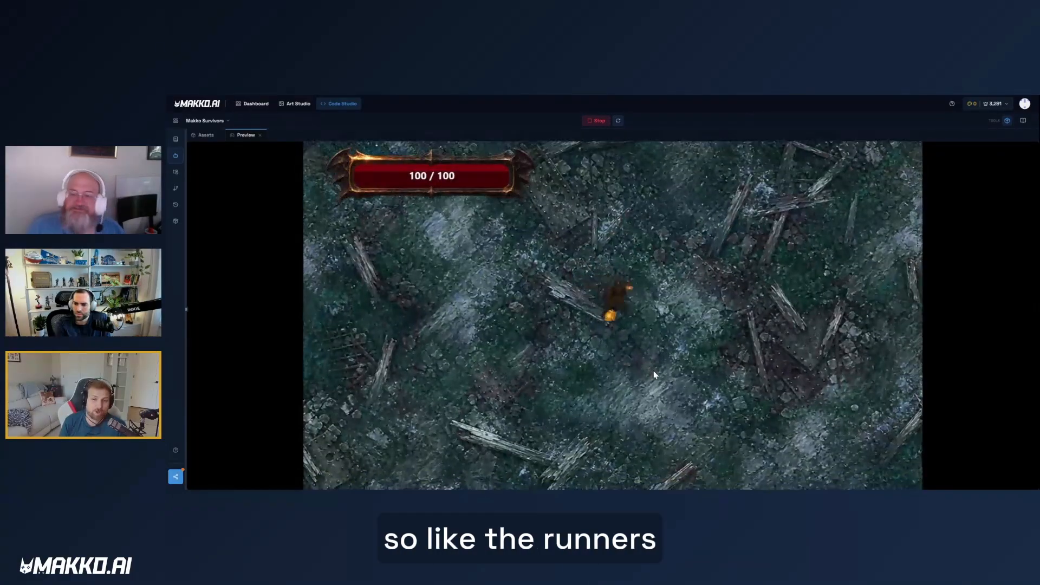
{"action": "key", "text": "s"}
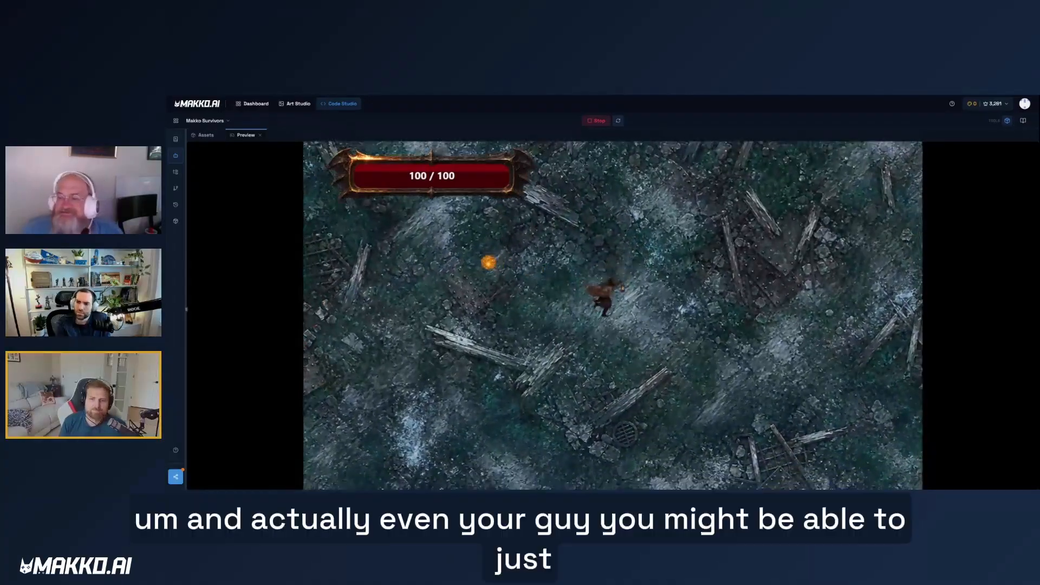
{"action": "key", "text": "d"}
{"action": "key", "text": "d"}
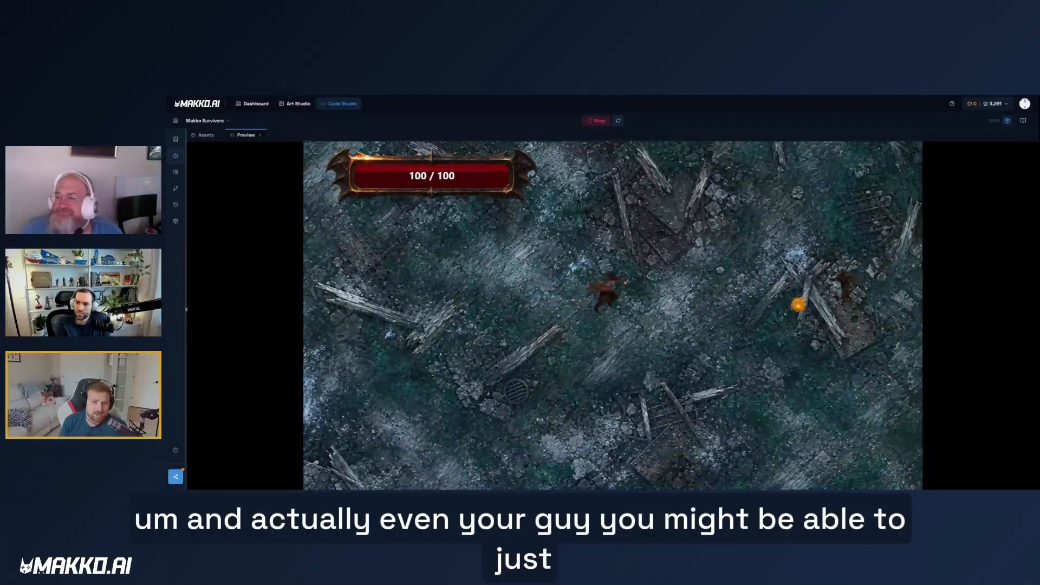
{"action": "key", "text": "s"}
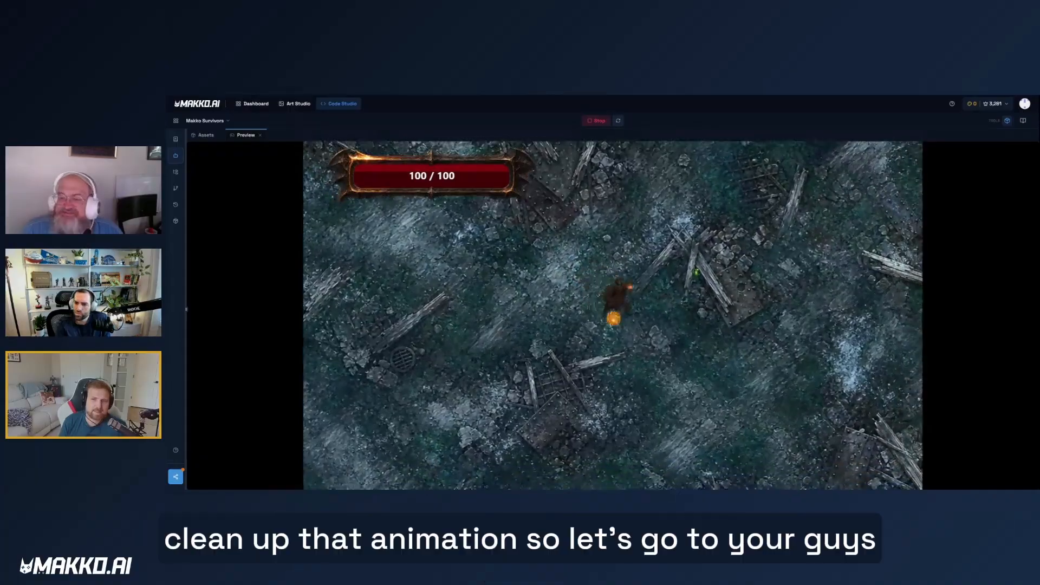
{"action": "key", "text": "d"}
{"action": "key", "text": "w"}
{"action": "key", "text": "d"}
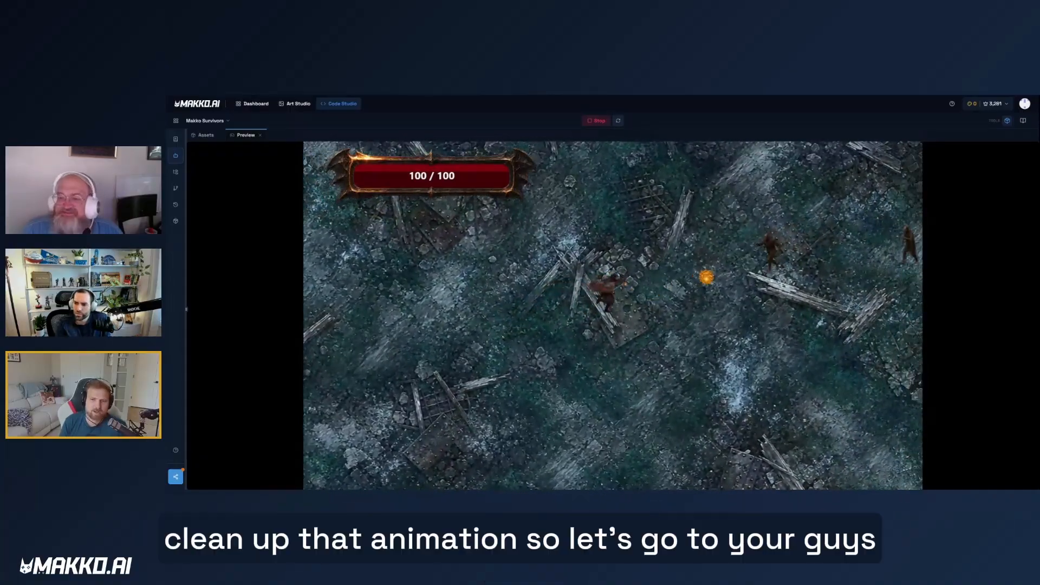
{"action": "key", "text": "d"}
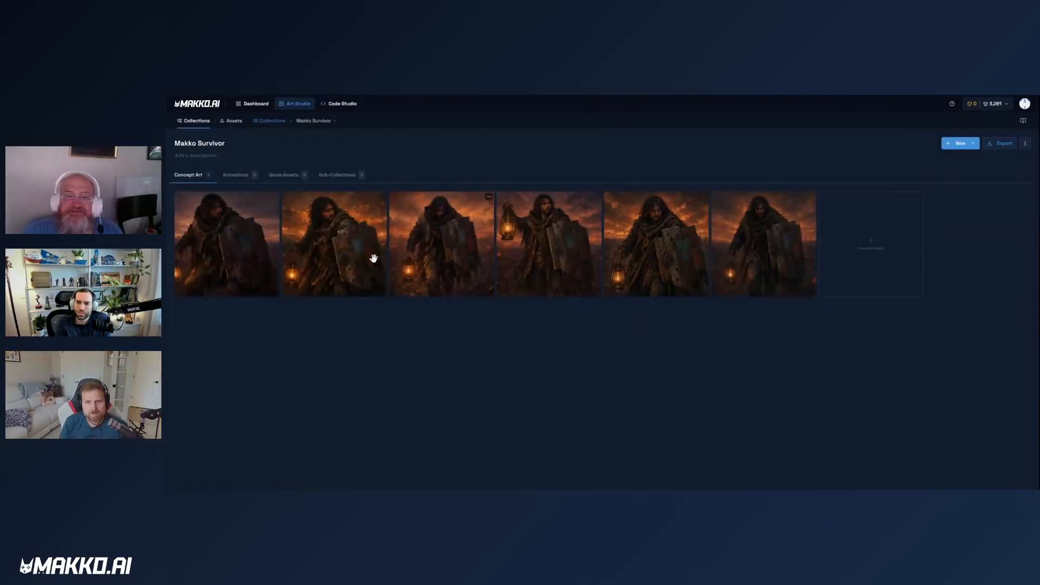
Look through the Makko Survivor collection's game assets and sub-collections, including Backgrounds, for the player character's animations.
{"action": "left_click", "coordinate": [291, 176]}
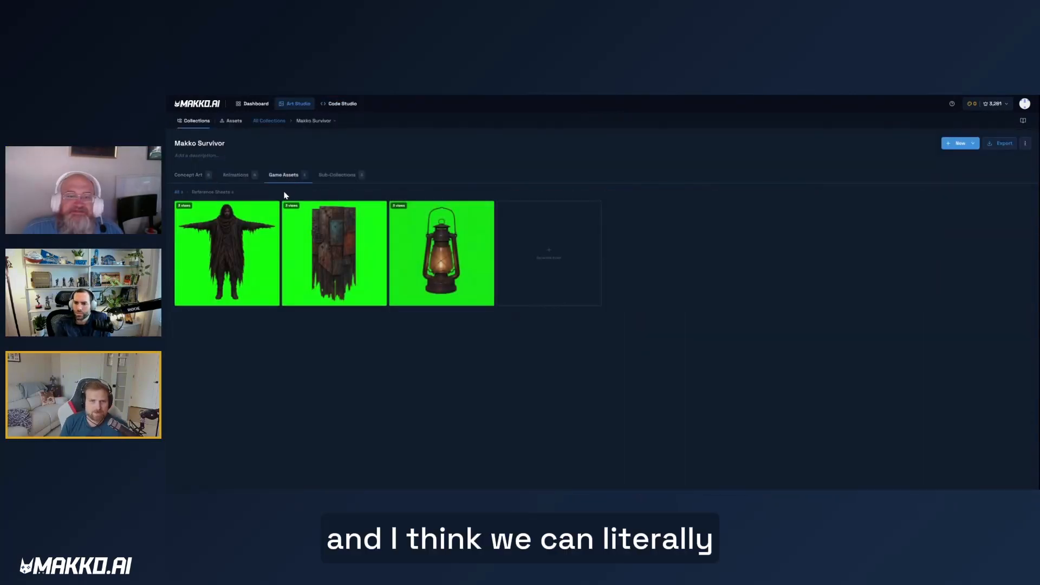
{"action": "left_click", "coordinate": [245, 247]}
{"action": "left_click", "coordinate": [245, 247]}
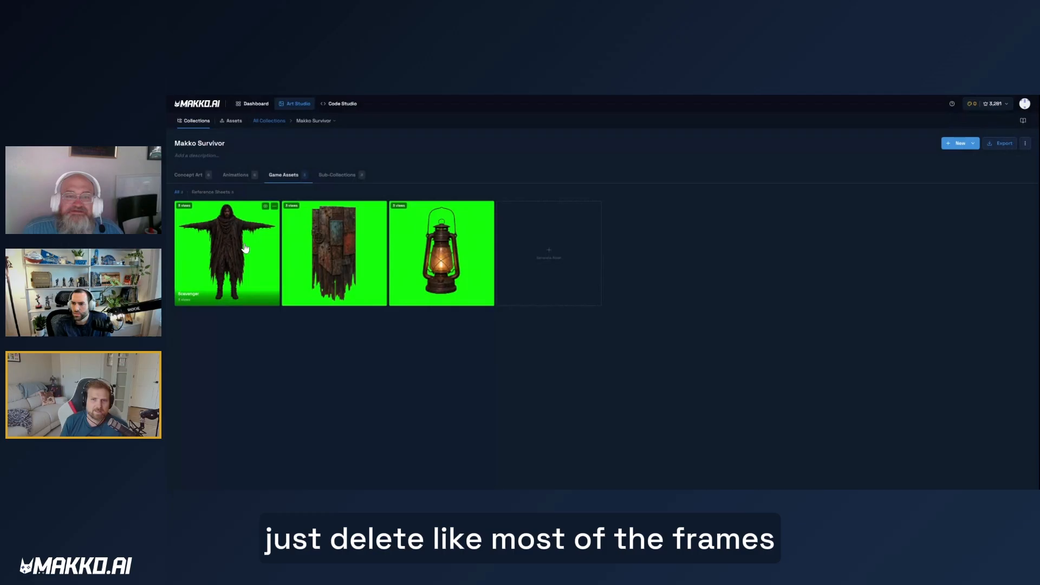
{"action": "left_click", "coordinate": [245, 177]}
{"action": "left_click", "coordinate": [340, 176]}
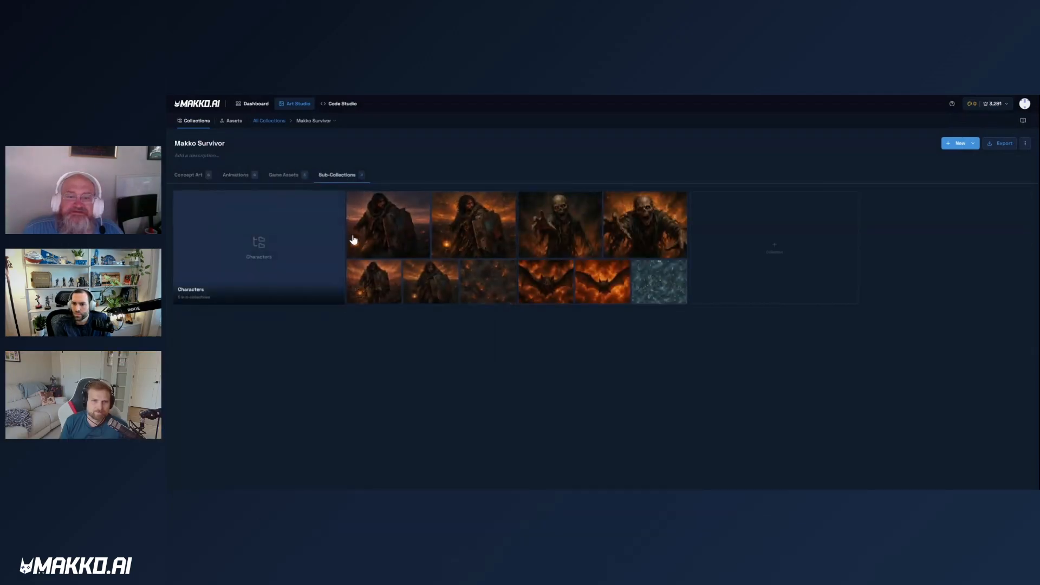
{"action": "left_click", "coordinate": [353, 239]}
{"action": "left_click", "coordinate": [341, 182]}
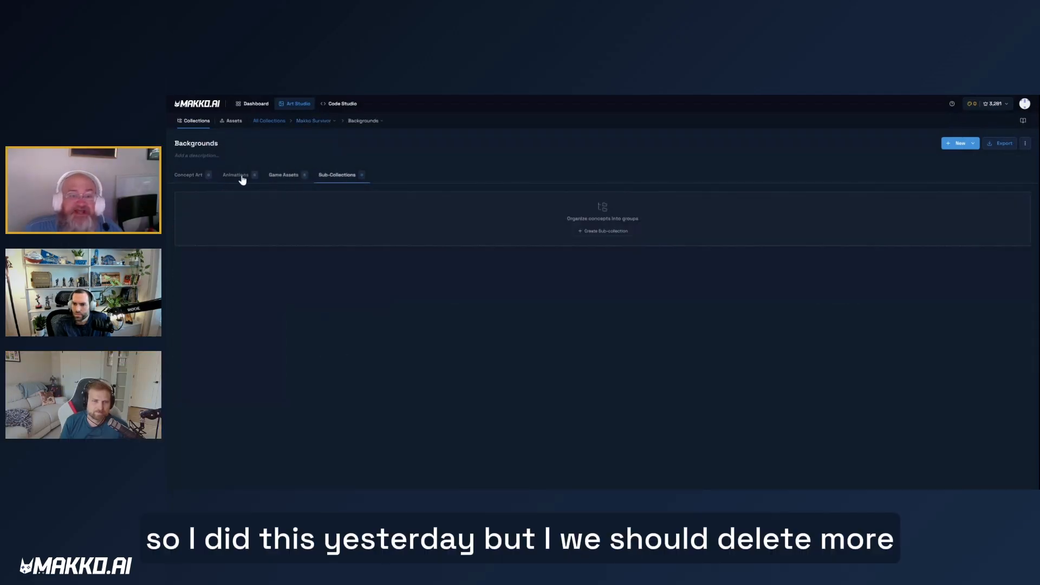
{"action": "left_click", "coordinate": [316, 121]}
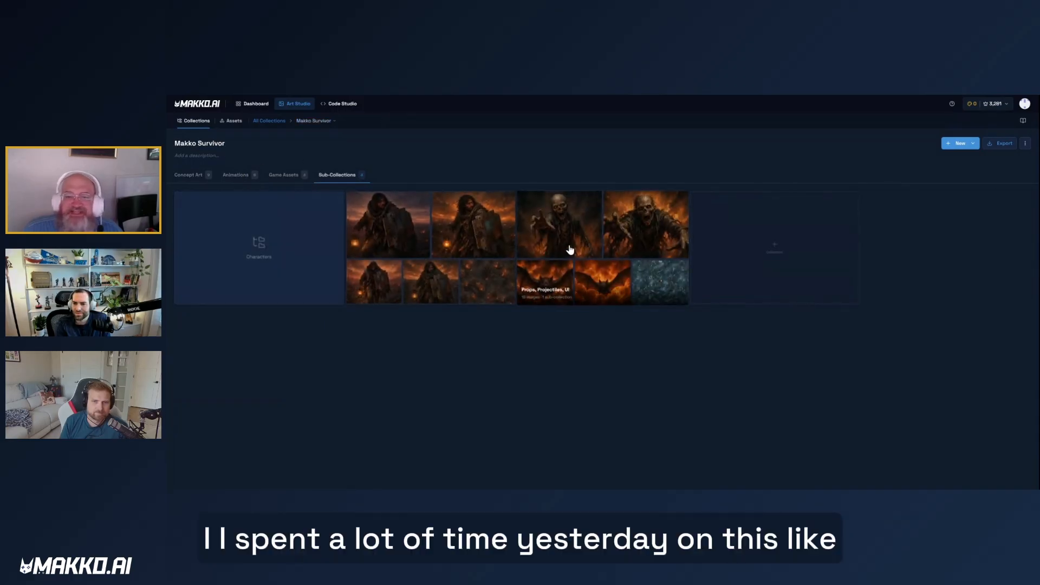
Open the Scavenger's running animation from the Characters sub-collection of Makko Survivor.
{"action": "left_click", "coordinate": [300, 242]}
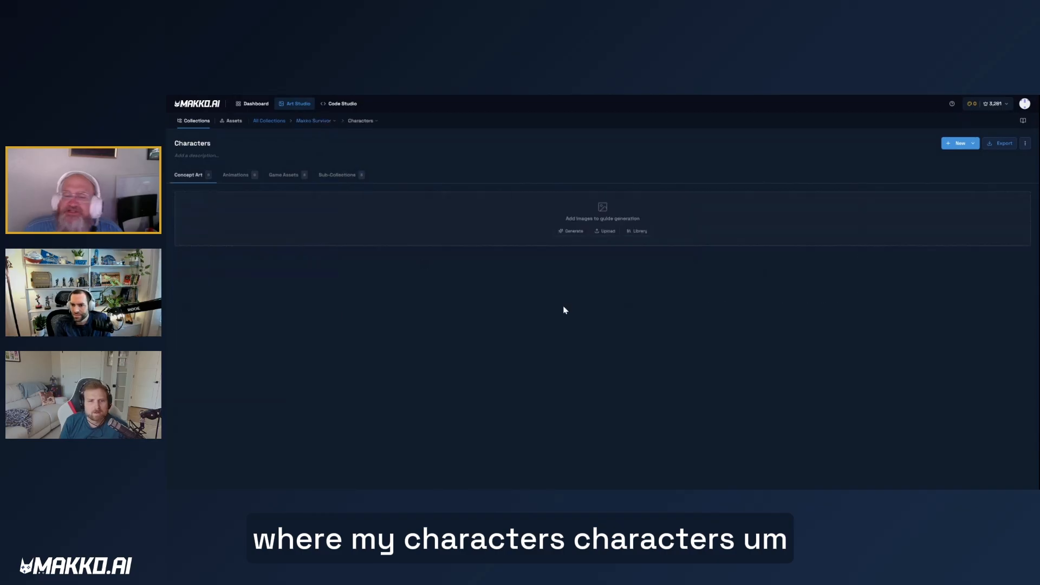
{"action": "left_click", "coordinate": [343, 179]}
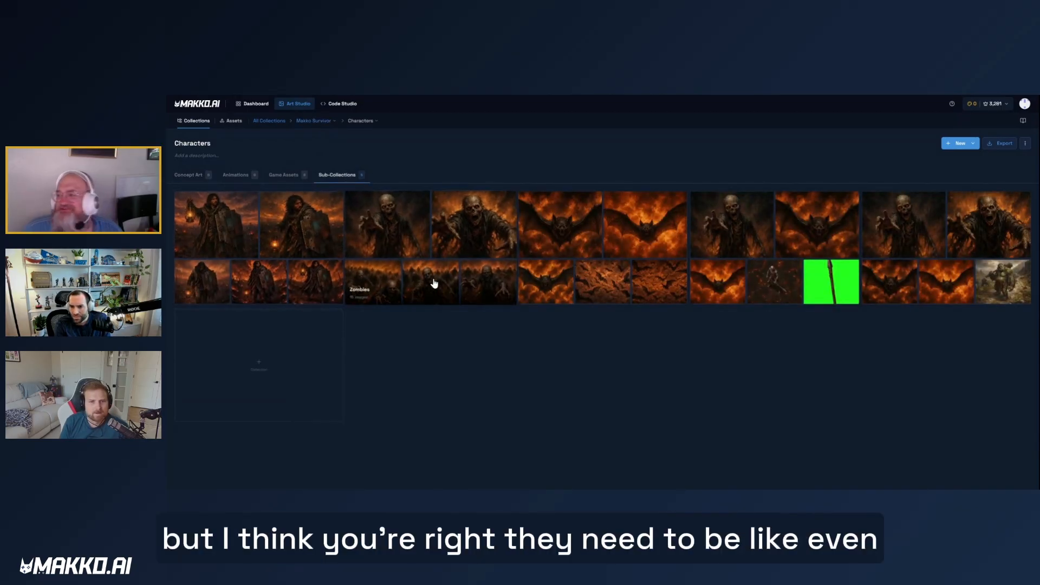
{"action": "left_click", "coordinate": [287, 266]}
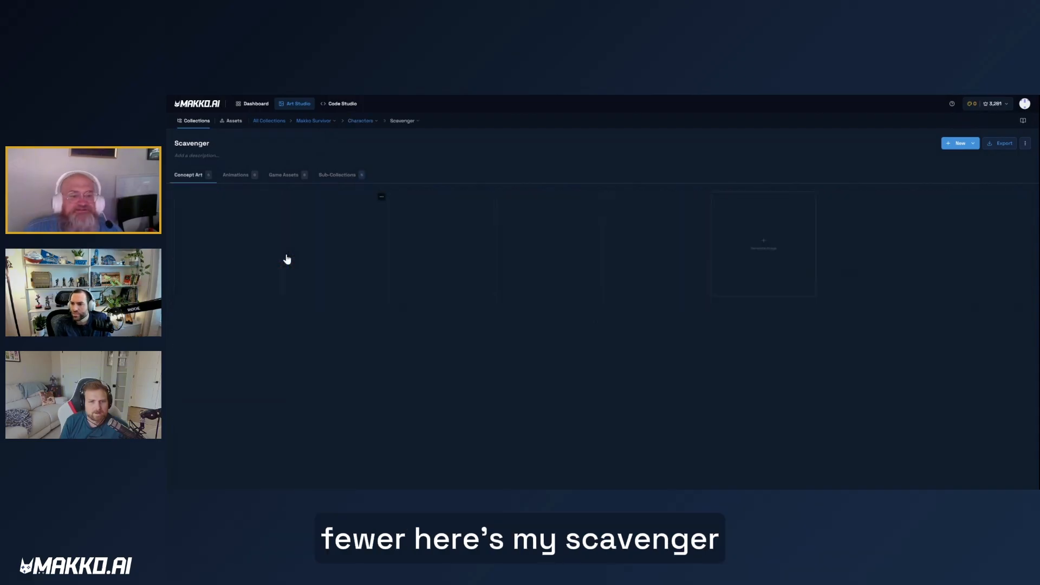
{"action": "left_click", "coordinate": [242, 177]}
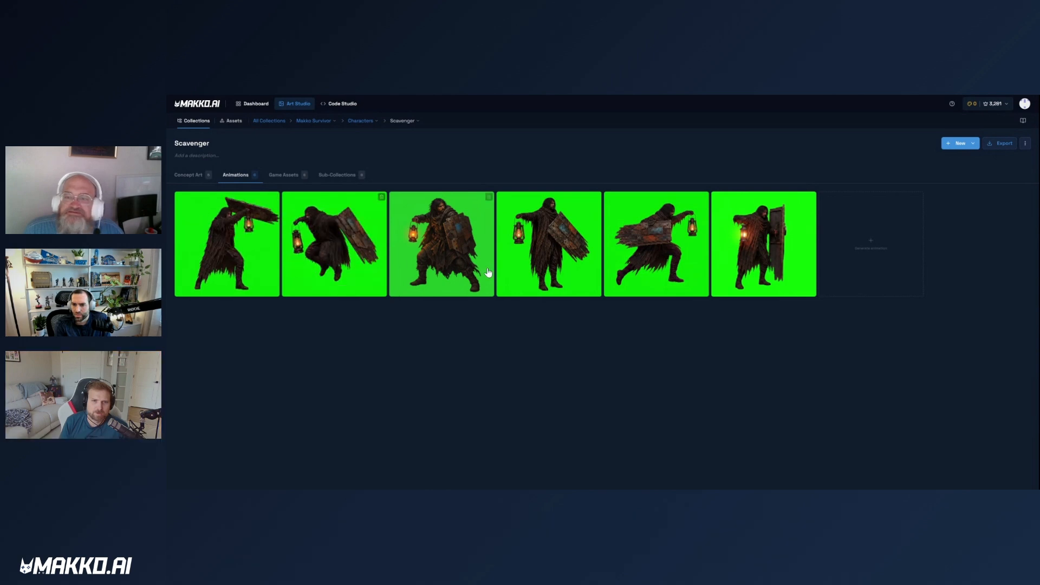
{"action": "left_click", "coordinate": [672, 278]}
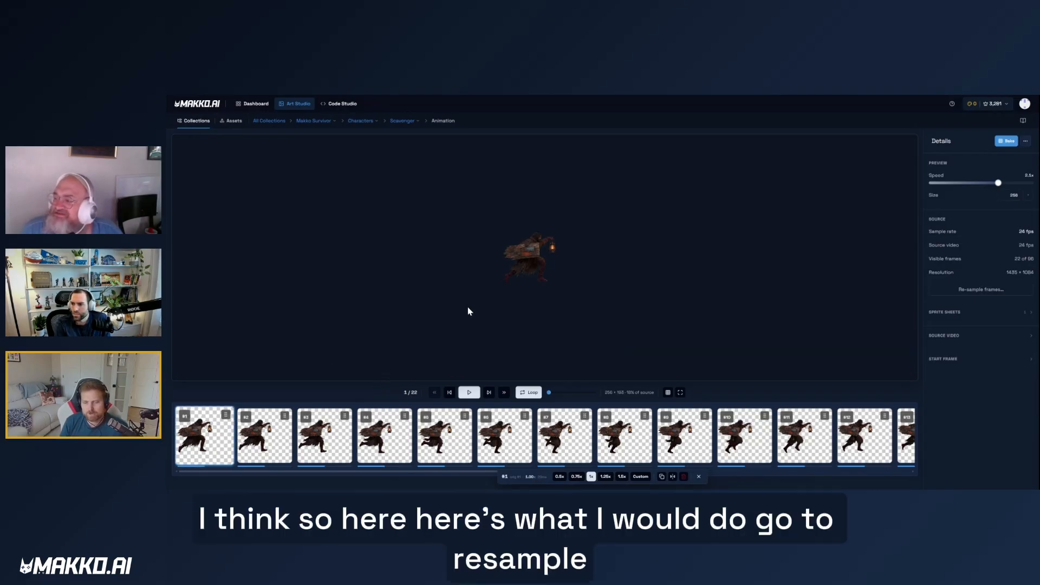
Re-sample the Scavenger's running animation frames at 4 fps.
{"action": "left_click", "coordinate": [968, 291]}
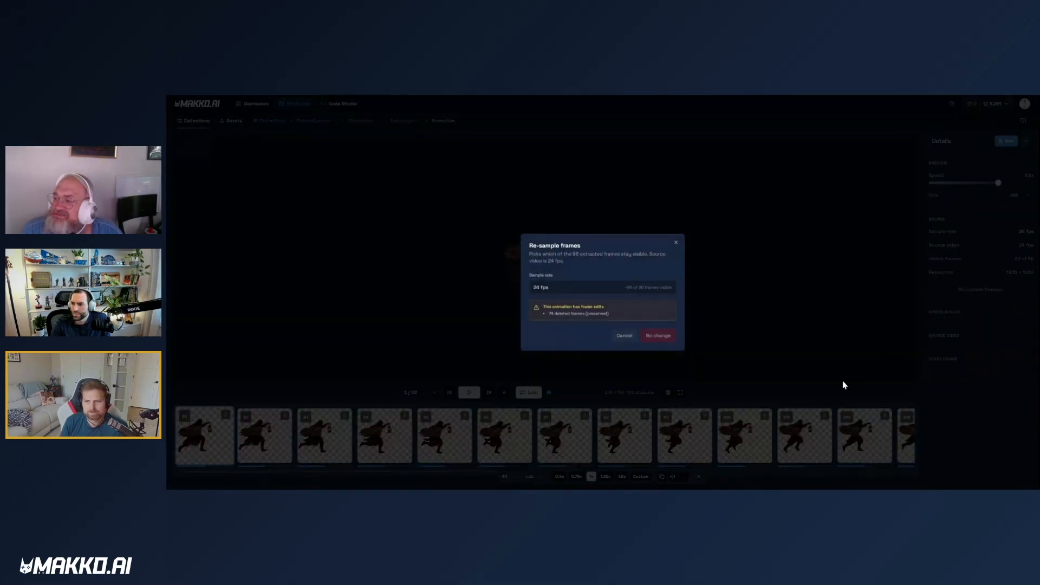
{"action": "left_click", "coordinate": [597, 293]}
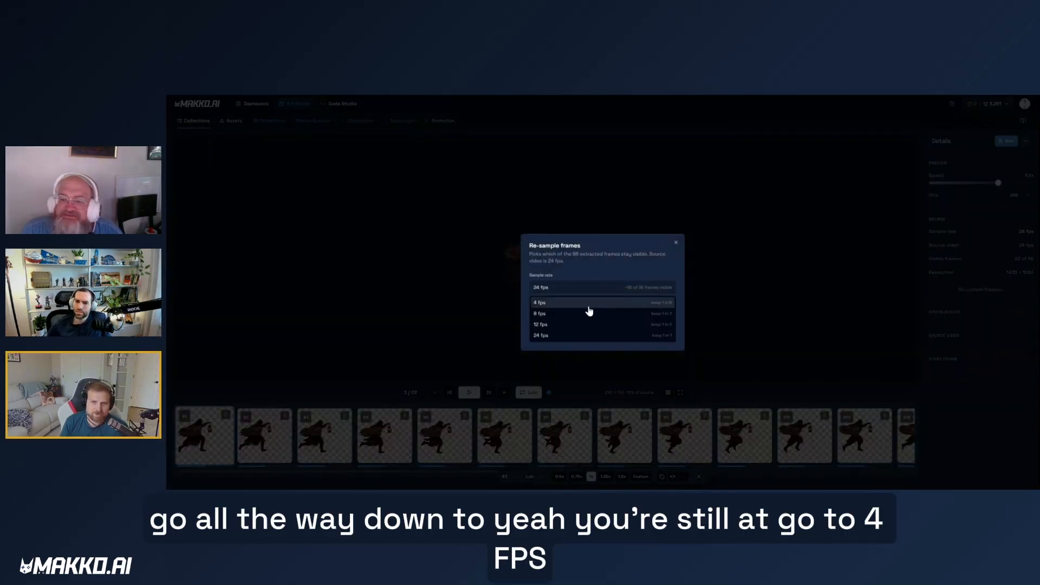
{"action": "left_click", "coordinate": [591, 309]}
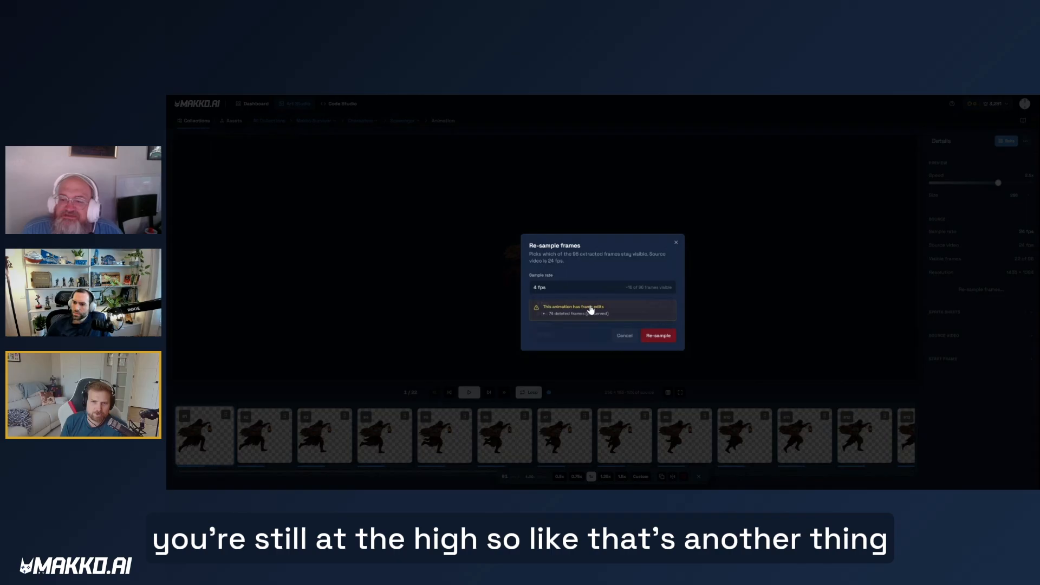
{"action": "left_click", "coordinate": [655, 336]}
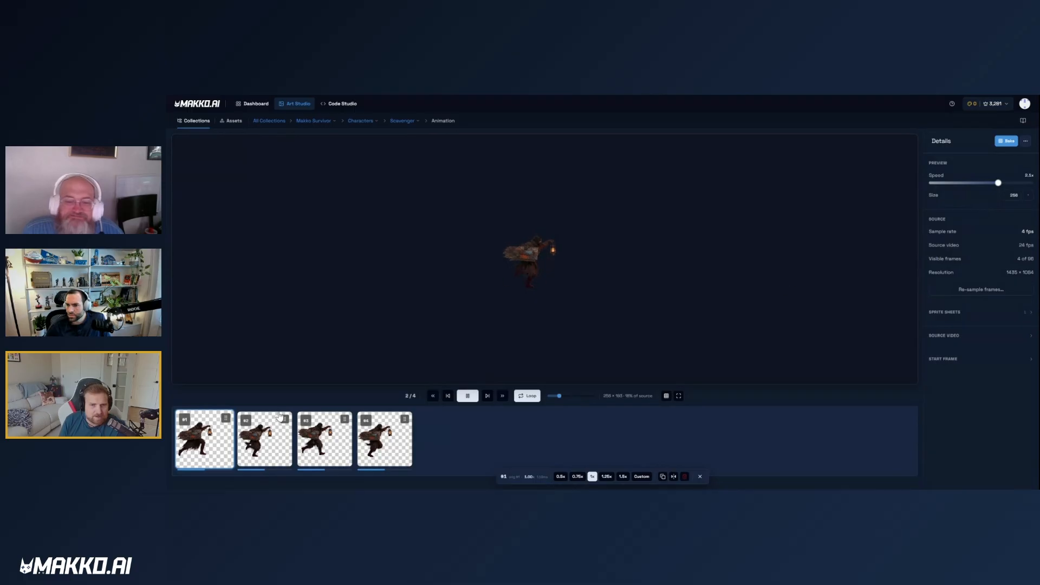
Delete the second and third frames of the re-sampled running animation.
{"action": "left_click", "coordinate": [385, 439]}
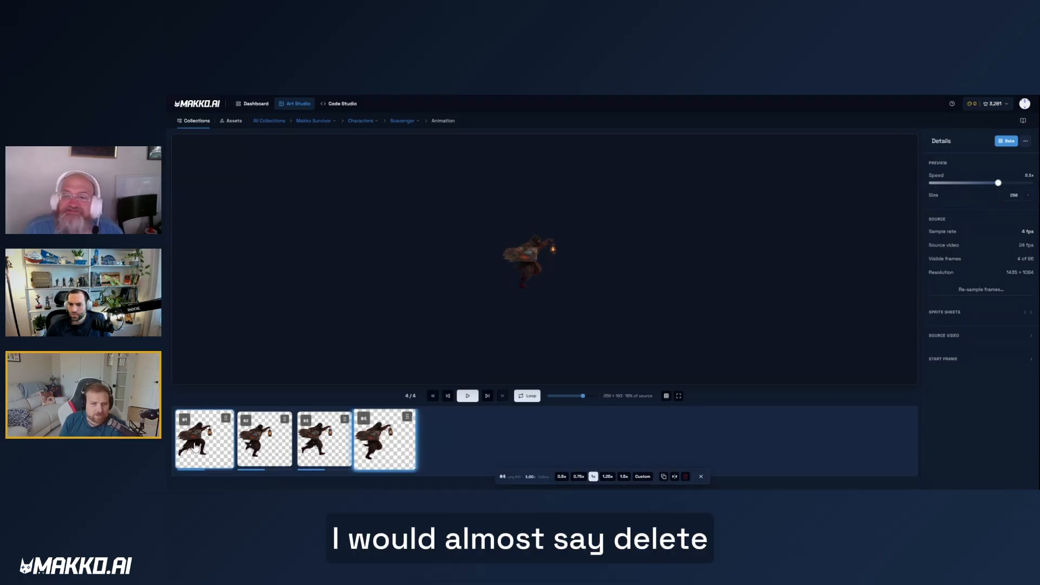
{"action": "left_click", "coordinate": [195, 446]}
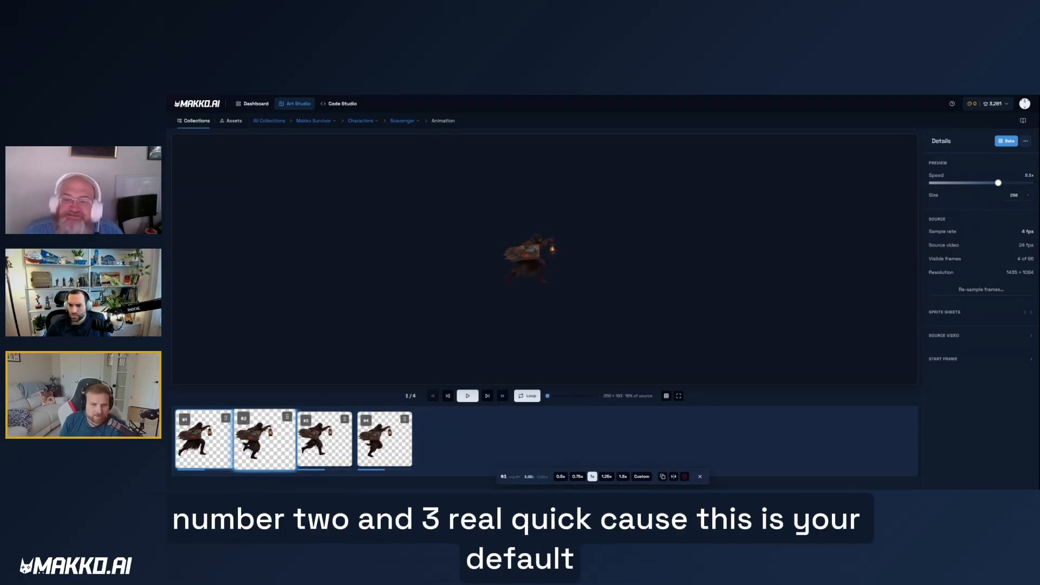
{"action": "left_click", "coordinate": [264, 439]}
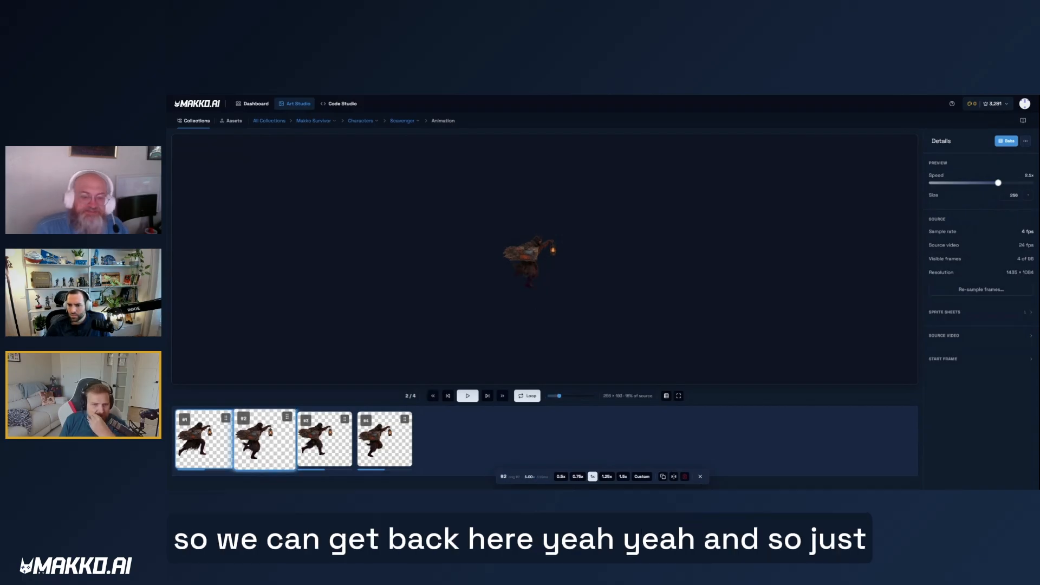
{"action": "key", "text": "Delete"}
{"action": "key", "text": "Delete"}
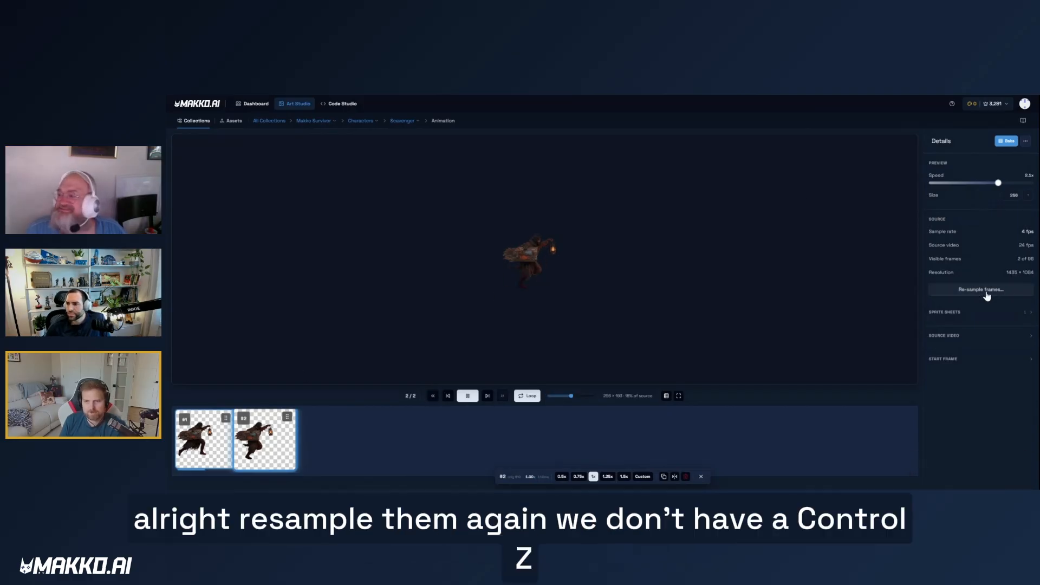
{"action": "left_click", "coordinate": [987, 293]}
{"action": "left_click", "coordinate": [595, 293]}
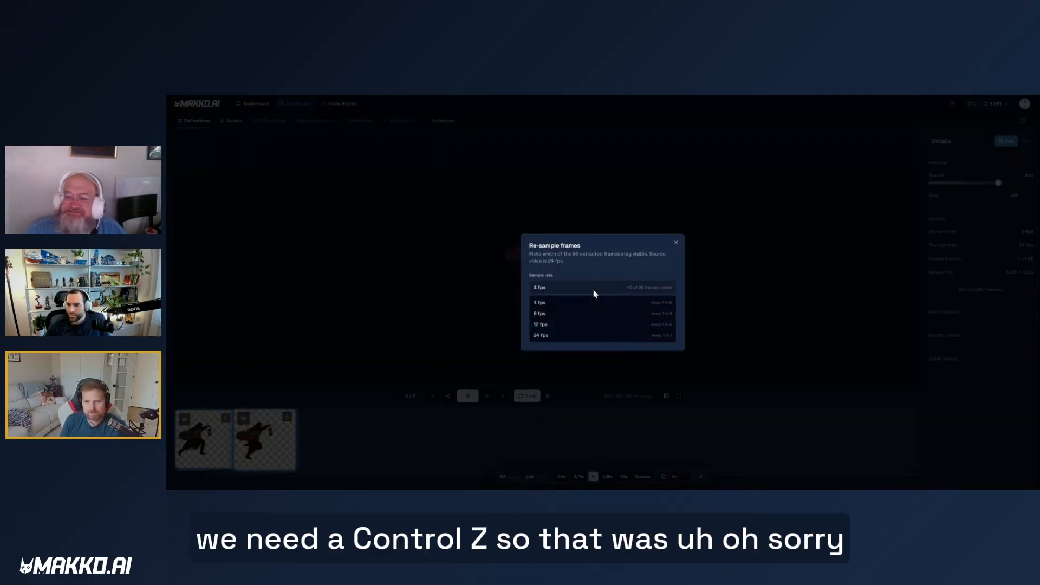
{"action": "left_click", "coordinate": [639, 324]}
{"action": "left_click", "coordinate": [619, 288]}
{"action": "left_click", "coordinate": [599, 313]}
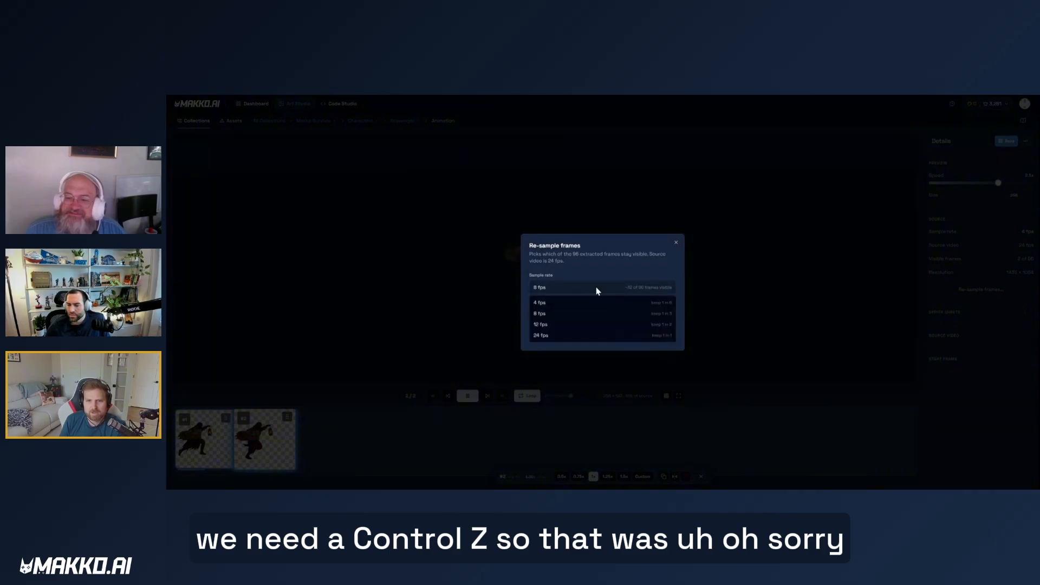
{"action": "left_click", "coordinate": [606, 303]}
{"action": "left_click", "coordinate": [607, 292]}
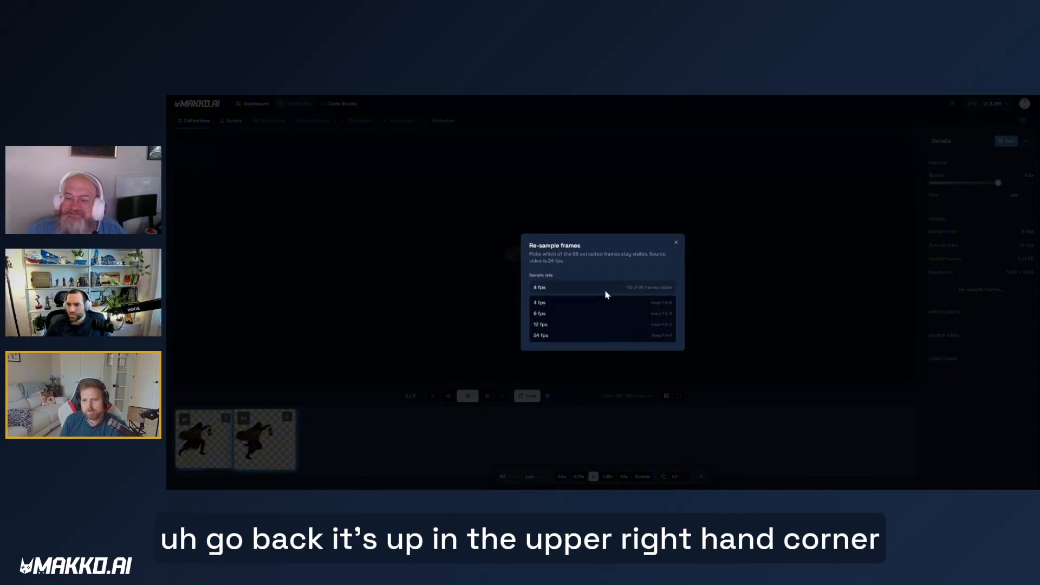
{"action": "left_click", "coordinate": [591, 321]}
{"action": "left_click", "coordinate": [677, 242]}
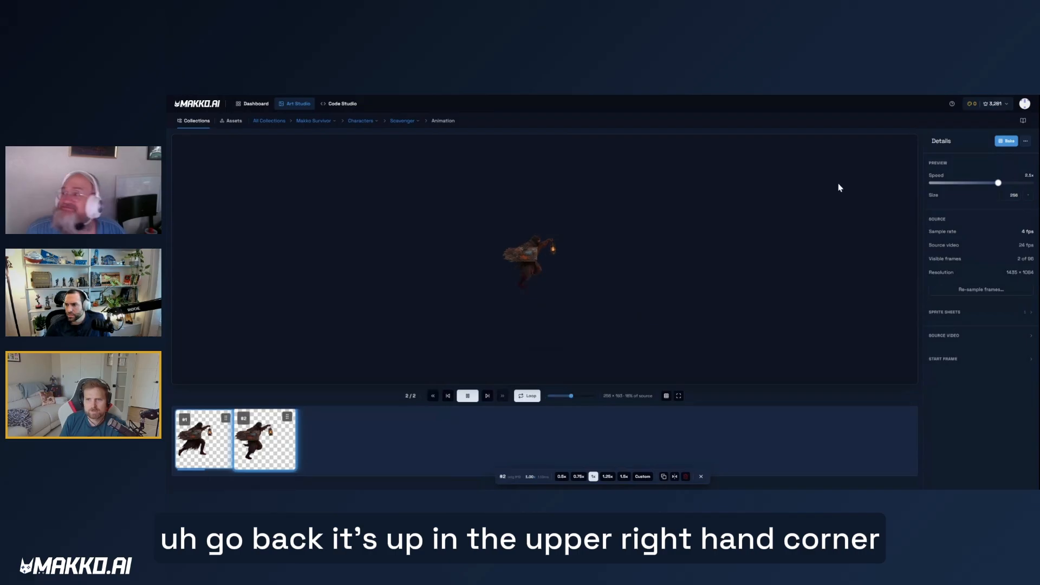
Reset all frame edits on the Scavenger's running animation to restore the deleted frames.
{"action": "left_click", "coordinate": [1026, 142]}
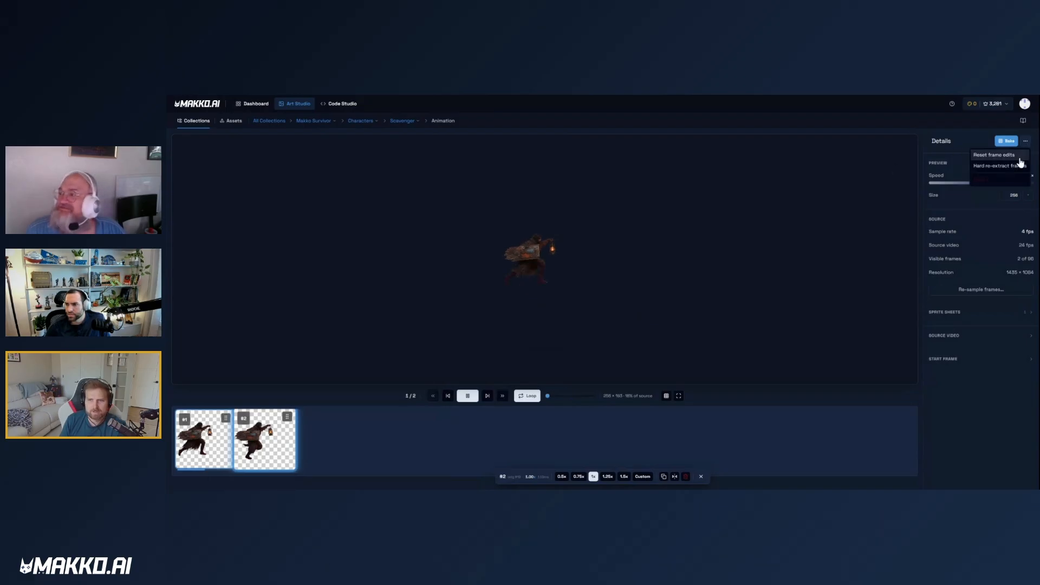
{"action": "left_click", "coordinate": [1008, 165]}
{"action": "left_click", "coordinate": [1023, 148]}
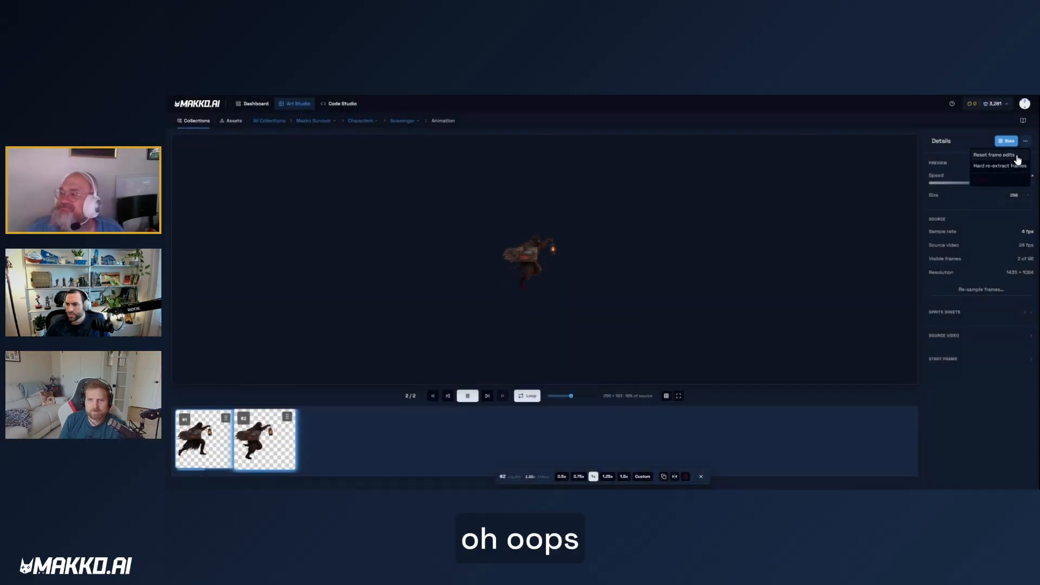
{"action": "left_click", "coordinate": [1017, 155]}
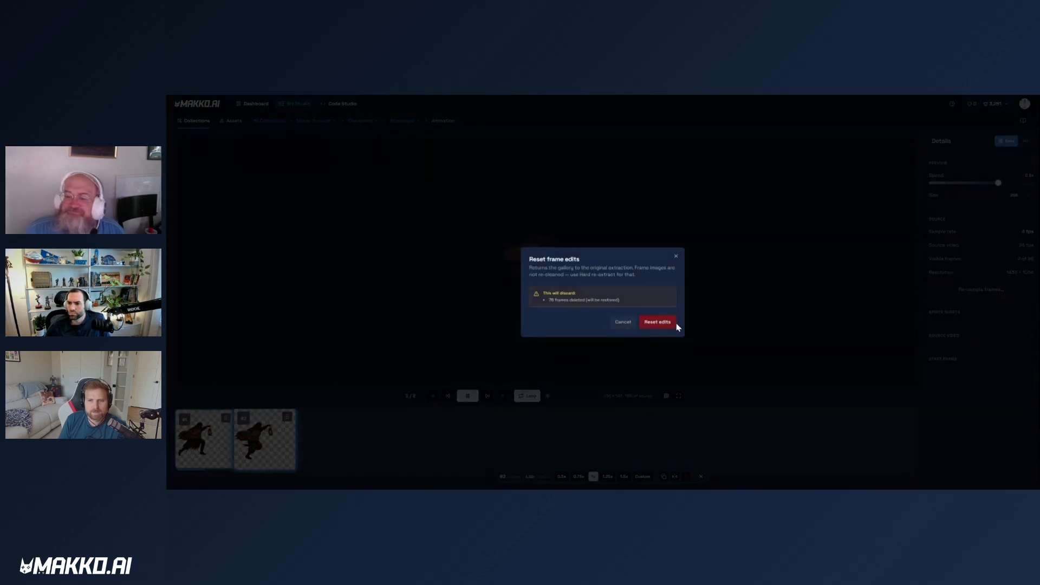
{"action": "left_click", "coordinate": [658, 322]}
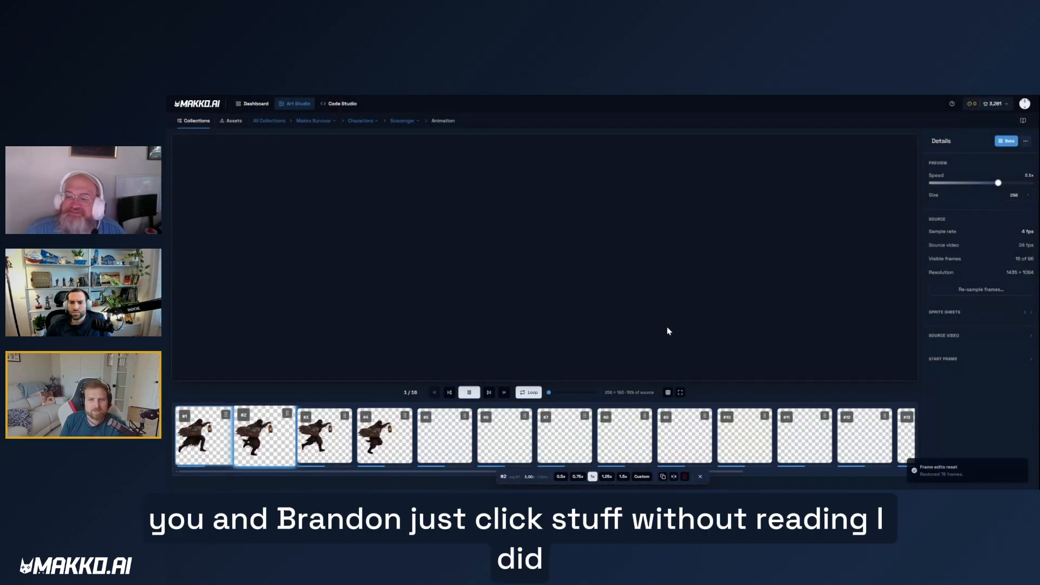
Re-sample the restored running animation's frames at 8 fps.
{"action": "left_click", "coordinate": [981, 290]}
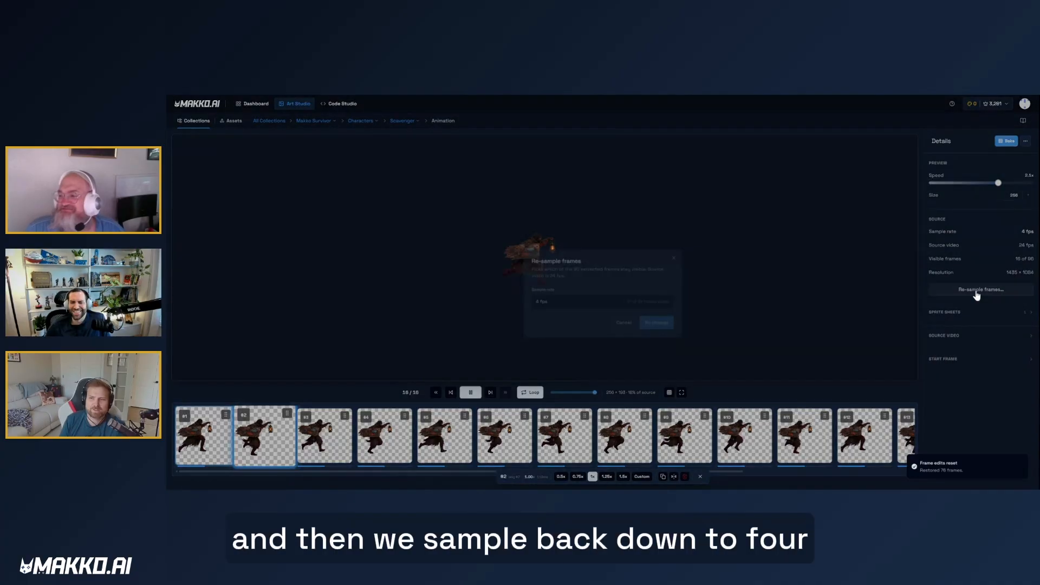
{"action": "left_click", "coordinate": [623, 302]}
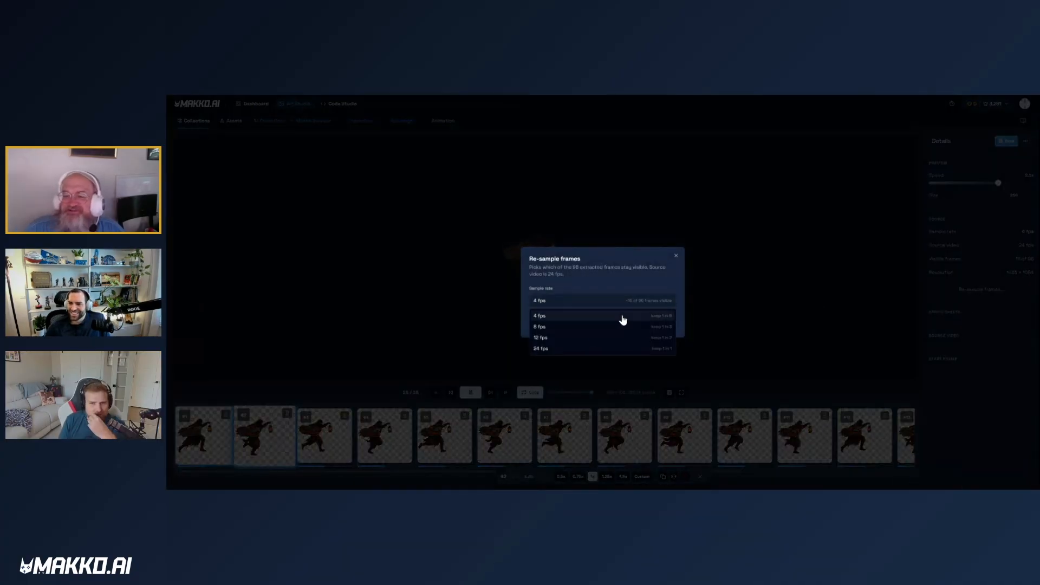
{"action": "left_click", "coordinate": [593, 335]}
{"action": "left_click", "coordinate": [643, 306]}
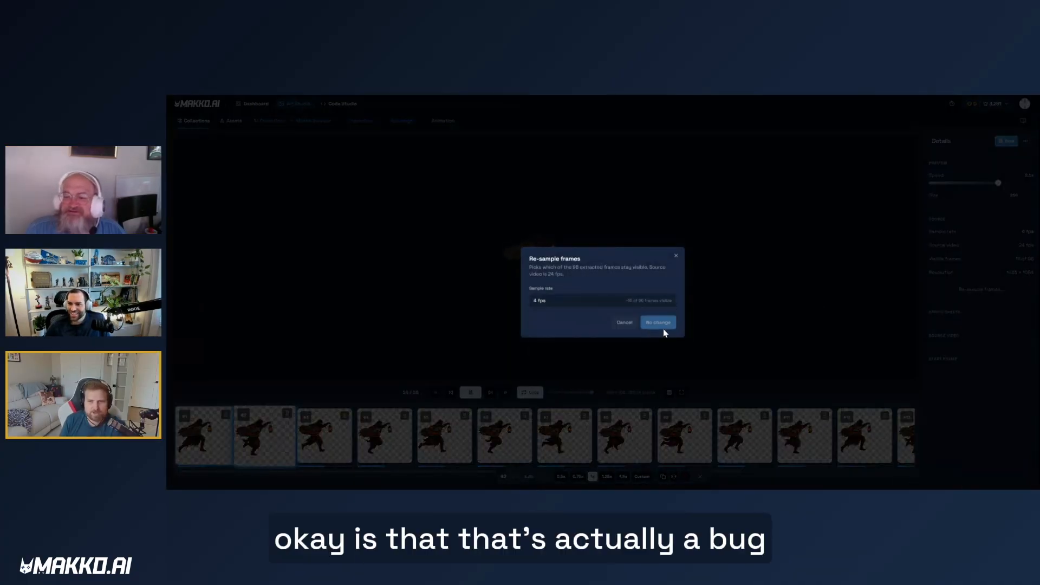
{"action": "left_click", "coordinate": [633, 301]}
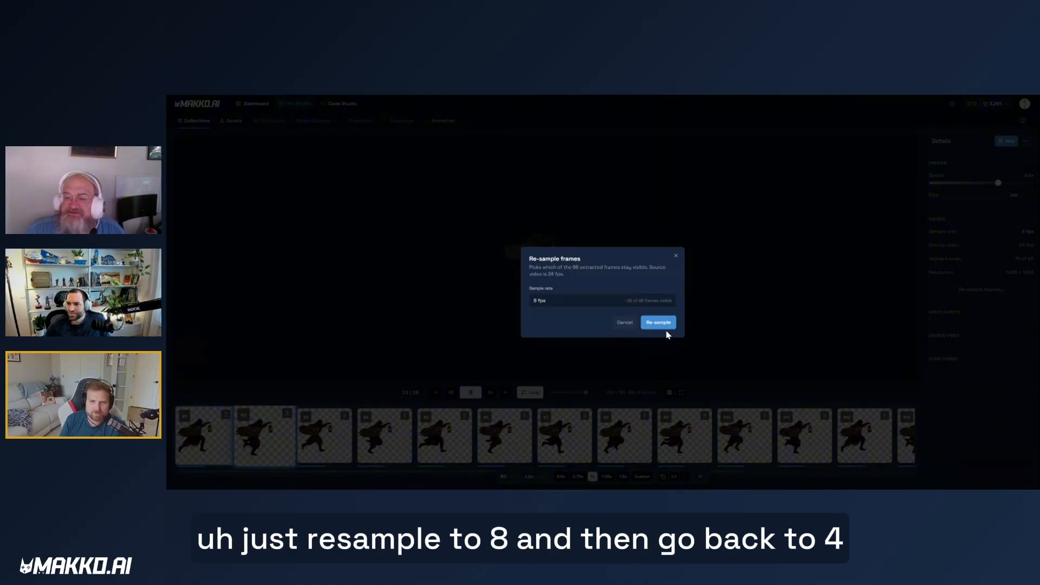
{"action": "left_click", "coordinate": [662, 321]}
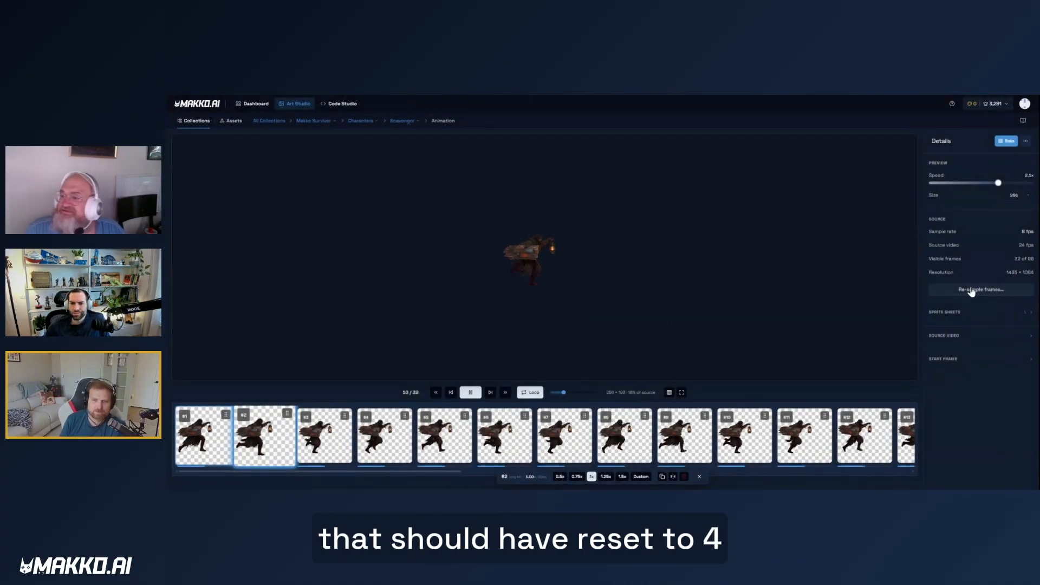
Re-sample the running animation's frames back to 4 fps and look over the resulting frame strip.
{"action": "left_click", "coordinate": [972, 292]}
{"action": "left_click", "coordinate": [648, 303]}
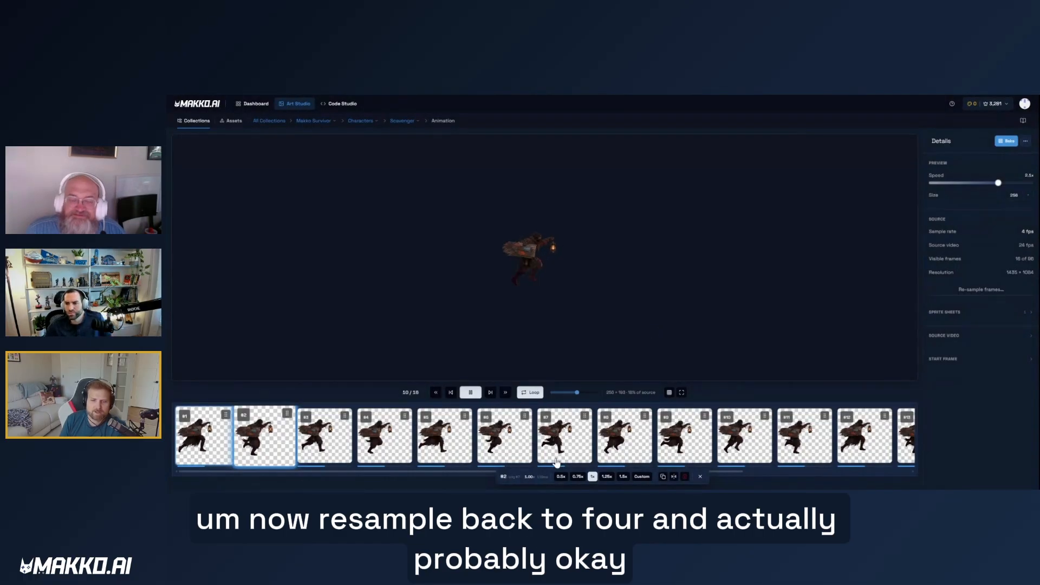
{"action": "scroll", "coordinate": [267, 444], "scroll_direction": "right", "scroll_amount": 1}
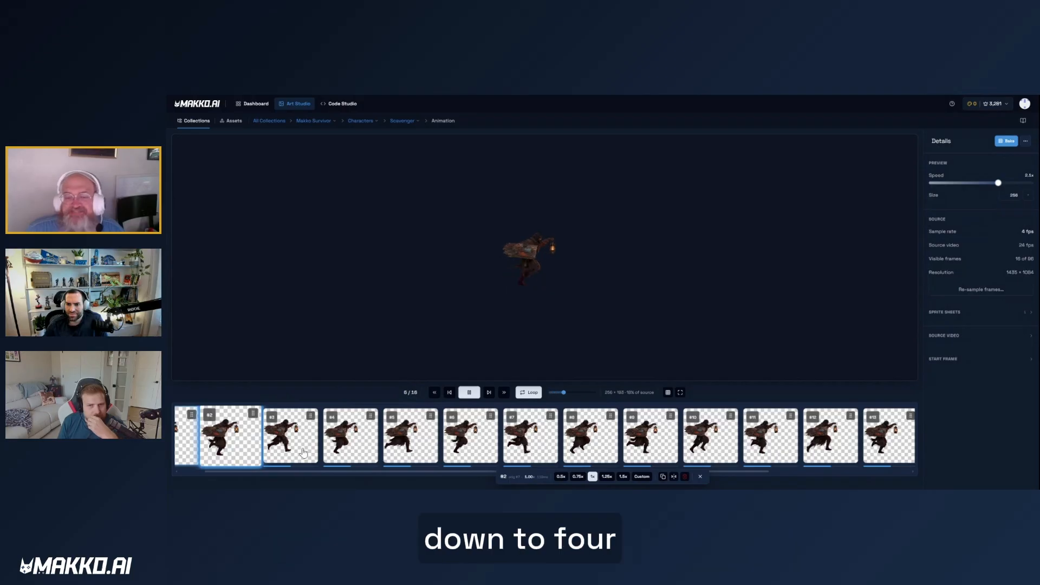
{"action": "scroll", "coordinate": [323, 435], "scroll_direction": "left", "scroll_amount": 2}
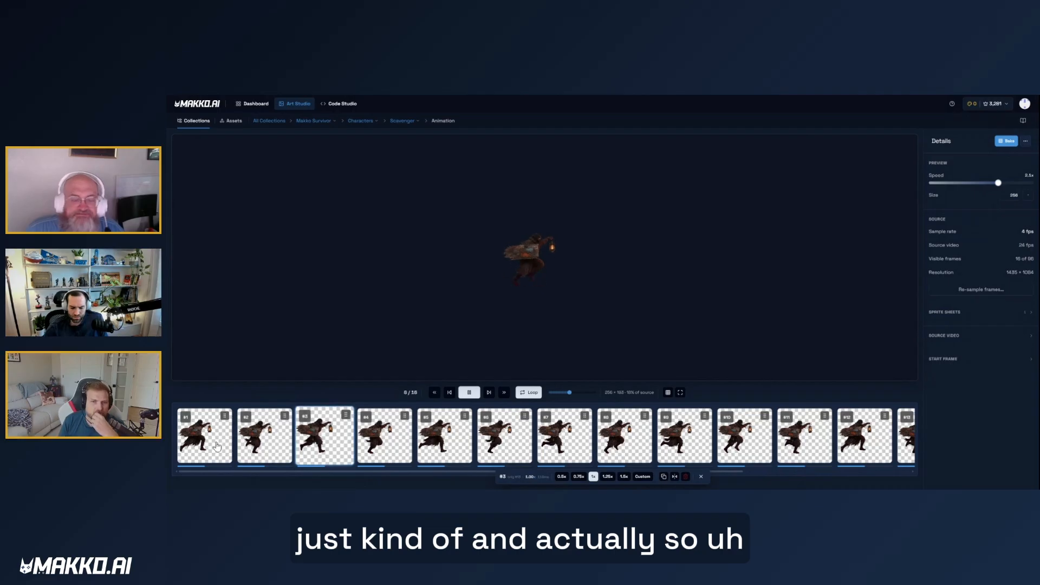
Delete the first frame of the 4 fps running animation.
{"action": "left_click", "coordinate": [277, 452]}
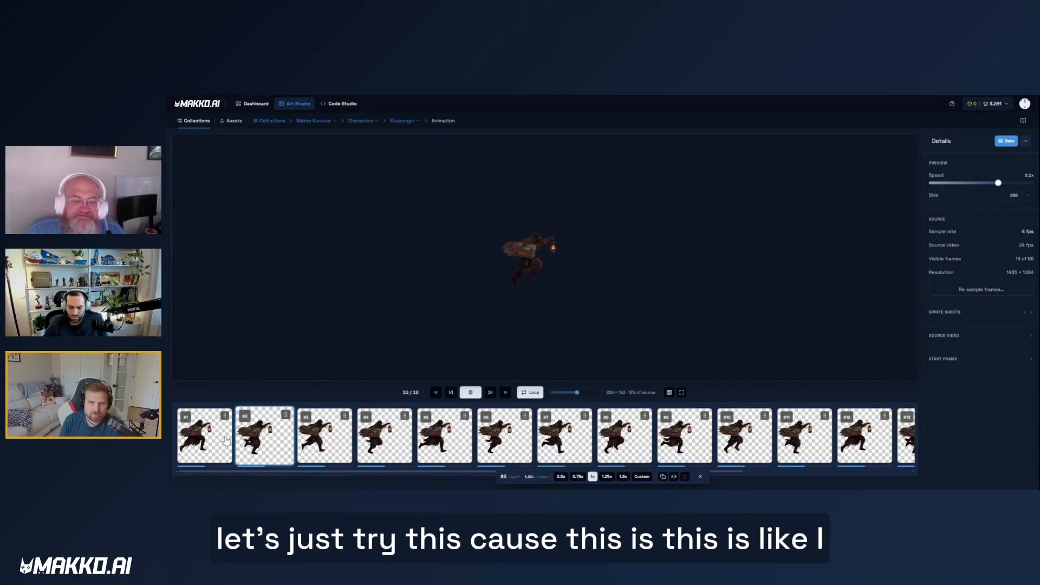
{"action": "left_click", "coordinate": [210, 441]}
{"action": "key", "text": "Delete"}
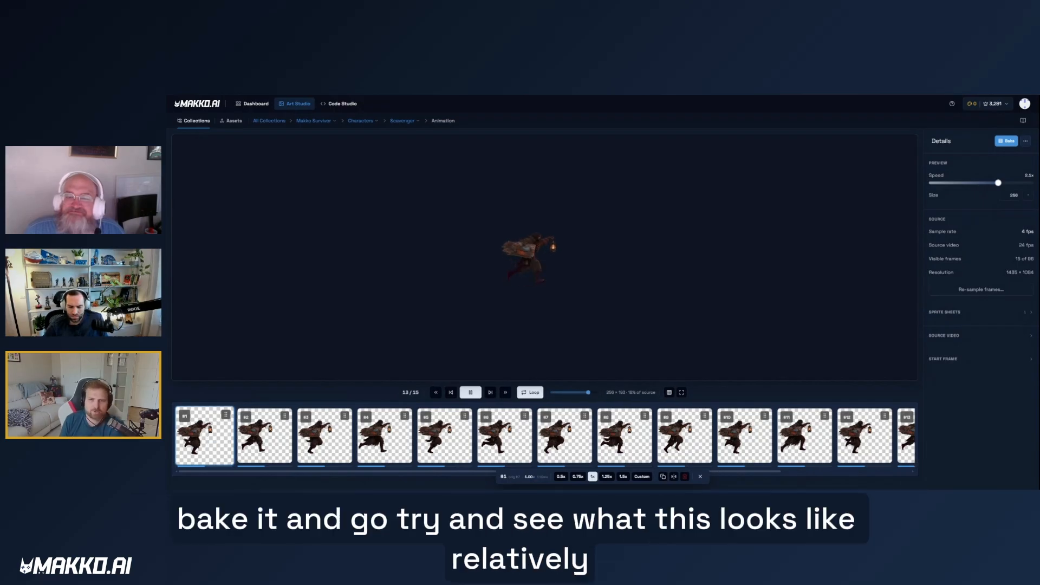
Bake the animation's visible frames into a sprite sheet named Running, keeping the auto grid layout and webp format.
{"action": "left_click", "coordinate": [1005, 141]}
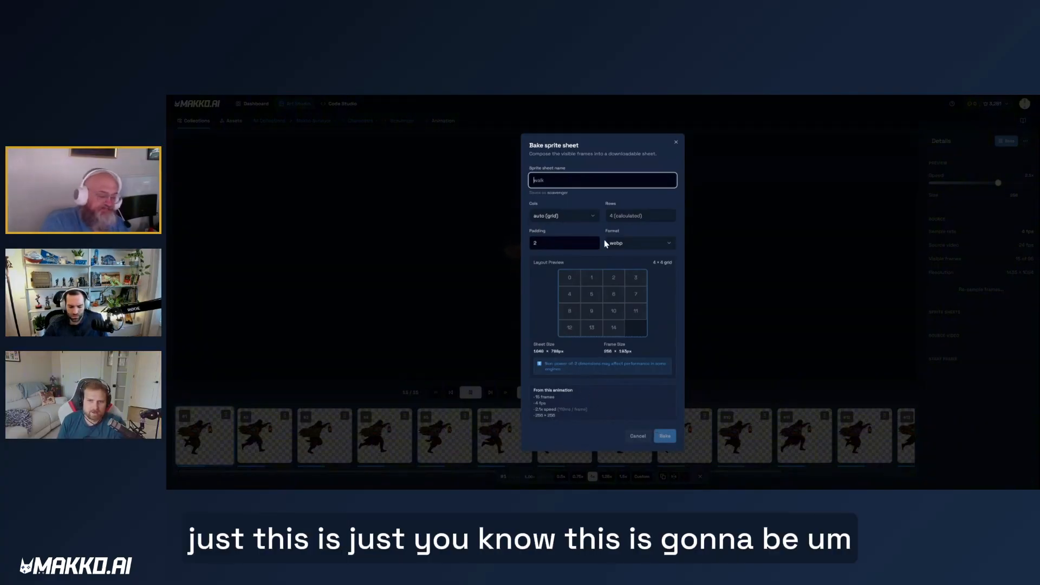
{"action": "type", "text": "R"}
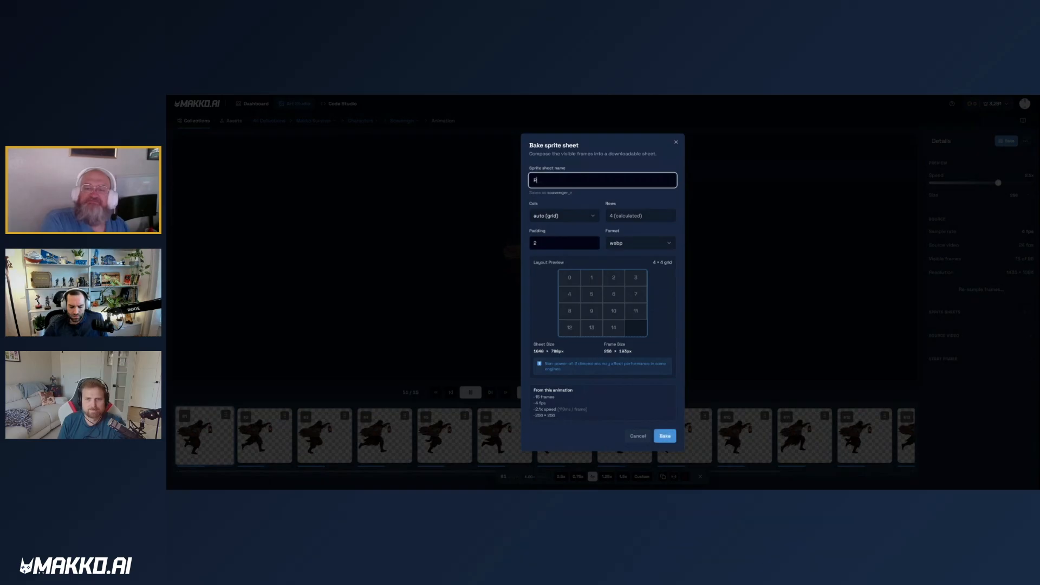
{"action": "type", "text": "unning"}
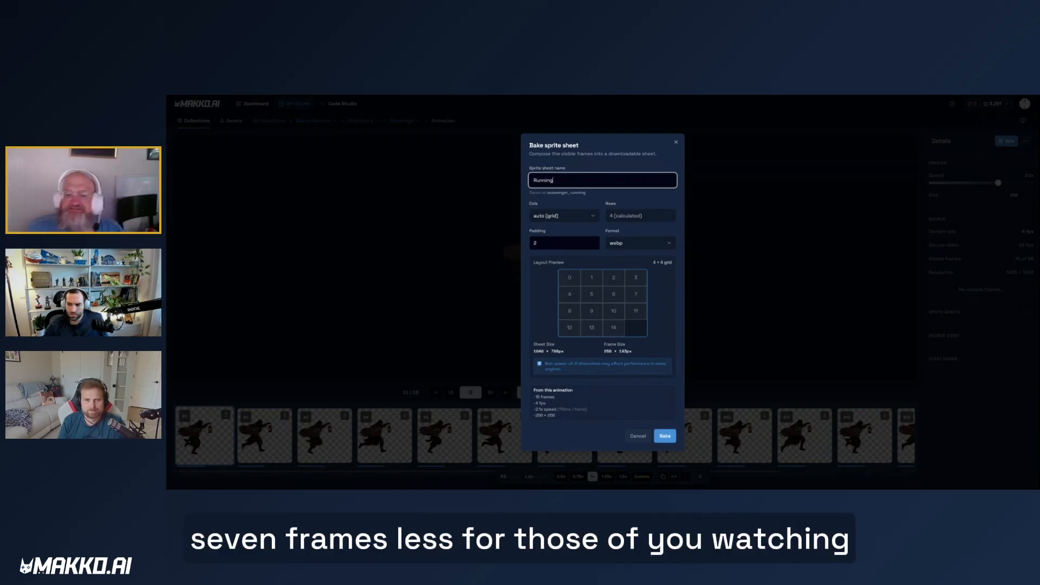
{"action": "left_click", "coordinate": [667, 438]}
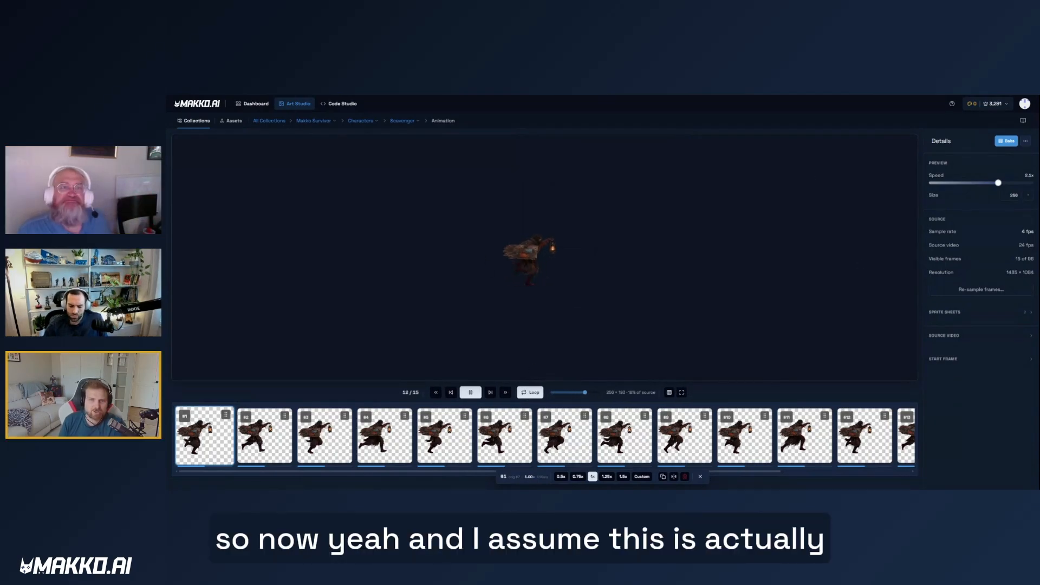
Add the scavenger_running animation from the Asset Library to the Makko Survivors project in Code Studio.
{"action": "left_click", "coordinate": [341, 104]}
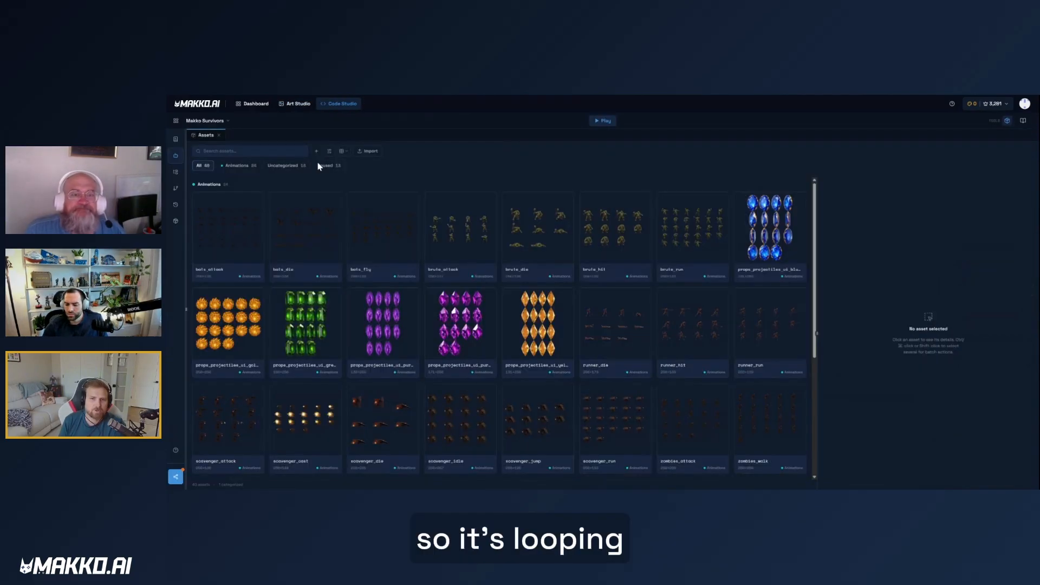
{"action": "left_click", "coordinate": [176, 156]}
{"action": "left_click", "coordinate": [176, 160]}
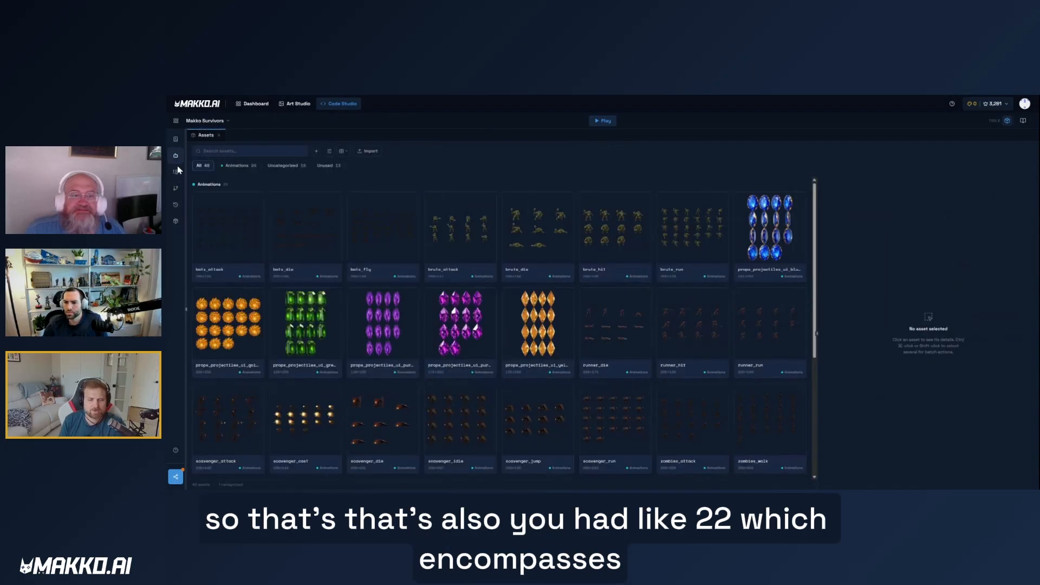
{"action": "left_click", "coordinate": [175, 172]}
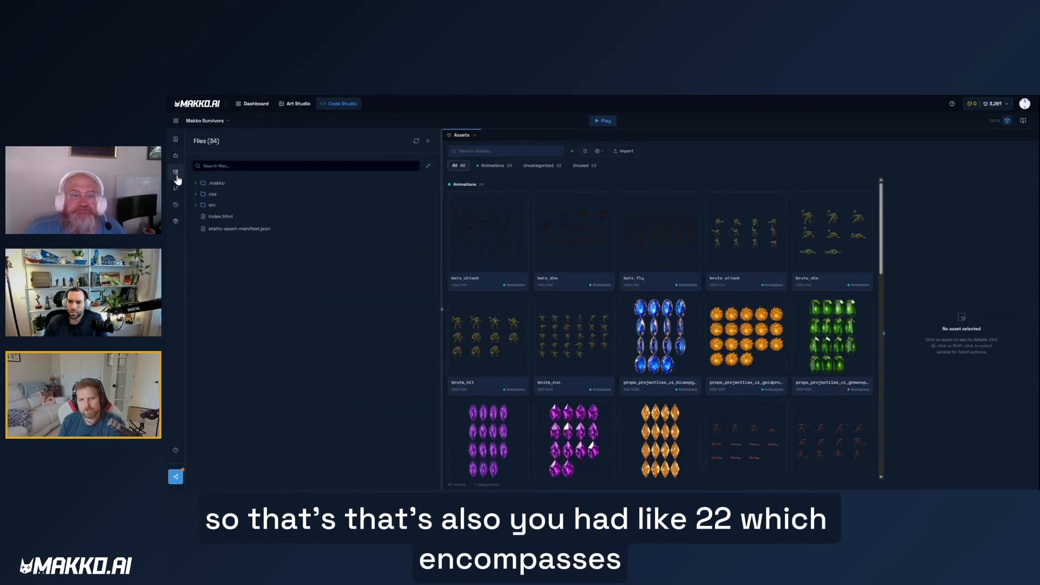
{"action": "left_click", "coordinate": [176, 220]}
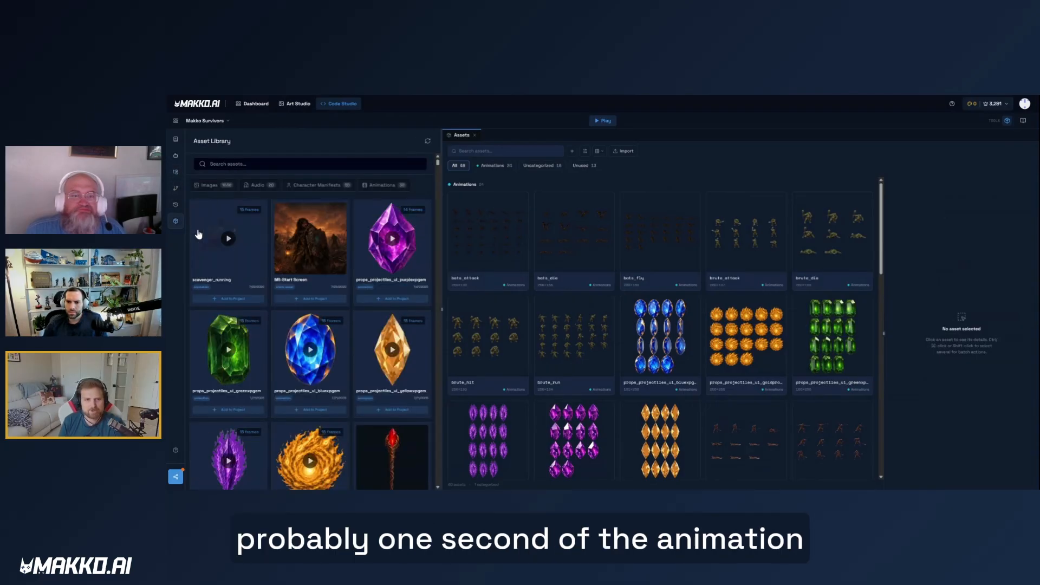
{"action": "left_click", "coordinate": [242, 301]}
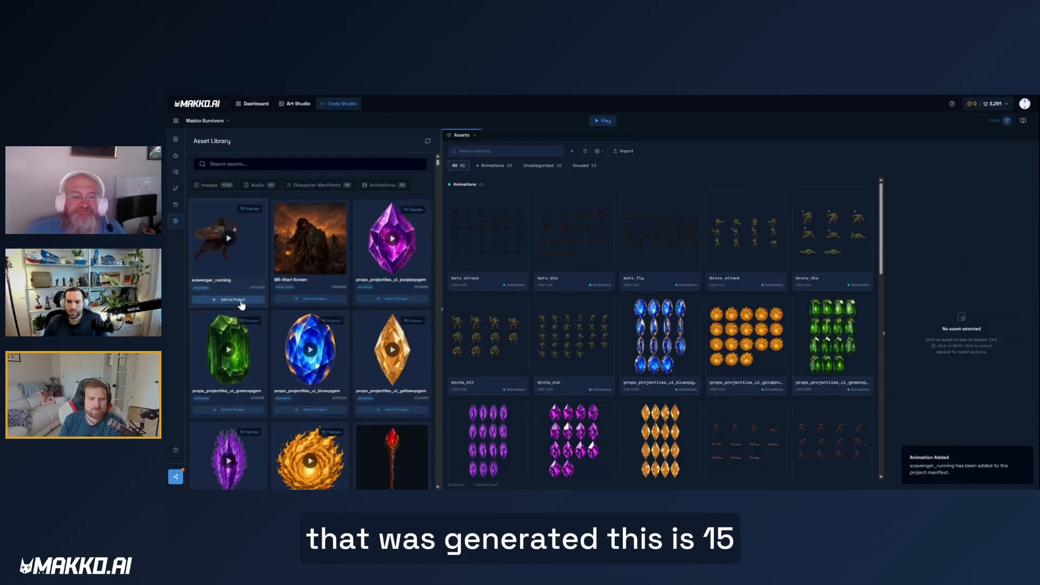
Start a new AI chat and write the prompt "replace the scavenger moving animation with the scavenger_run".
{"action": "left_click", "coordinate": [175, 157]}
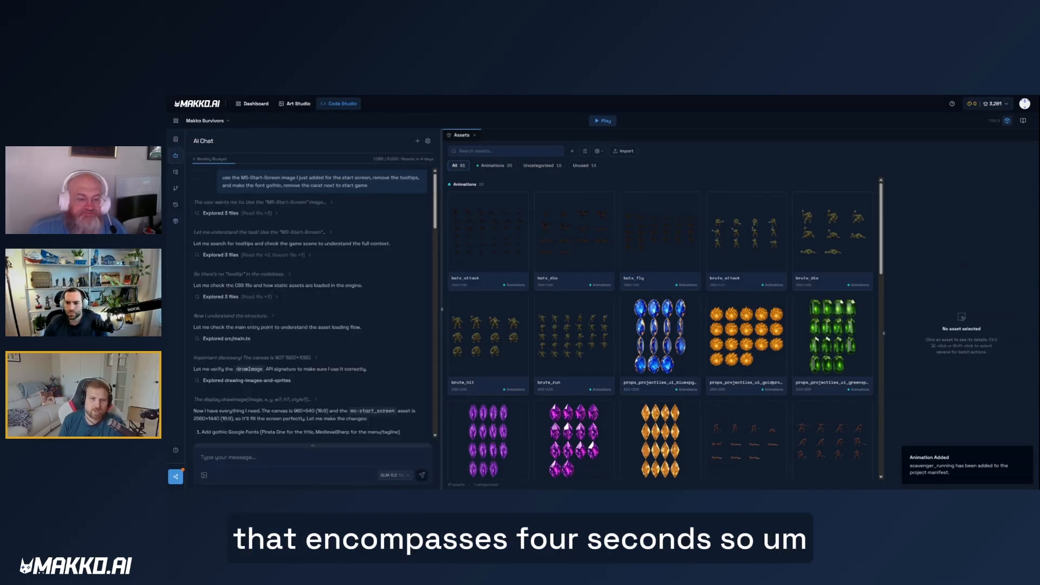
{"action": "left_click", "coordinate": [417, 141]}
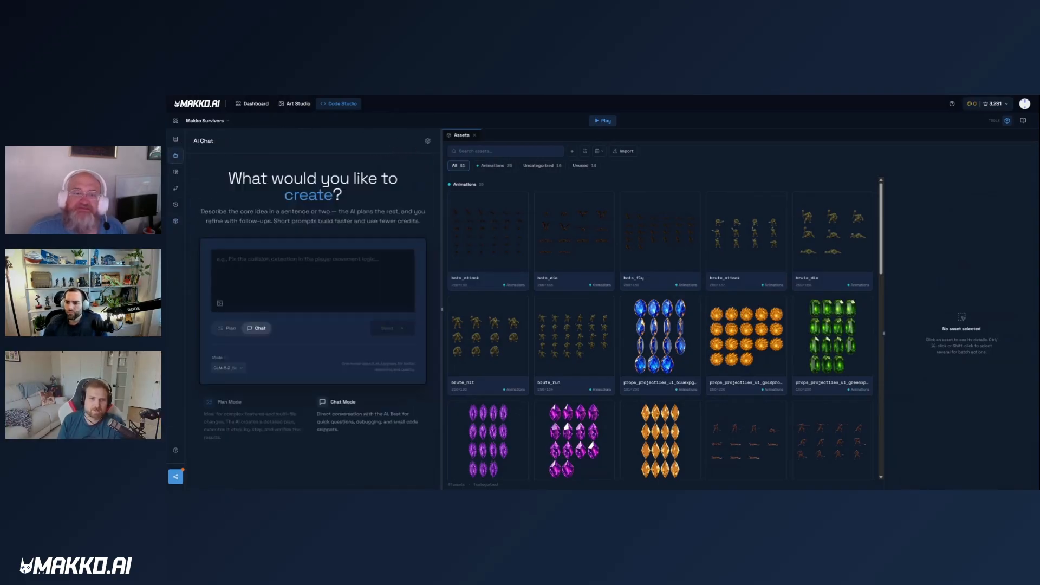
{"action": "type", "text": "replace "}
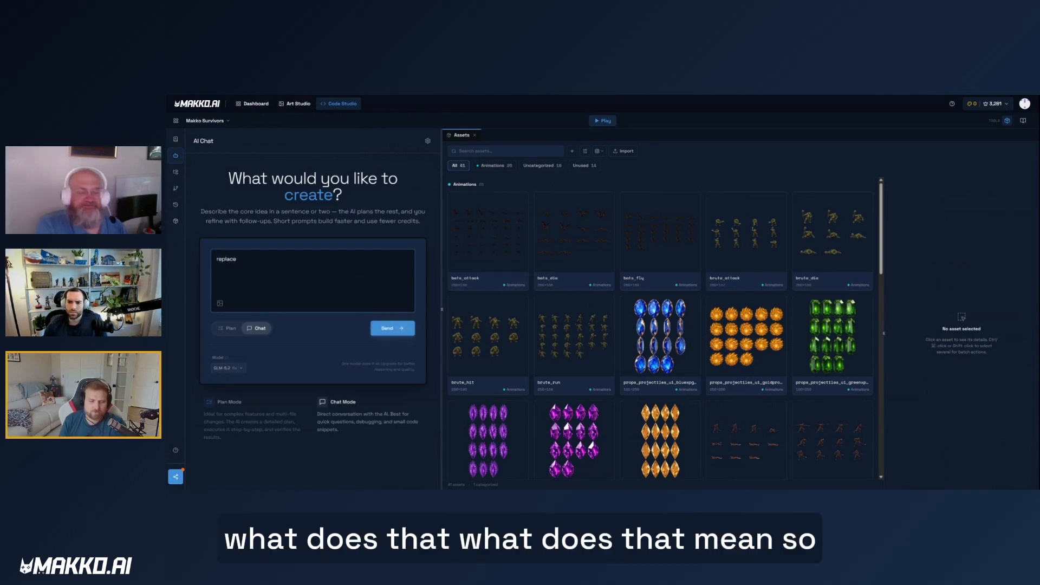
{"action": "type", "text": "the scav"}
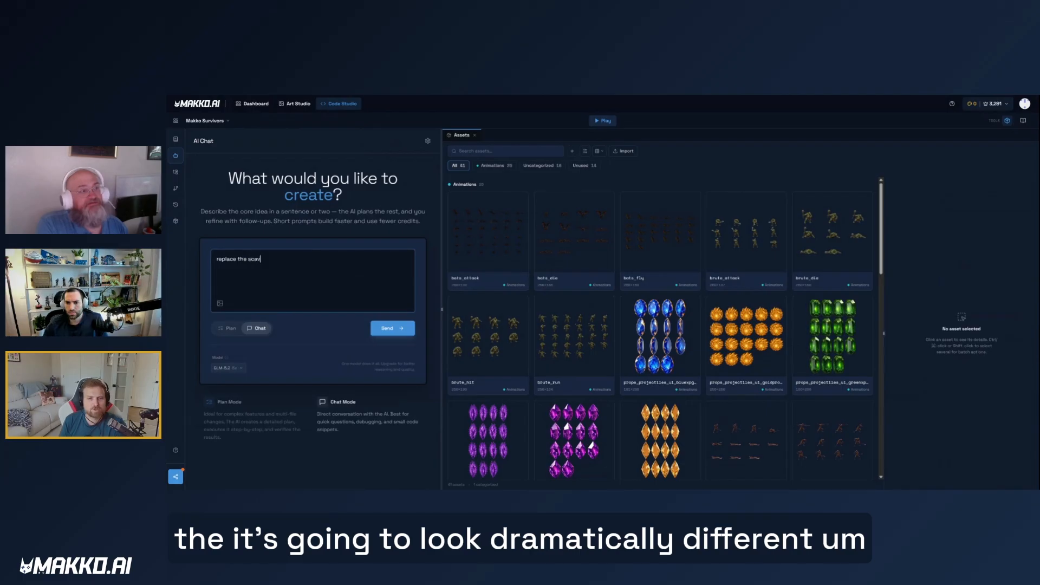
{"action": "type", "text": "enger moving animat"}
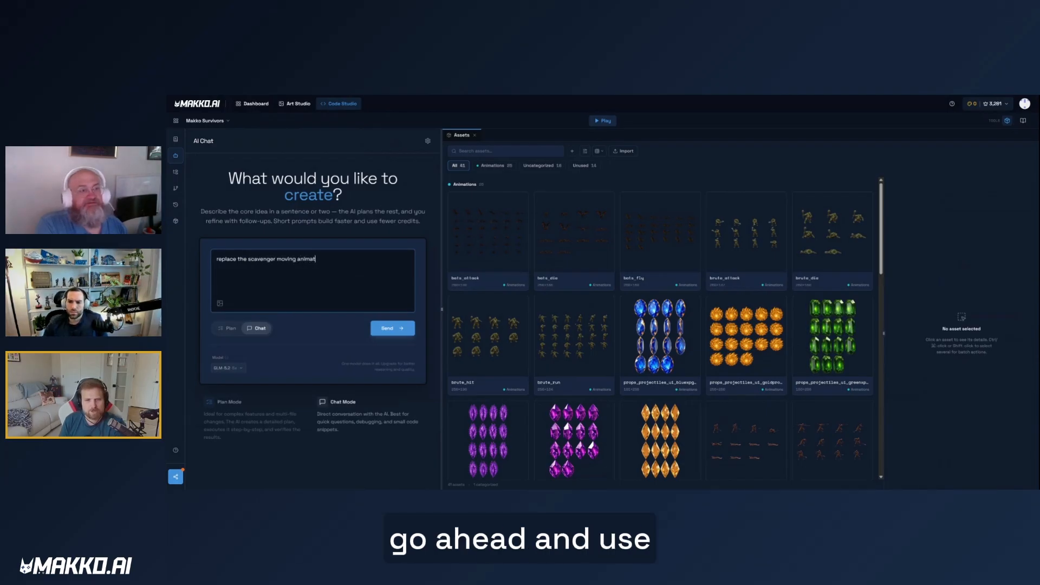
{"action": "type", "text": "ion with the sca"}
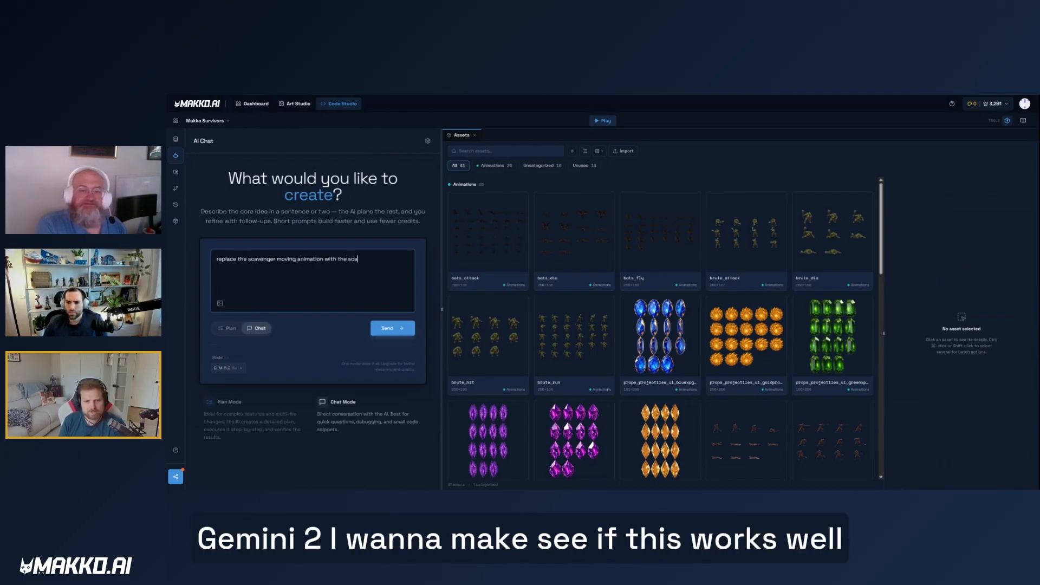
{"action": "type", "text": "venger_run"}
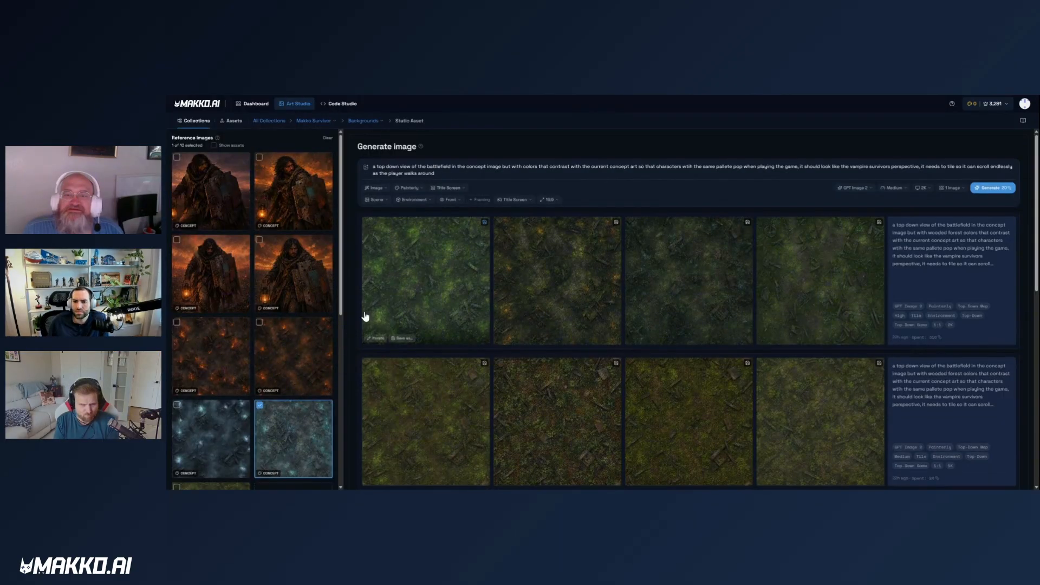
Preview the bright green forest battlefield tile full size among the generated Backgrounds images, and return to the Makko Survivor collection.
{"action": "scroll", "coordinate": [363, 315], "scroll_direction": "down", "scroll_amount": 1}
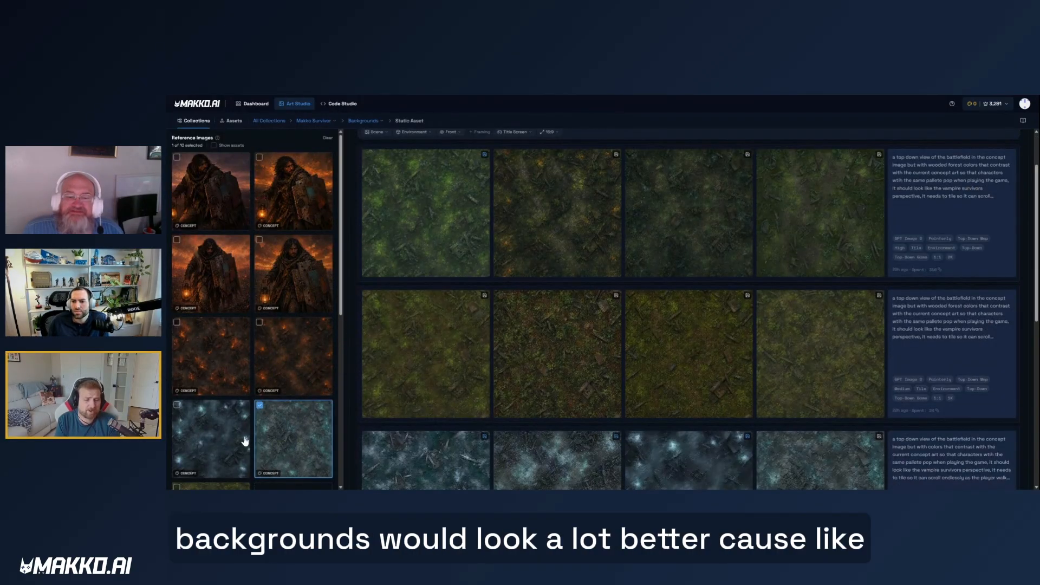
{"action": "scroll", "coordinate": [244, 442], "scroll_direction": "down", "scroll_amount": 2}
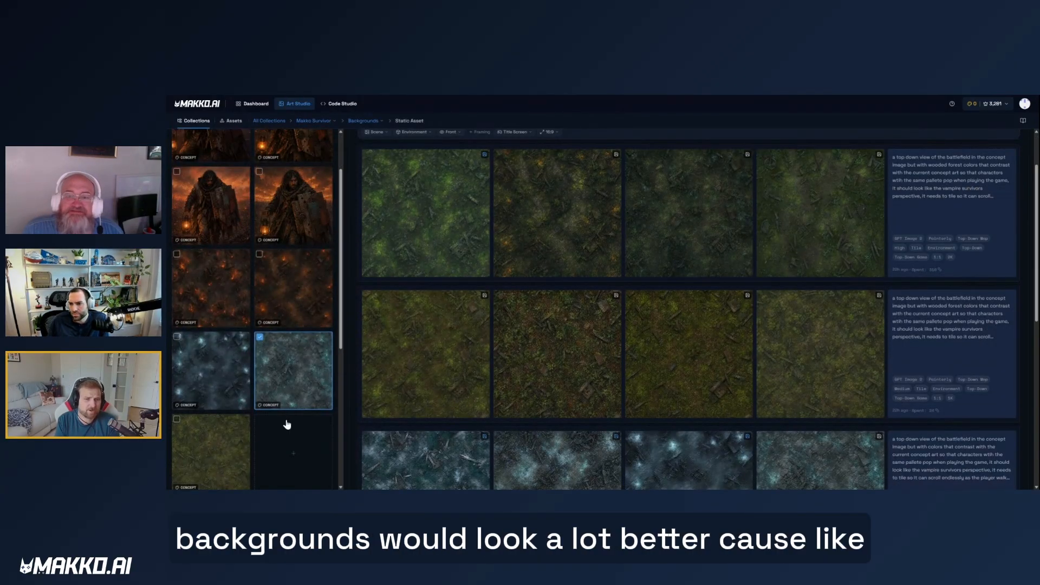
{"action": "left_click", "coordinate": [444, 255]}
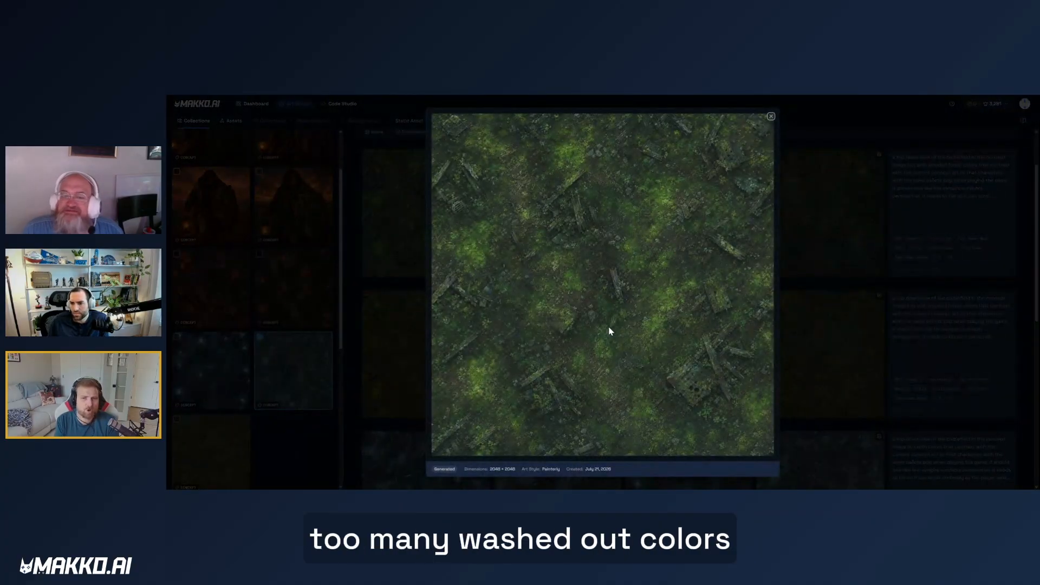
{"action": "left_click", "coordinate": [320, 387]}
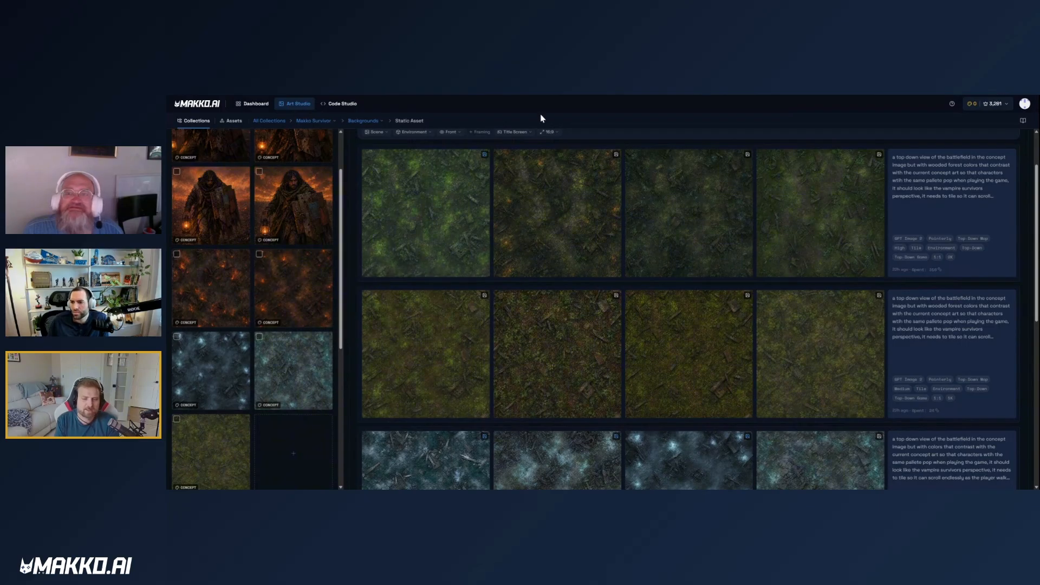
{"action": "left_click", "coordinate": [315, 120]}
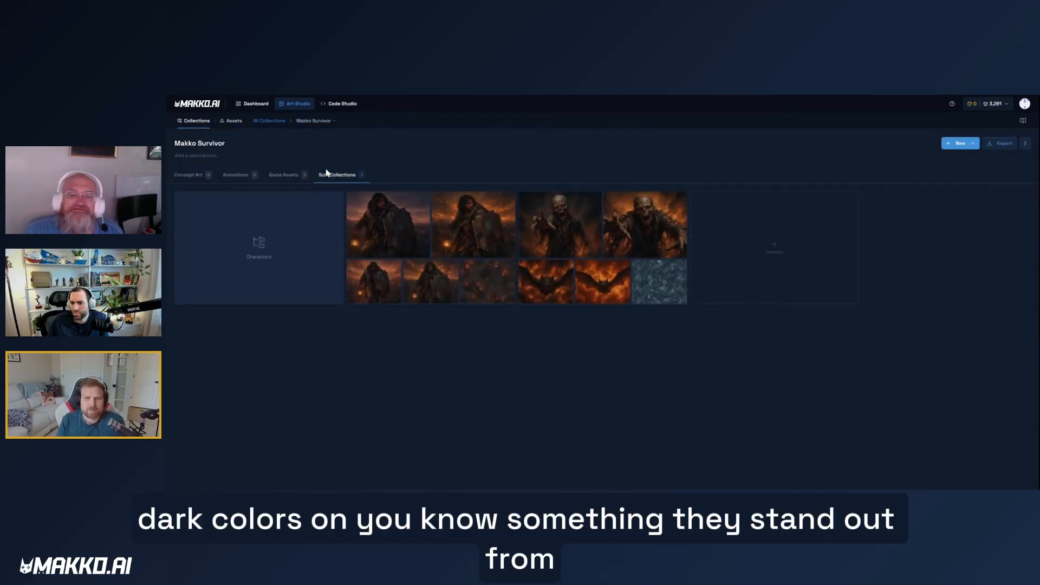
Add the MS-Forest-Map-1 image from the Asset Library to the Makko Survivors project in Code Studio.
{"action": "left_click", "coordinate": [341, 104]}
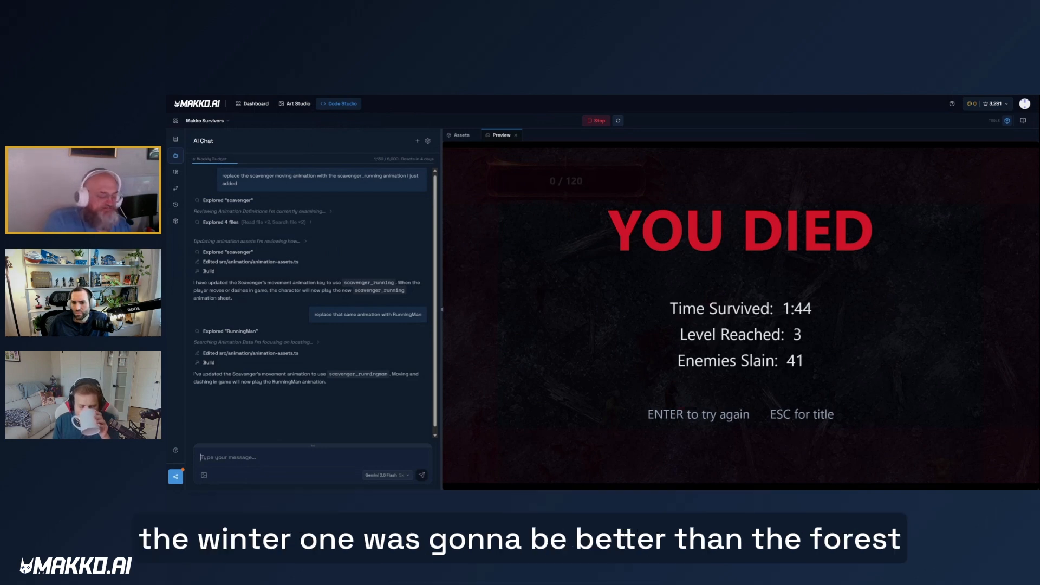
{"action": "left_click", "coordinate": [175, 221]}
{"action": "scroll", "coordinate": [296, 337], "scroll_direction": "down", "scroll_amount": 10}
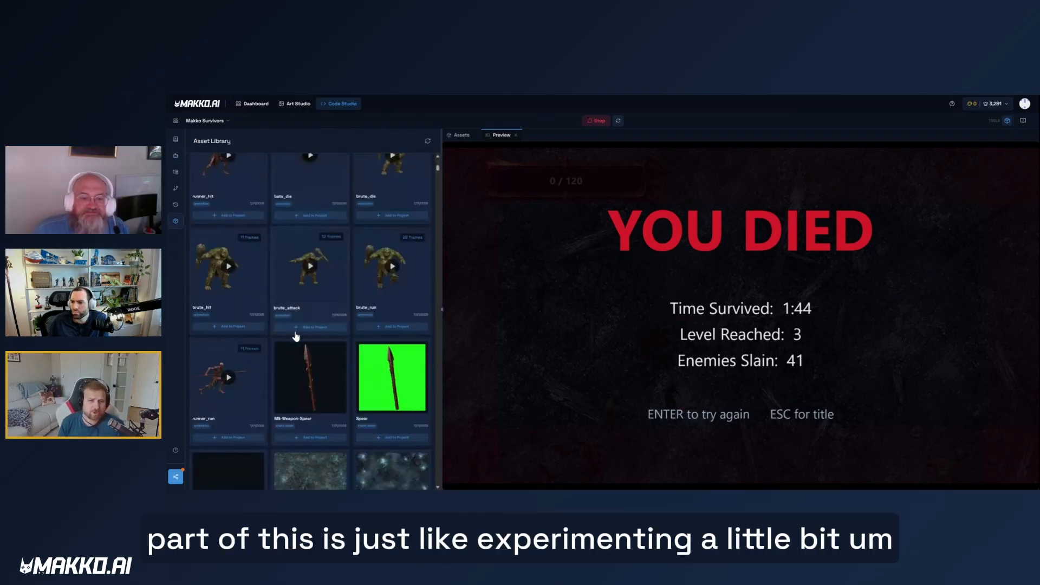
{"action": "scroll", "coordinate": [296, 337], "scroll_direction": "down", "scroll_amount": 3}
{"action": "left_click", "coordinate": [235, 380]}
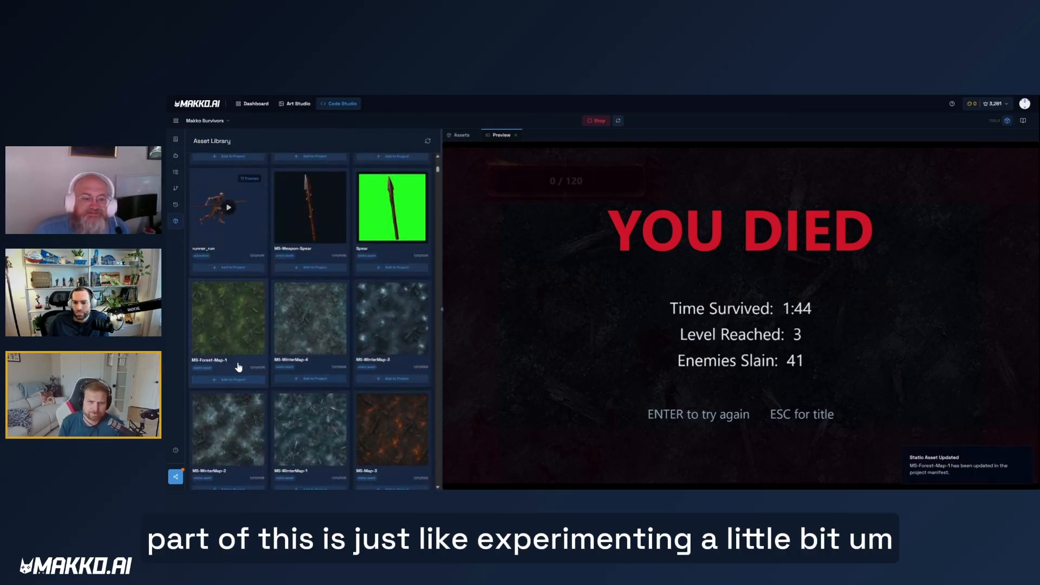
{"action": "scroll", "coordinate": [238, 368], "scroll_direction": "up", "scroll_amount": 6}
Send the AI chat prompt "replace the game background with MS-Forest-Map-1", checking the asset's name in the Asset Library before sending.
{"action": "left_click", "coordinate": [176, 155]}
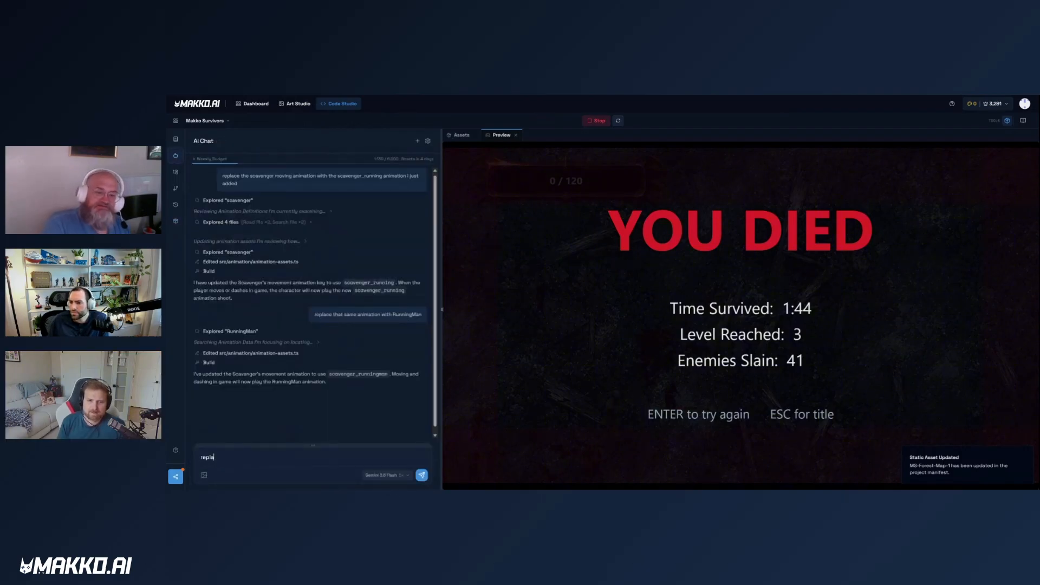
{"action": "type", "text": "replace the game gb"}
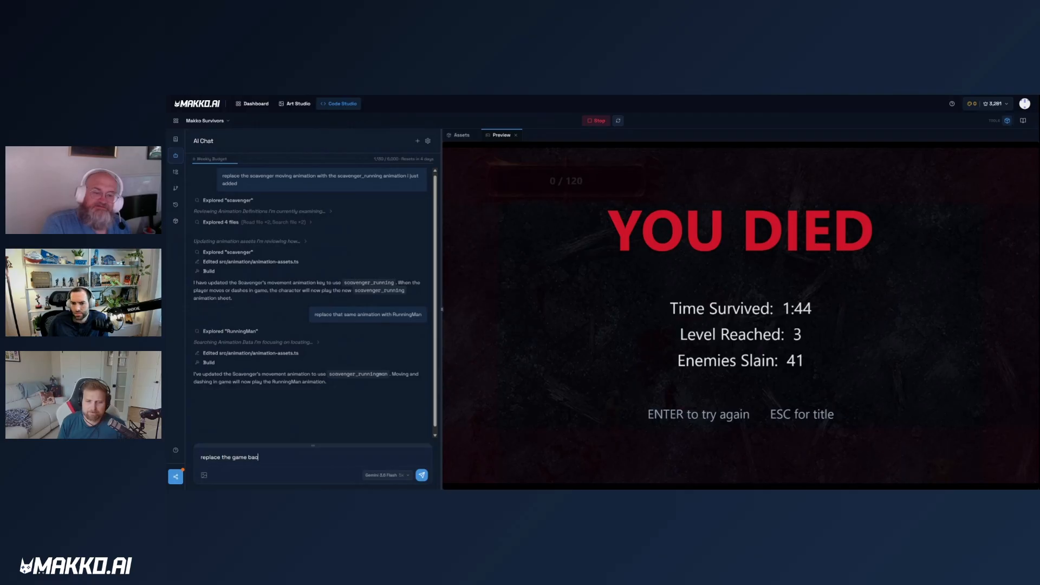
{"action": "type", "text": "kground with MS-F"}
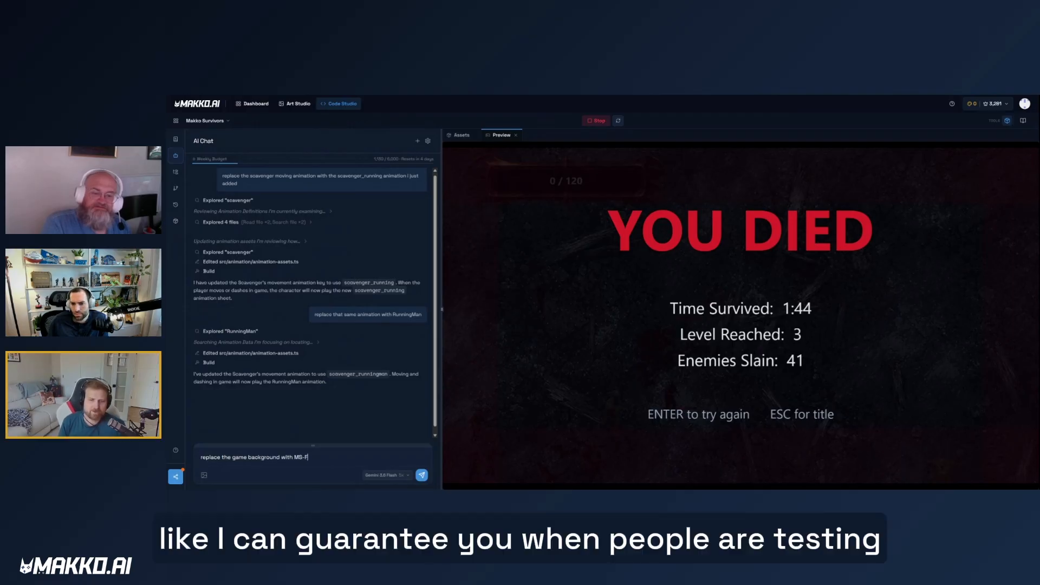
{"action": "type", "text": "orest-Map_"}
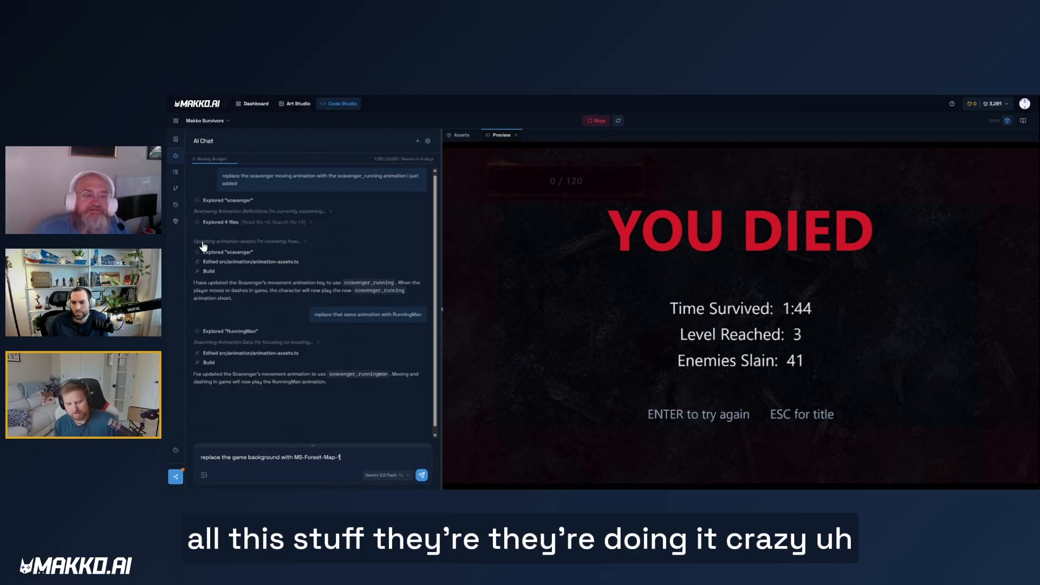
{"action": "left_click", "coordinate": [175, 221]}
{"action": "scroll", "coordinate": [259, 340], "scroll_direction": "down", "scroll_amount": 2}
{"action": "scroll", "coordinate": [258, 342], "scroll_direction": "down", "scroll_amount": 5}
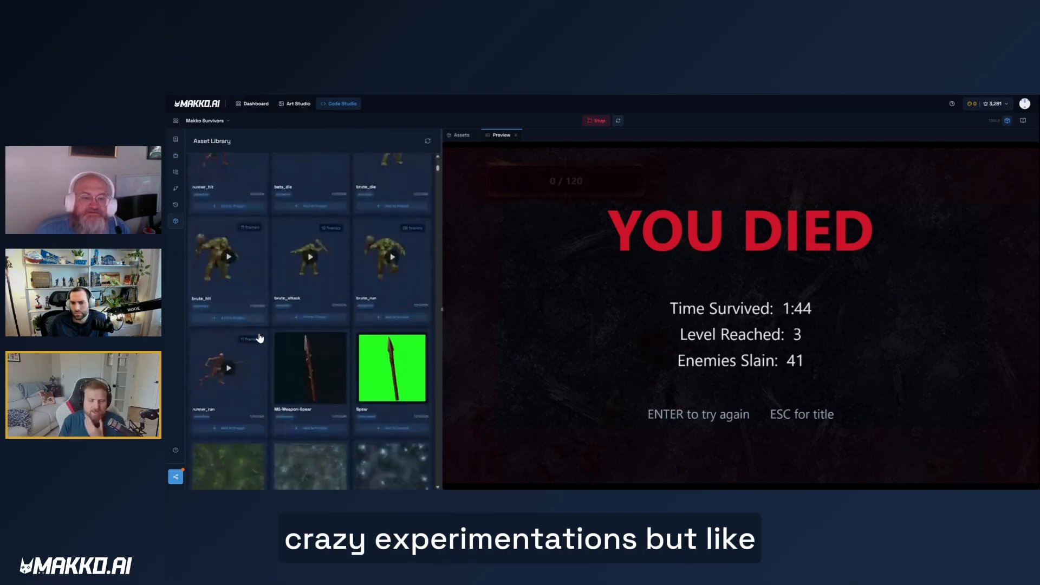
{"action": "scroll", "coordinate": [209, 197], "scroll_direction": "up", "scroll_amount": 5}
{"action": "scroll", "coordinate": [209, 196], "scroll_direction": "up", "scroll_amount": 2}
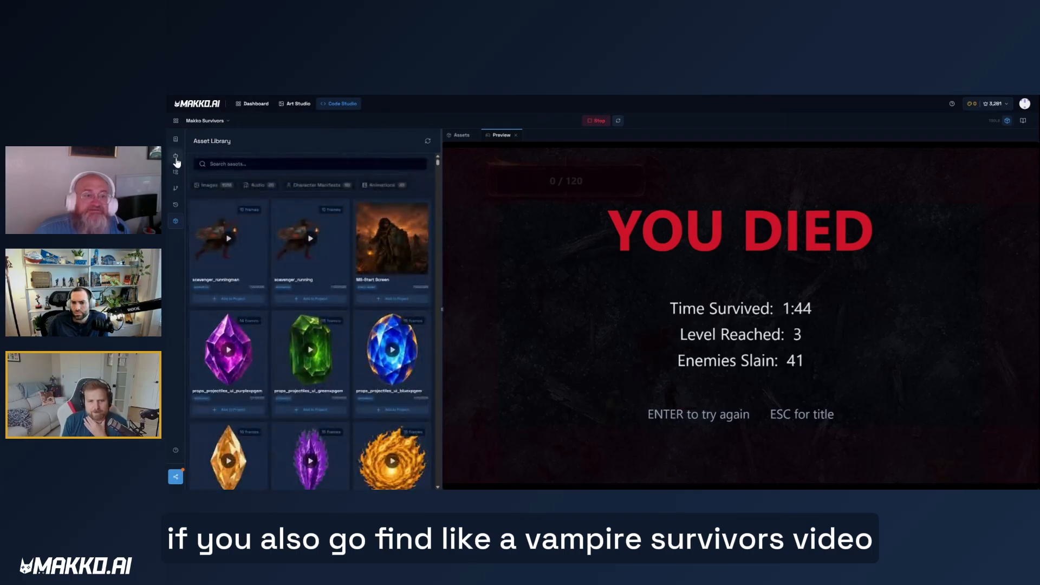
{"action": "left_click", "coordinate": [175, 156]}
{"action": "left_click", "coordinate": [421, 475]}
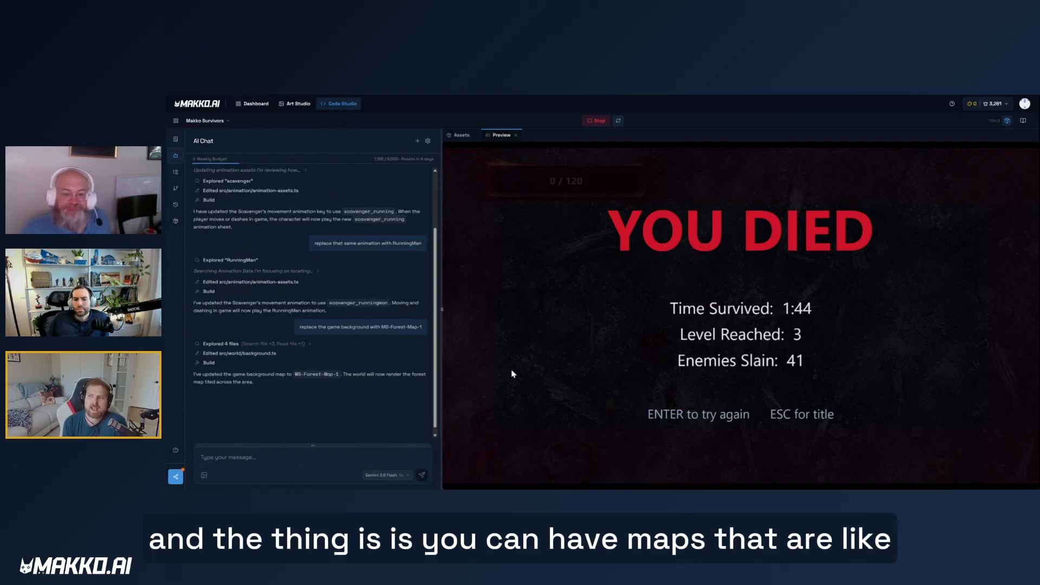
Reload the game preview, start a game and run the Scavenger around the map to test the new forest background.
{"action": "left_click", "coordinate": [620, 121]}
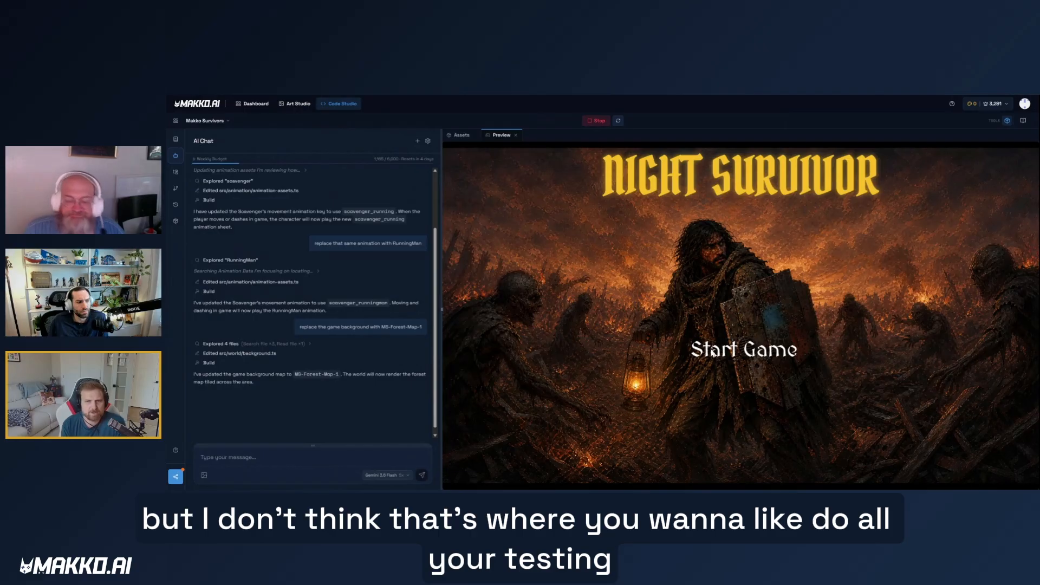
{"action": "left_click", "coordinate": [744, 349]}
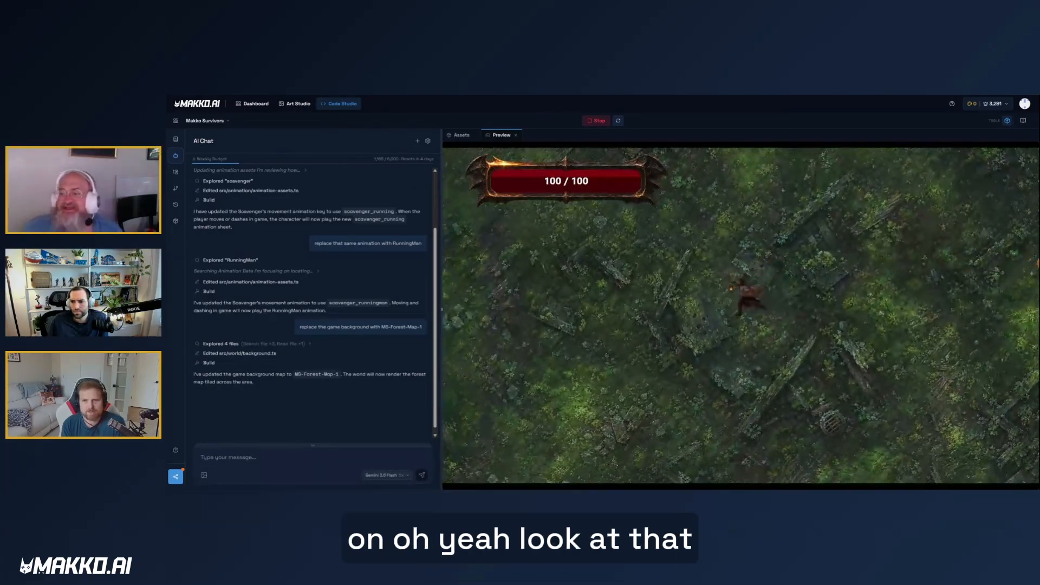
{"action": "key", "text": "a"}
{"action": "key", "text": "s"}
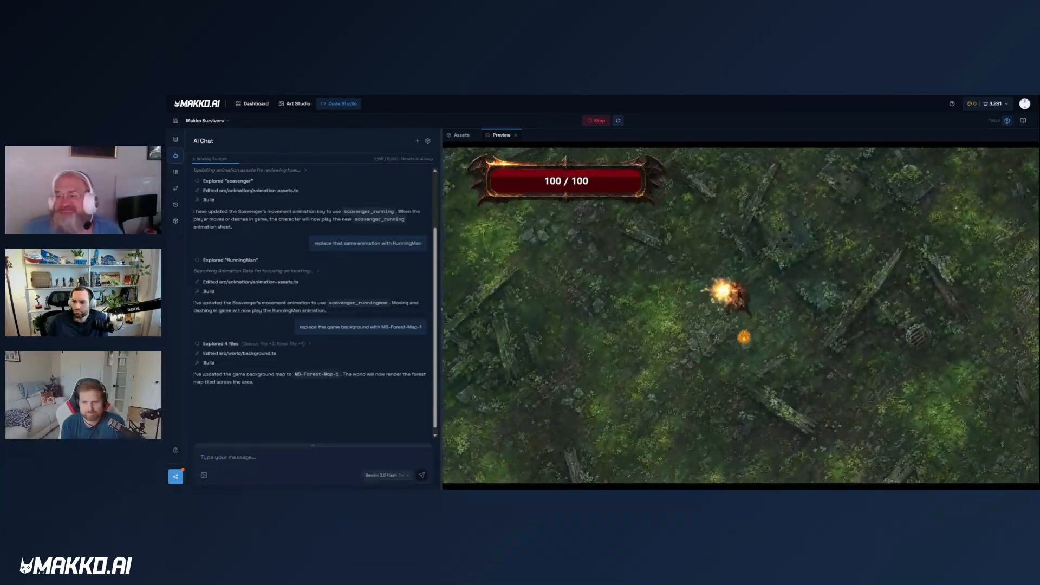
{"action": "key", "text": "s"}
{"action": "key", "text": "d"}
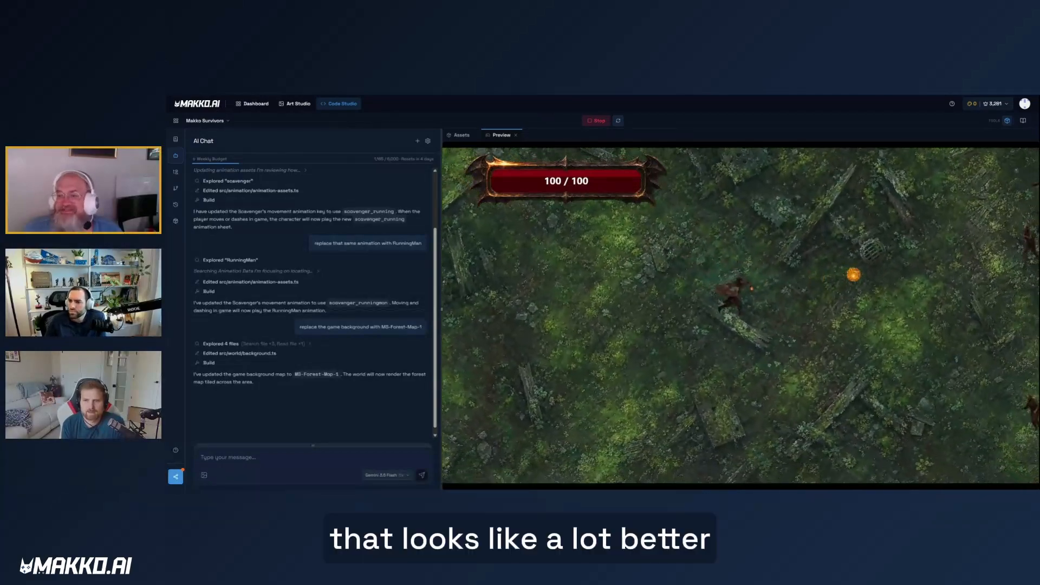
{"action": "key", "text": "s"}
{"action": "key", "text": "d"}
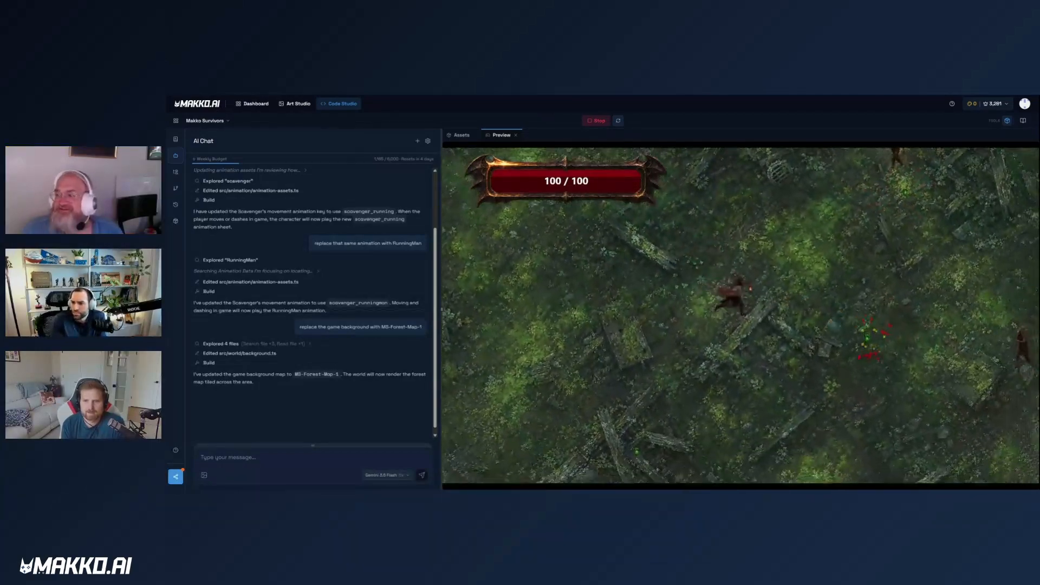
{"action": "key", "text": "s"}
{"action": "key", "text": "d"}
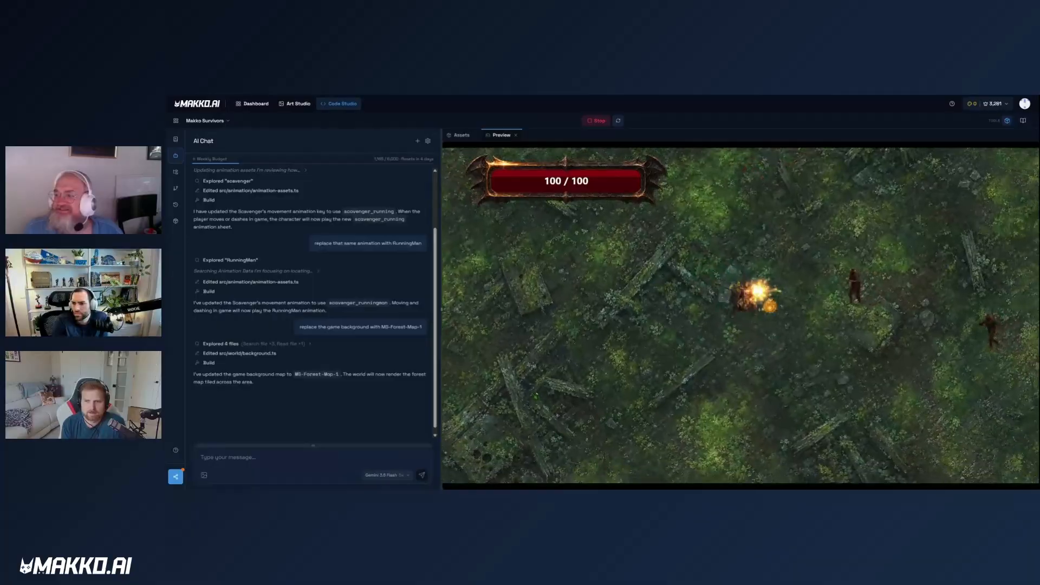
{"action": "key", "text": "s"}
{"action": "key", "text": "d"}
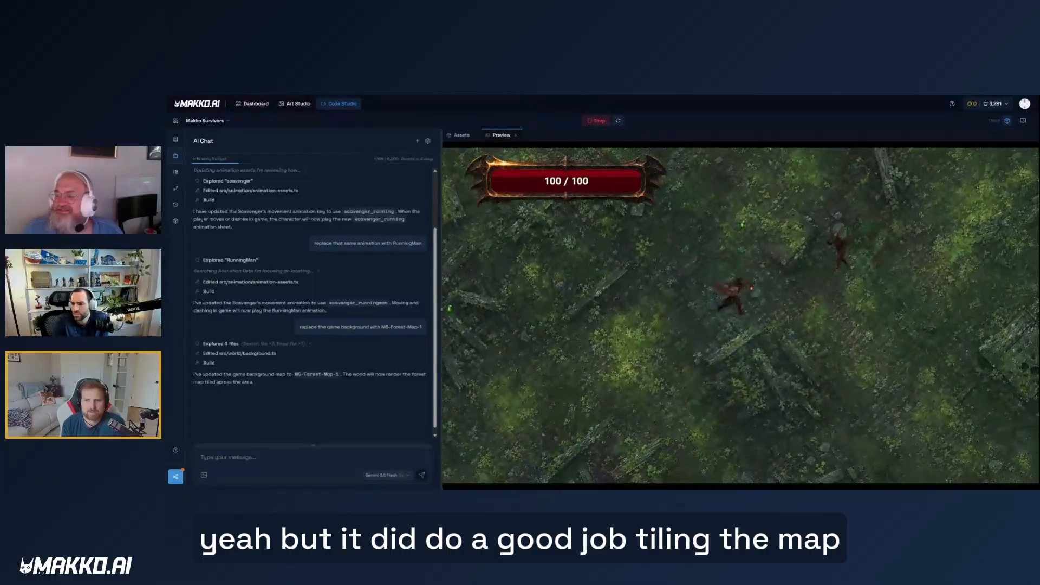
{"action": "key", "text": "s"}
{"action": "key", "text": "d"}
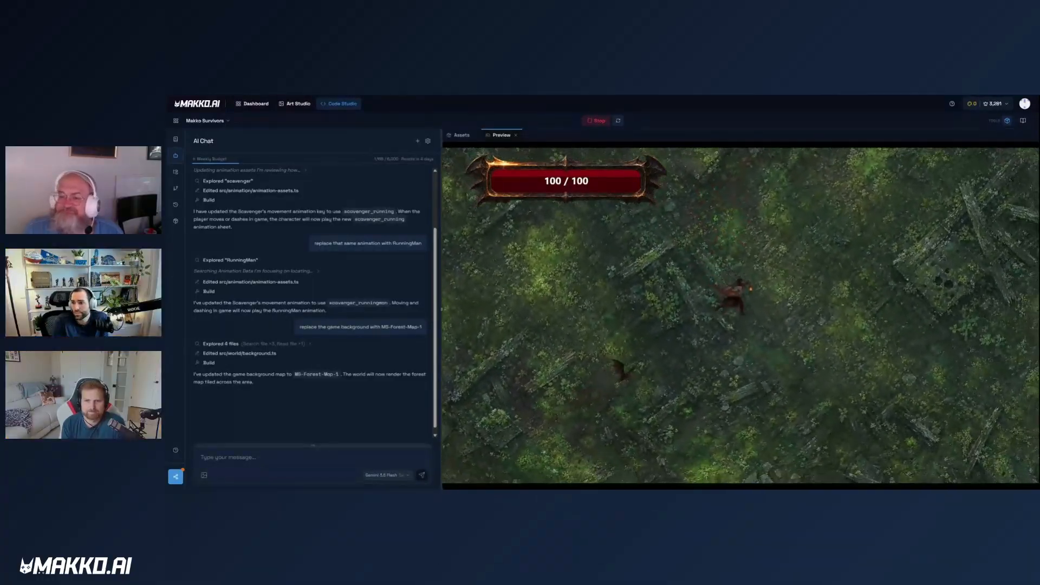
{"action": "key", "text": "s"}
{"action": "key", "text": "d"}
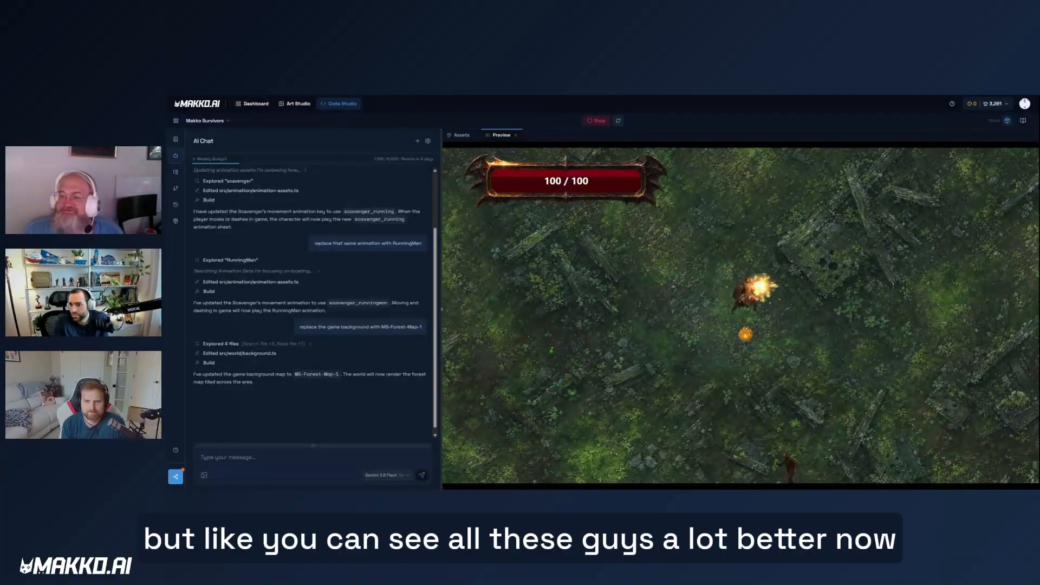
{"action": "key", "text": "d"}
{"action": "key", "text": "s"}
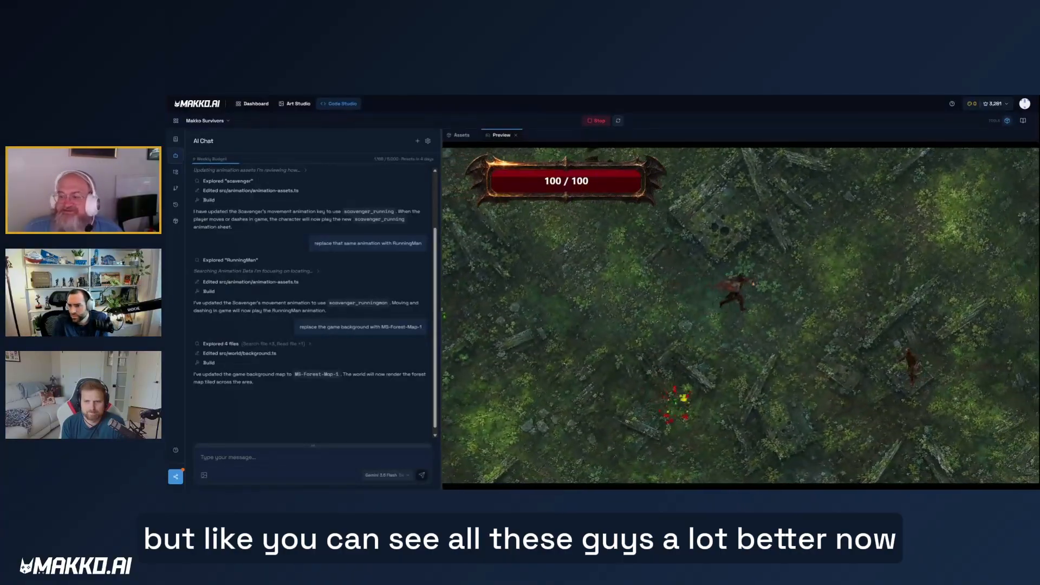
{"action": "key", "text": "d"}
{"action": "key", "text": "s"}
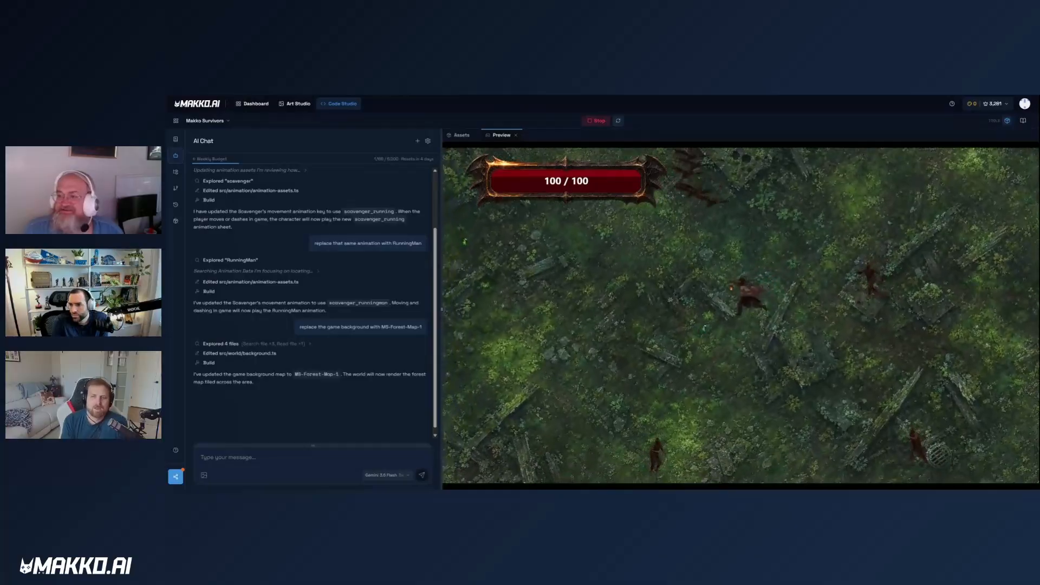
{"action": "key", "text": "s"}
{"action": "key", "text": "a"}
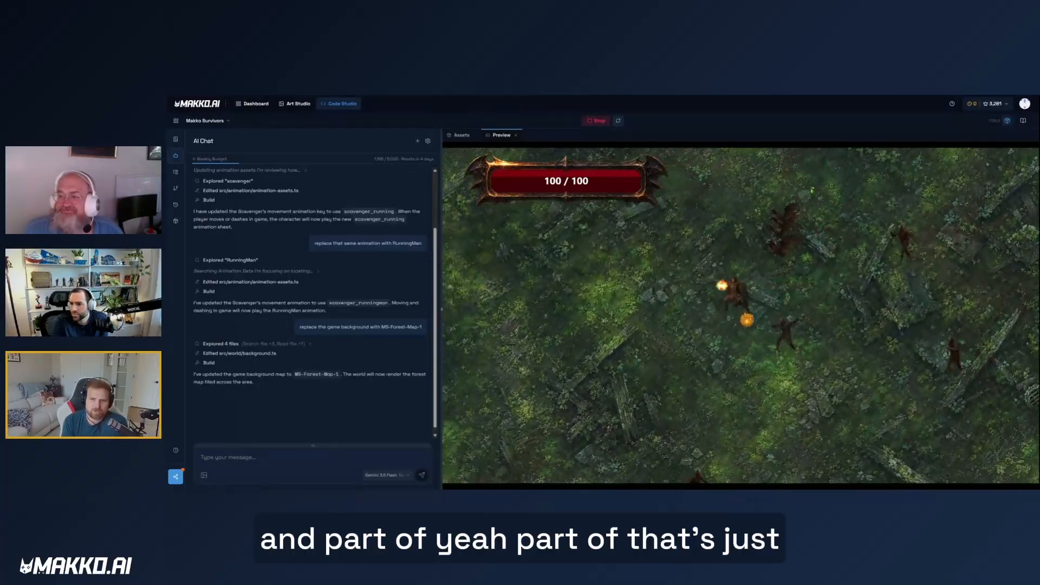
{"action": "key", "text": "a"}
{"action": "key", "text": "w"}
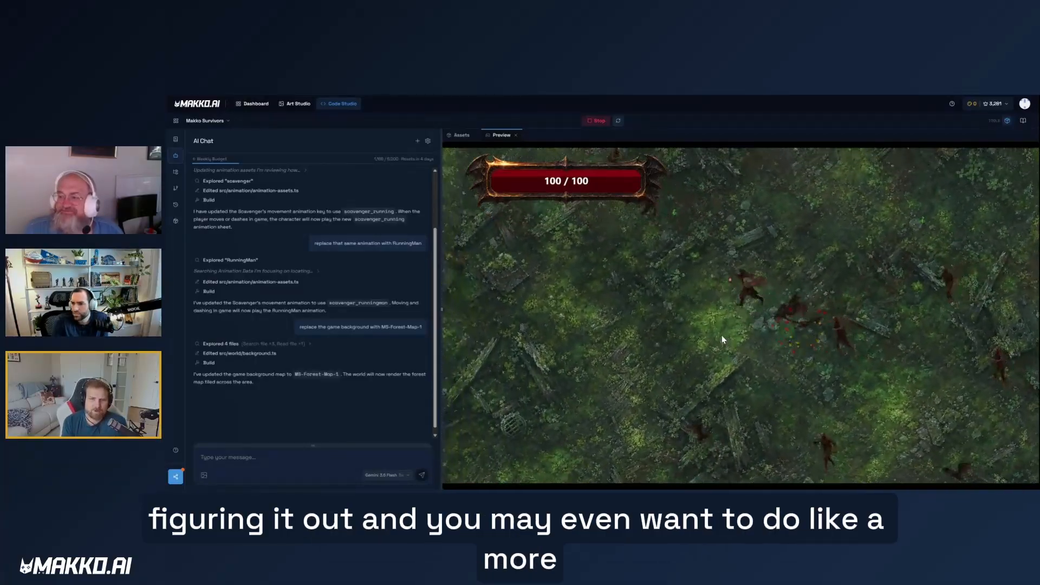
{"action": "key", "text": "w"}
{"action": "key", "text": "d"}
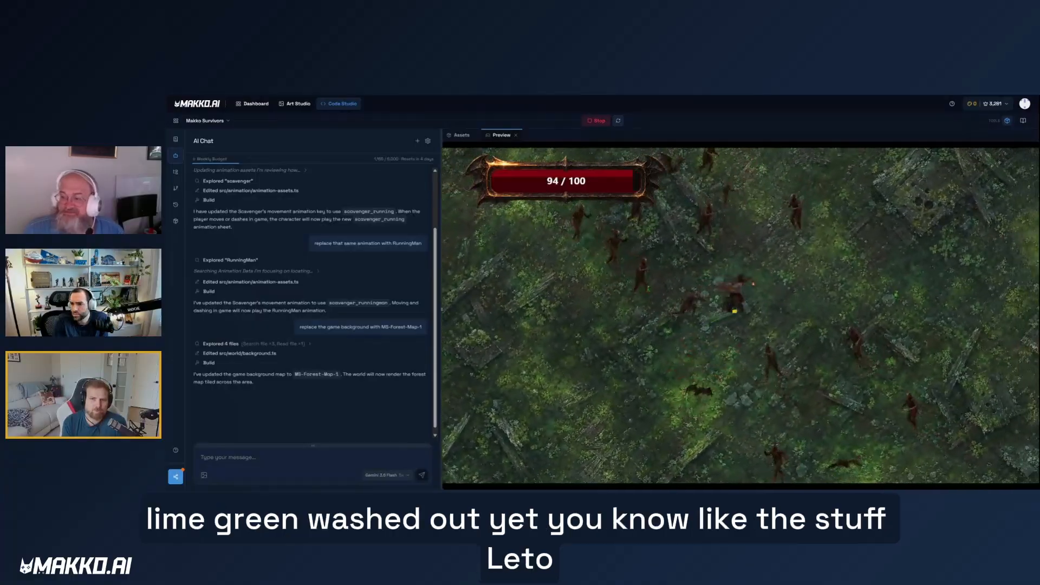
{"action": "key", "text": "d"}
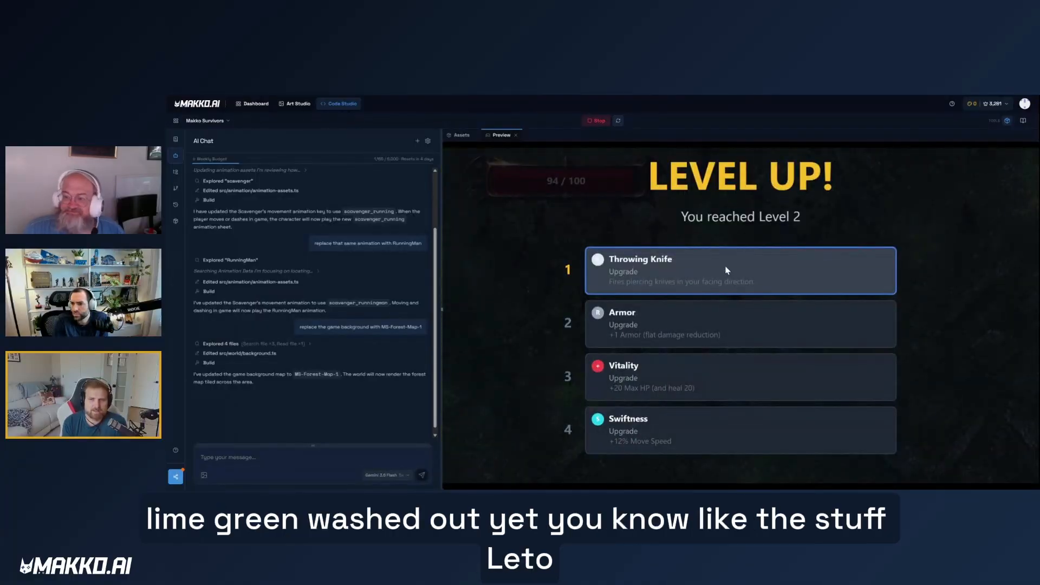
Choose the Throwing Knife upgrade, keep moving the Scavenger through the forest map, and switch to Art Studio.
{"action": "left_click", "coordinate": [727, 270]}
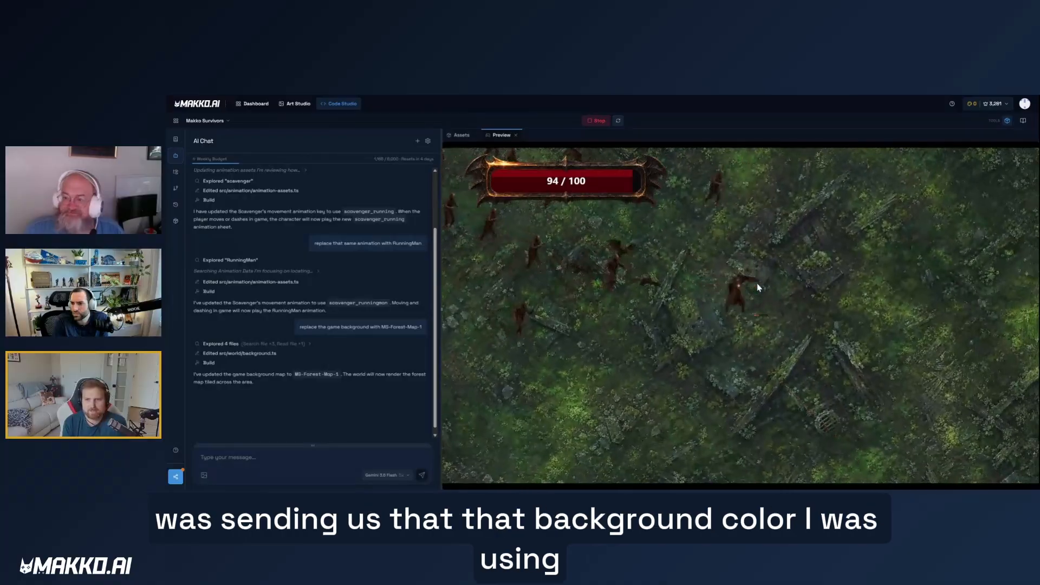
{"action": "key", "text": "d"}
{"action": "key", "text": "w"}
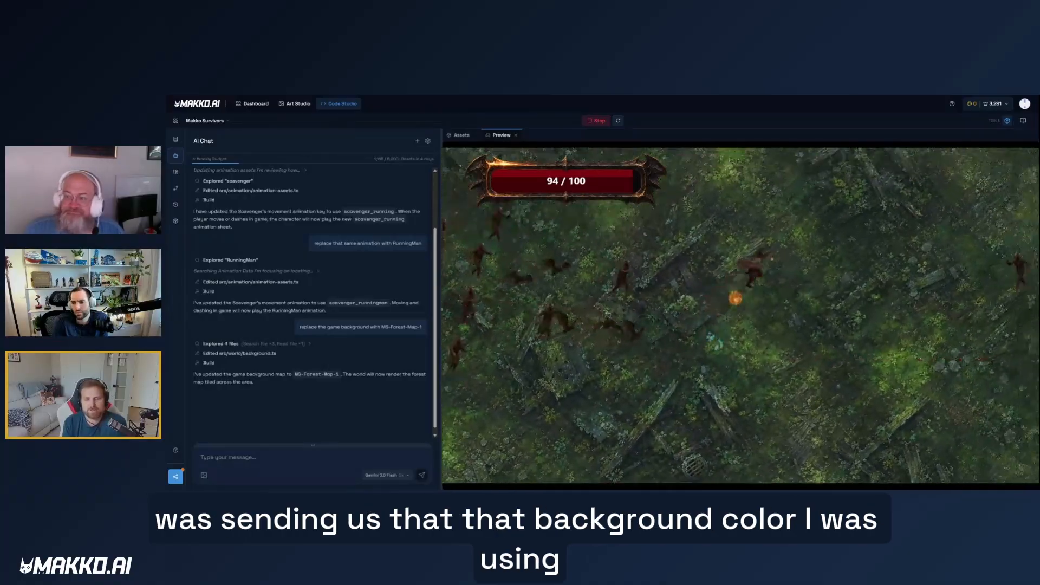
{"action": "key", "text": "w"}
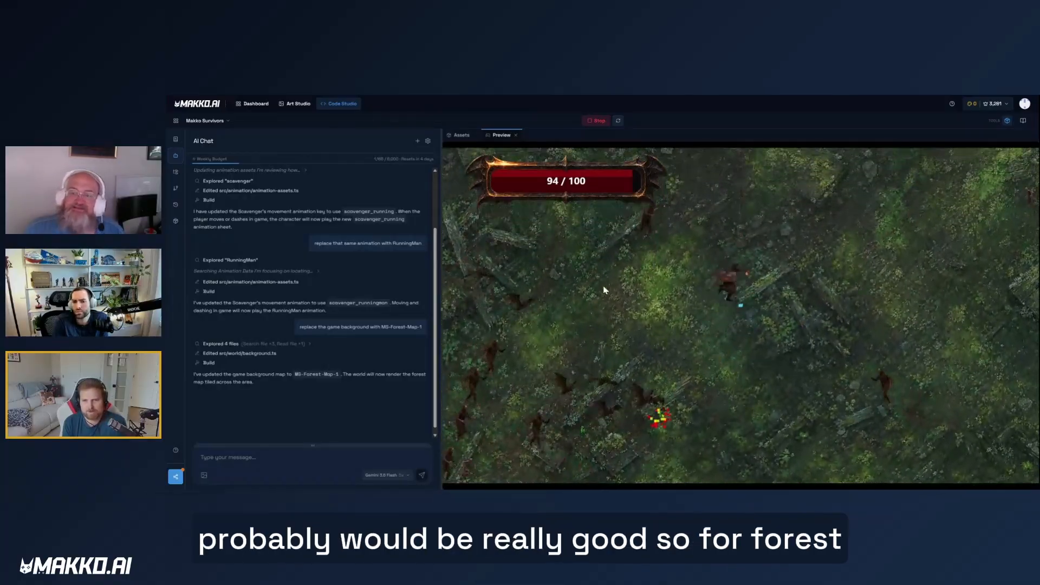
{"action": "key", "text": "w"}
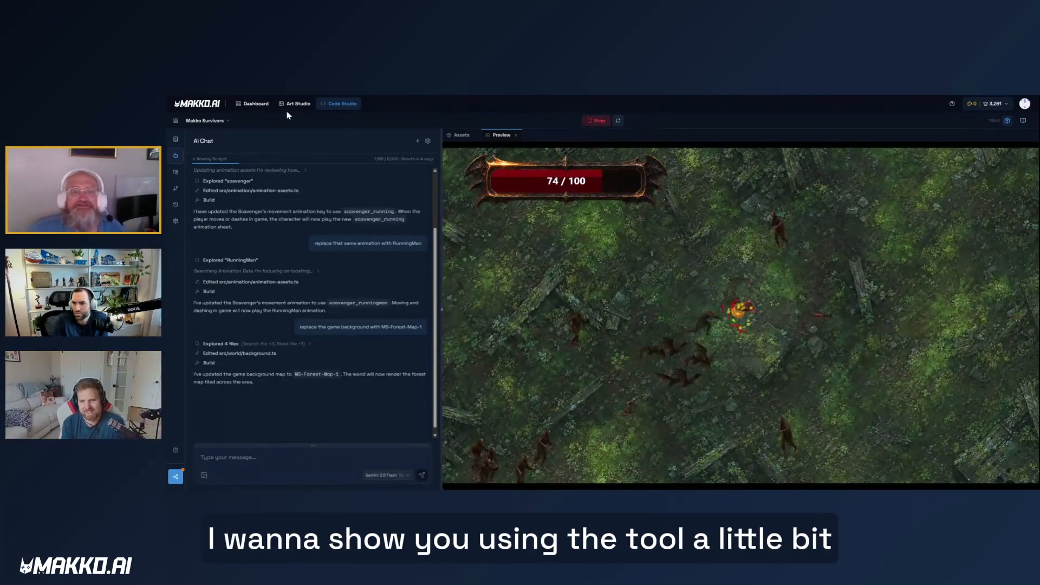
{"action": "left_click", "coordinate": [295, 104]}
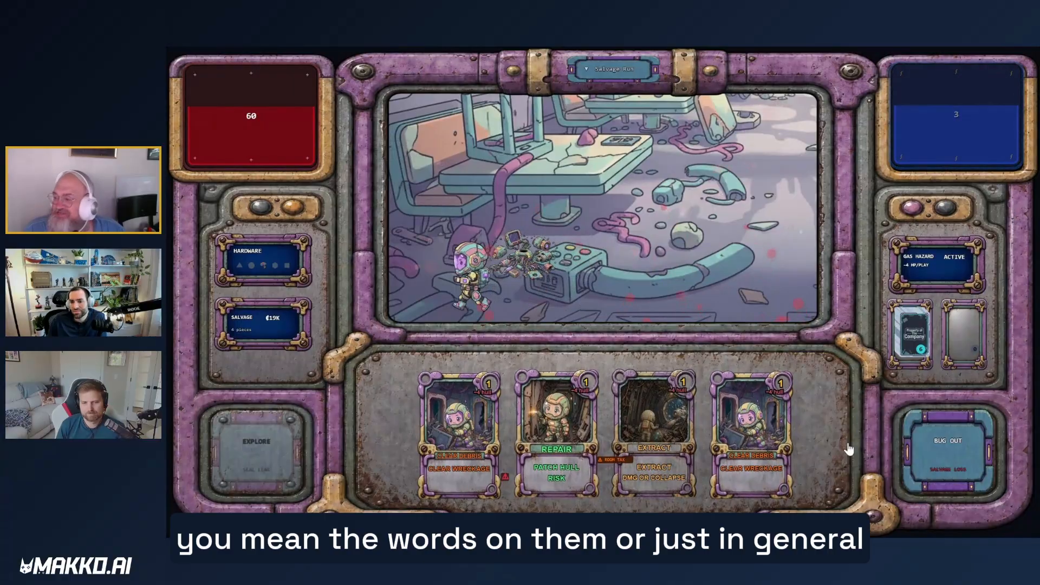
Play a Clear Debris card in the Sector Scavengers salvage run and choose the Group Hull card as the Room 2 reward.
{"action": "left_click", "coordinate": [931, 455]}
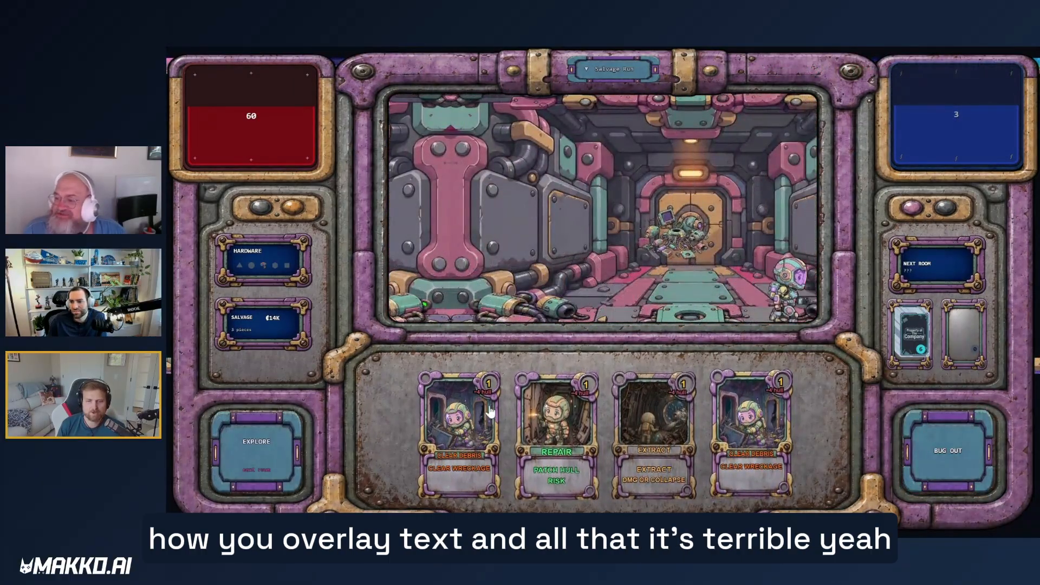
{"action": "left_click", "coordinate": [465, 454]}
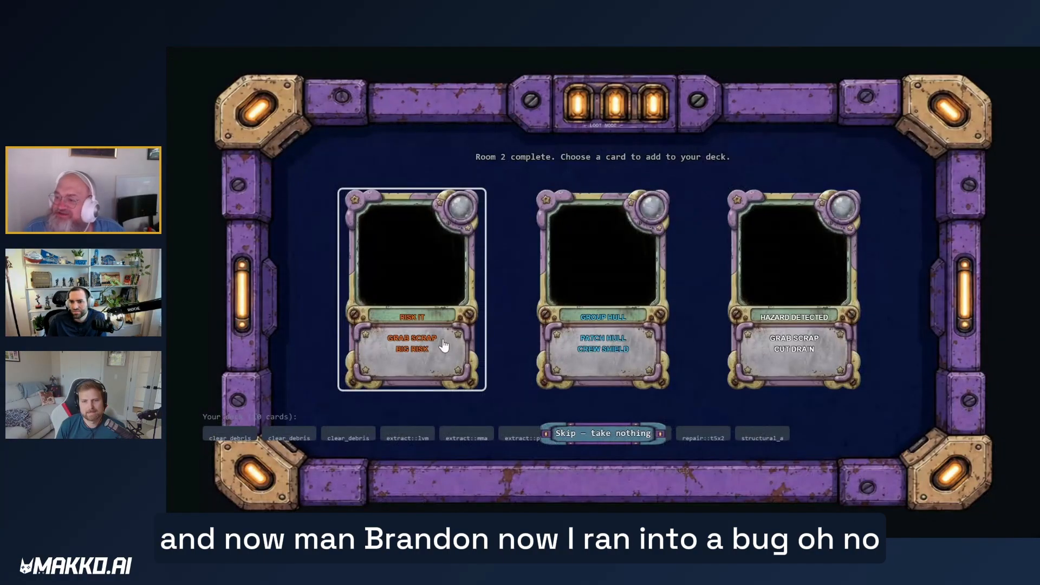
{"action": "left_click", "coordinate": [613, 340]}
{"action": "left_click", "coordinate": [595, 378]}
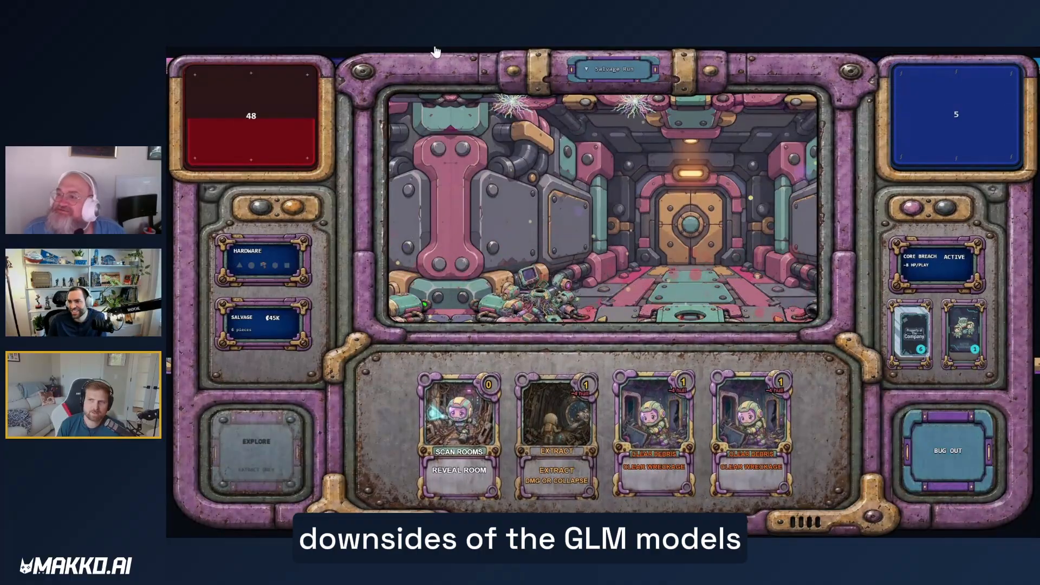
Return to the Sector Scavengers SS project in Code Studio and run the game in the preview.
{"action": "left_click", "coordinate": [275, 51]}
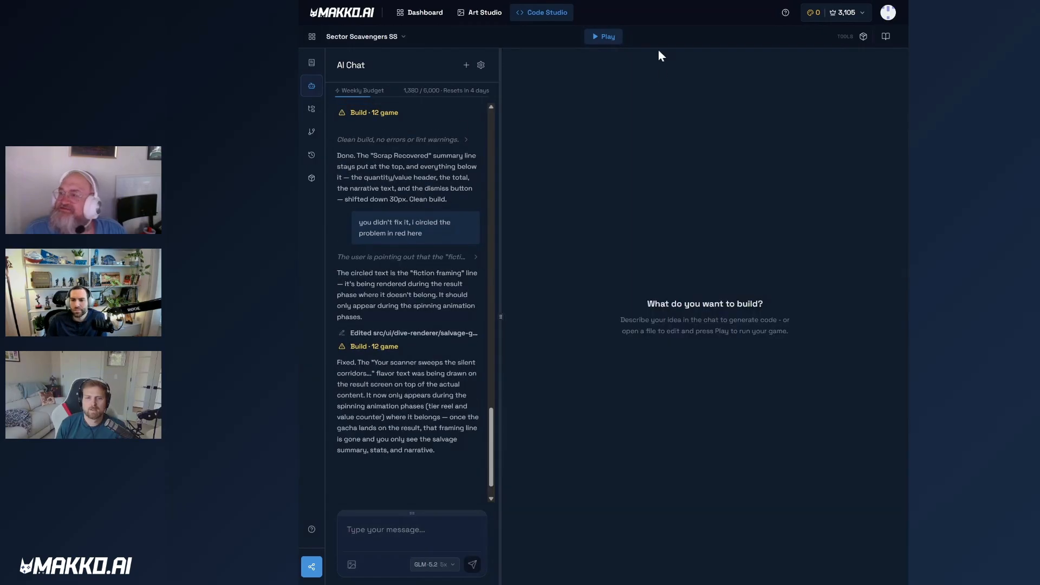
{"action": "left_click", "coordinate": [595, 39]}
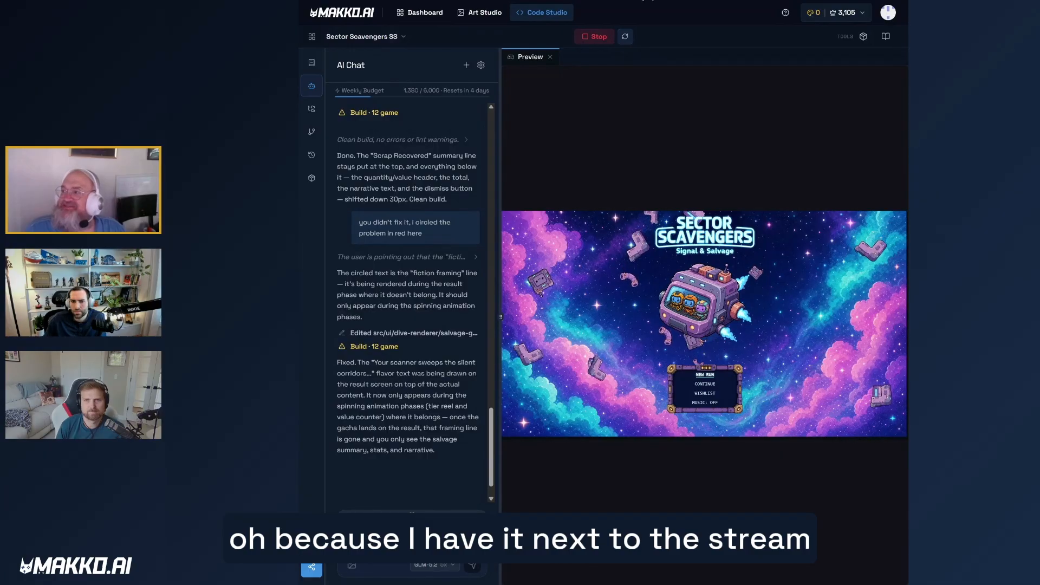
Maximize the window, collapse the AI chat and show the Sector Scavengers game in full screen.
{"action": "key", "text": "super+Up"}
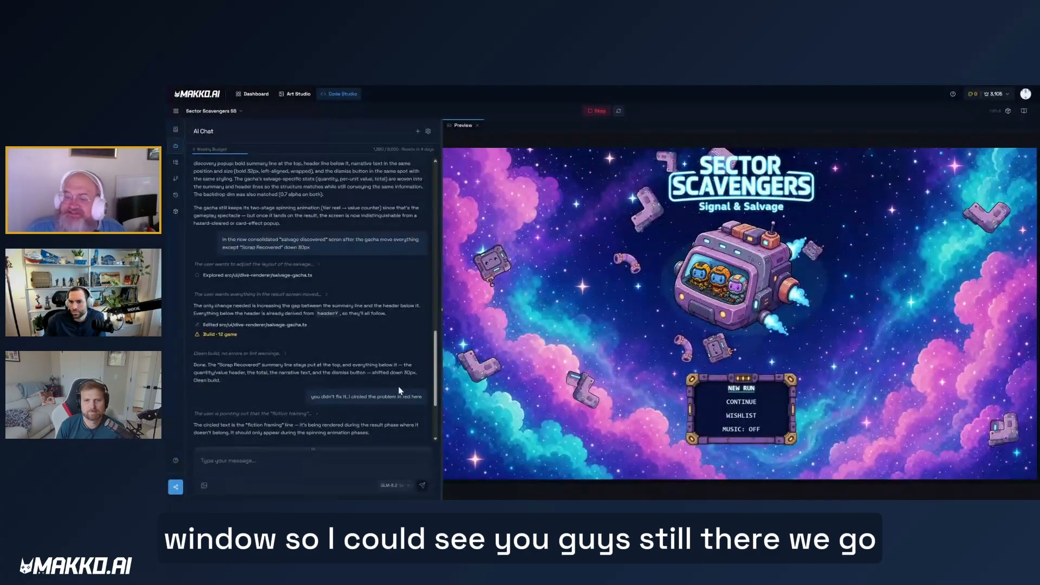
{"action": "left_click_drag", "start_coordinate": [444, 375], "coordinate": [186, 366]}
{"action": "key", "text": "f"}
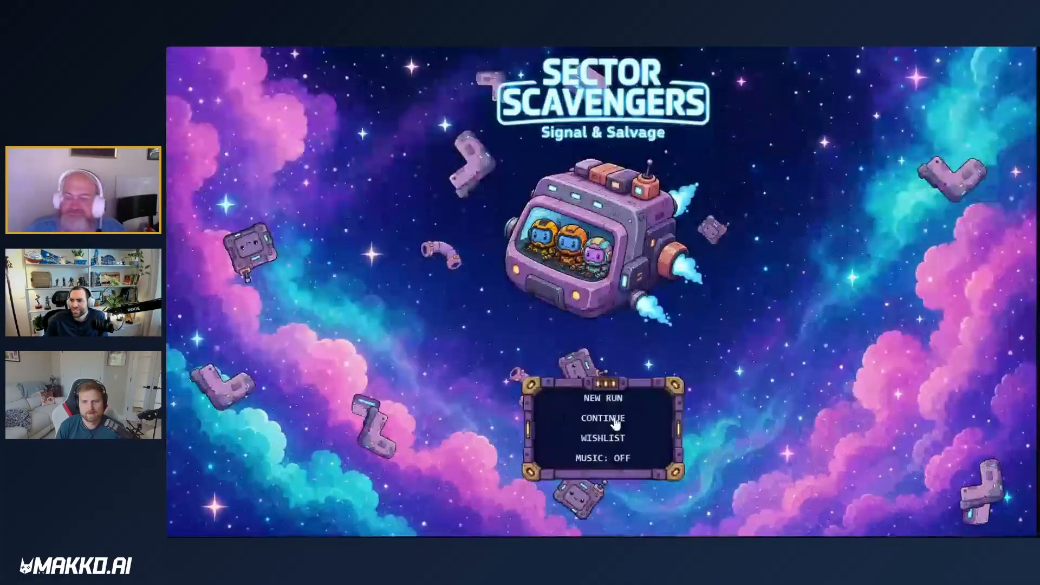
Start a run from the game's title menu, advance through the opening transmissions and dismiss the Debris Blocked notice.
{"action": "left_click", "coordinate": [616, 424]}
{"action": "key", "text": "space"}
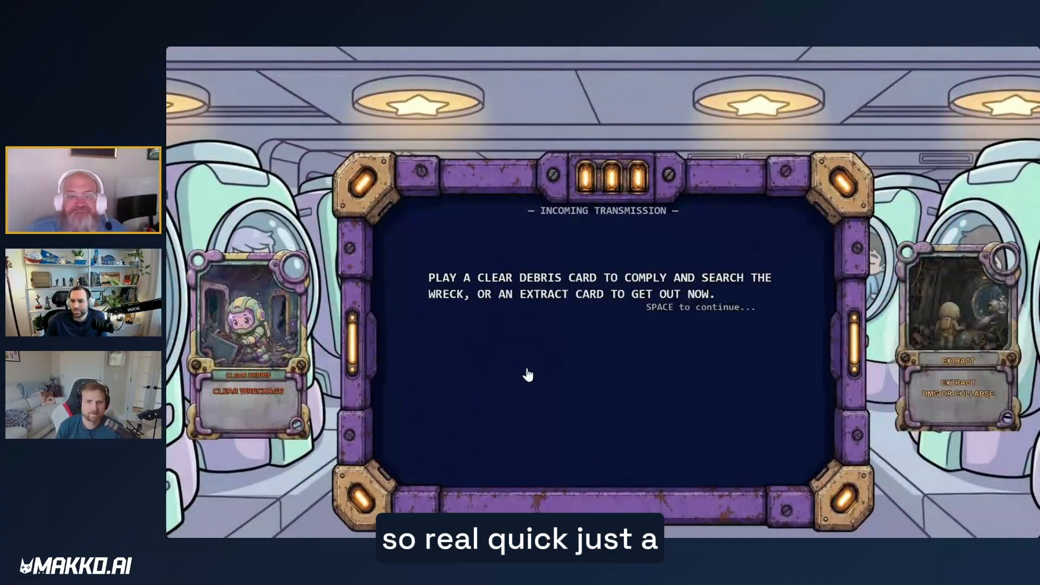
{"action": "key", "text": "space"}
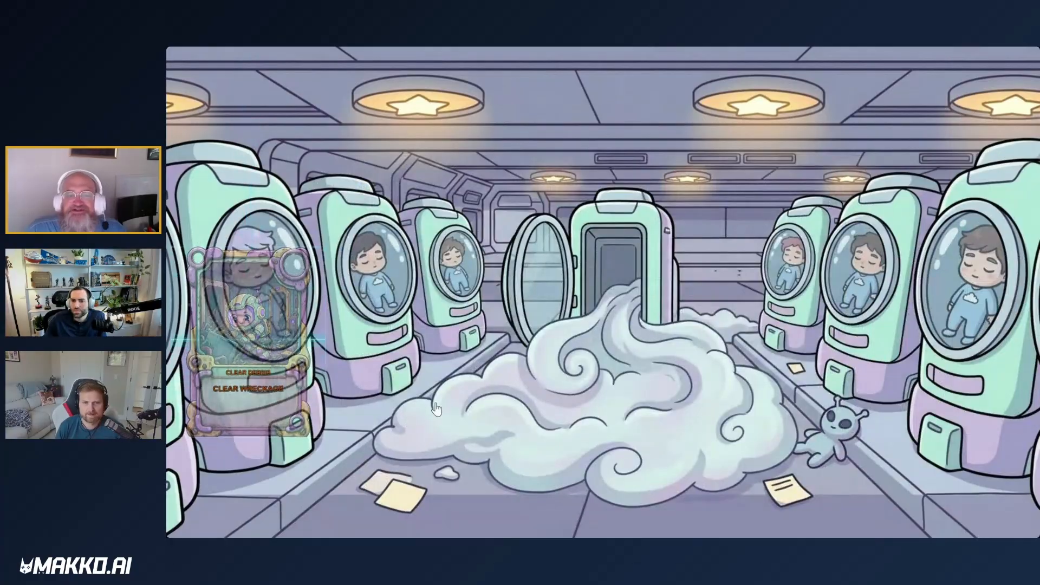
{"action": "key", "text": "space"}
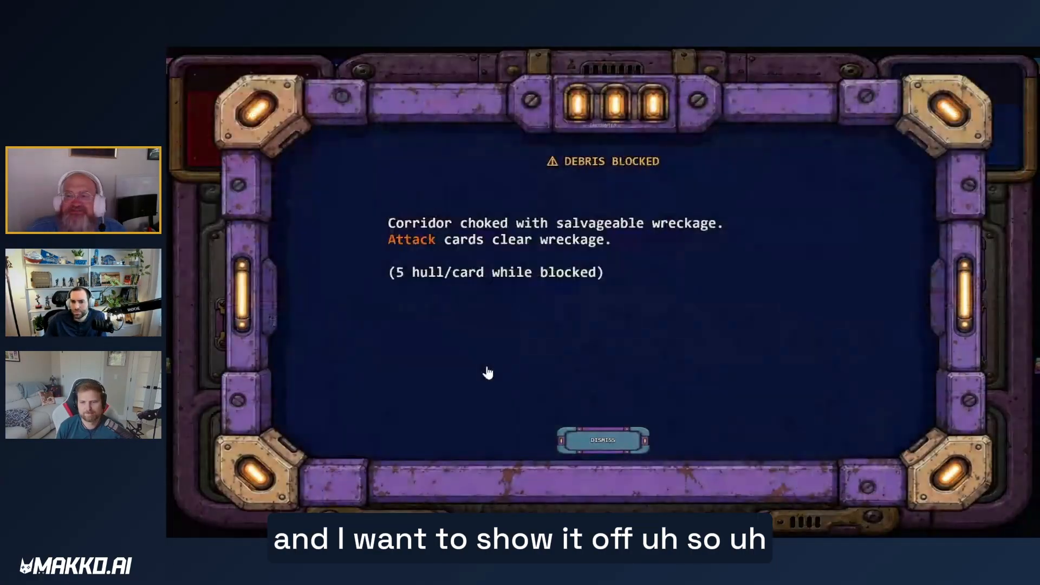
{"action": "key", "text": "space"}
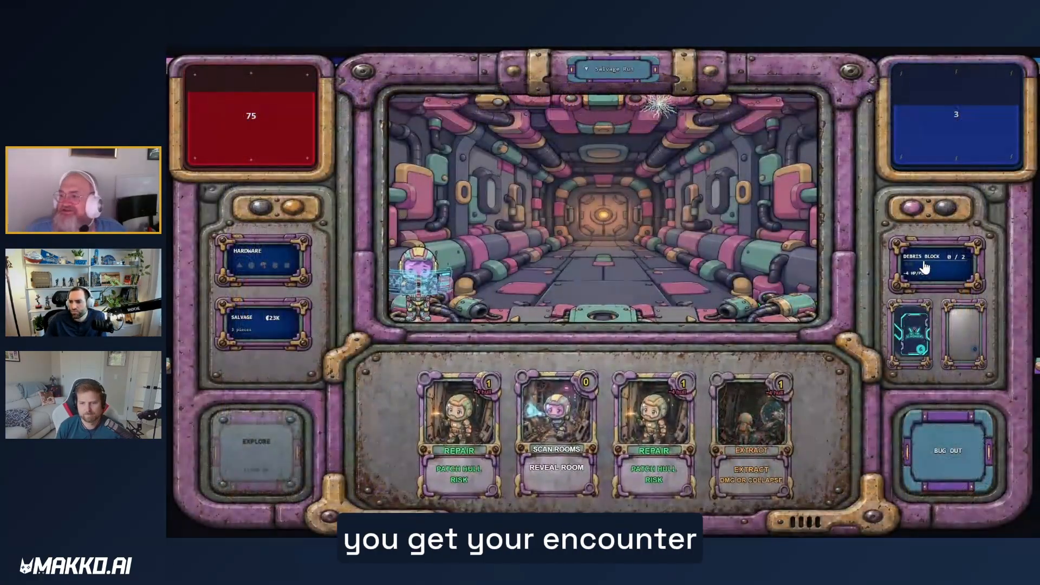
Reopen and dismiss the Debris Block details, then play the Scan Rooms card and close its report on the next room.
{"action": "left_click", "coordinate": [925, 267]}
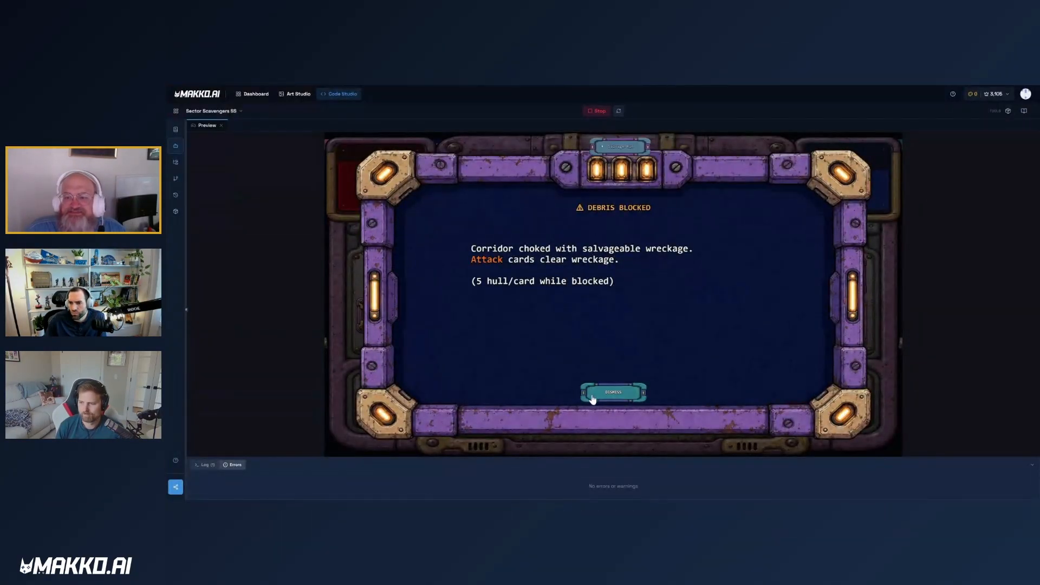
{"action": "left_click", "coordinate": [593, 392]}
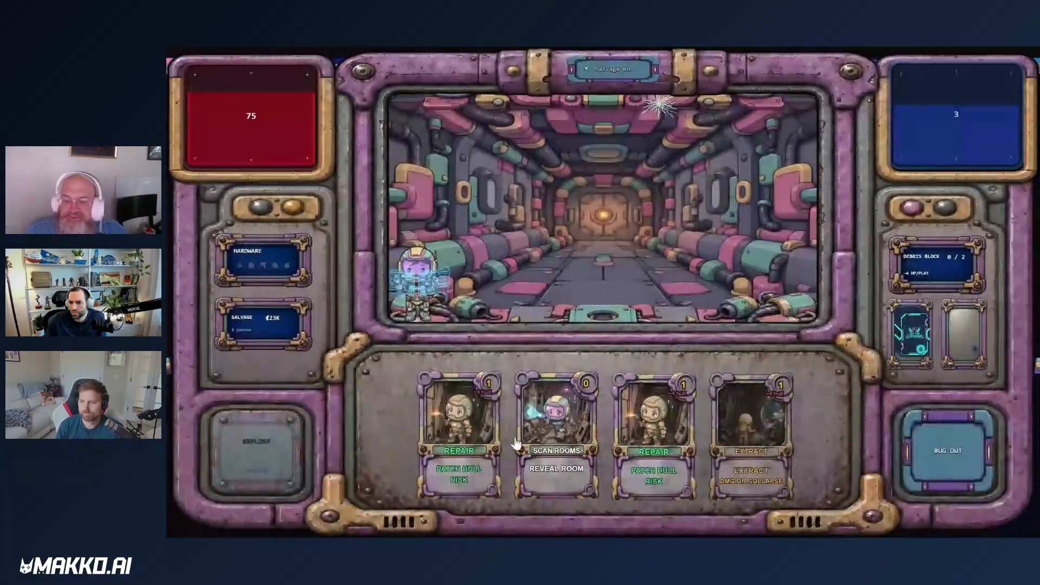
{"action": "left_click", "coordinate": [557, 452]}
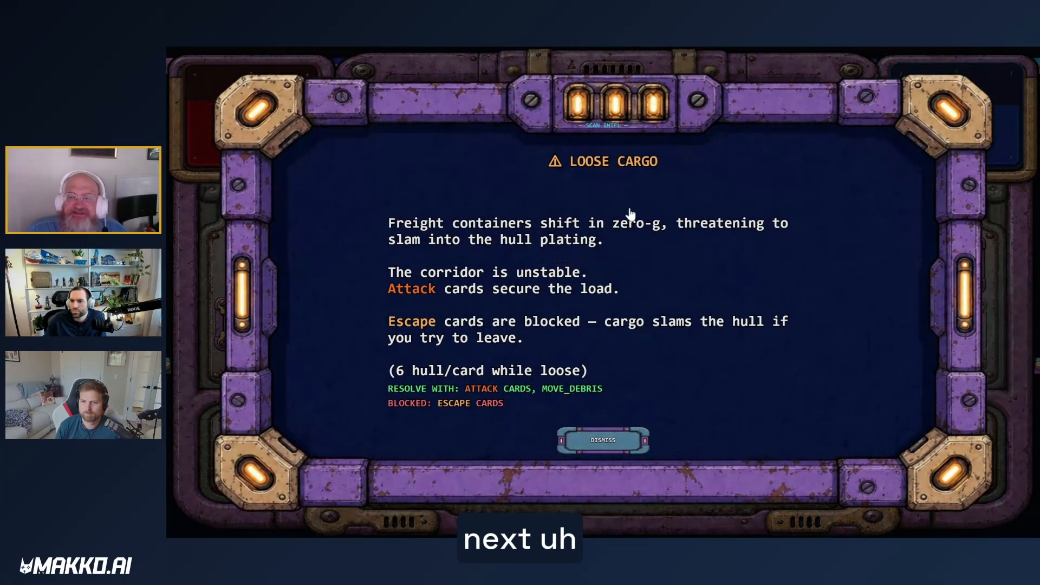
{"action": "left_click", "coordinate": [633, 204]}
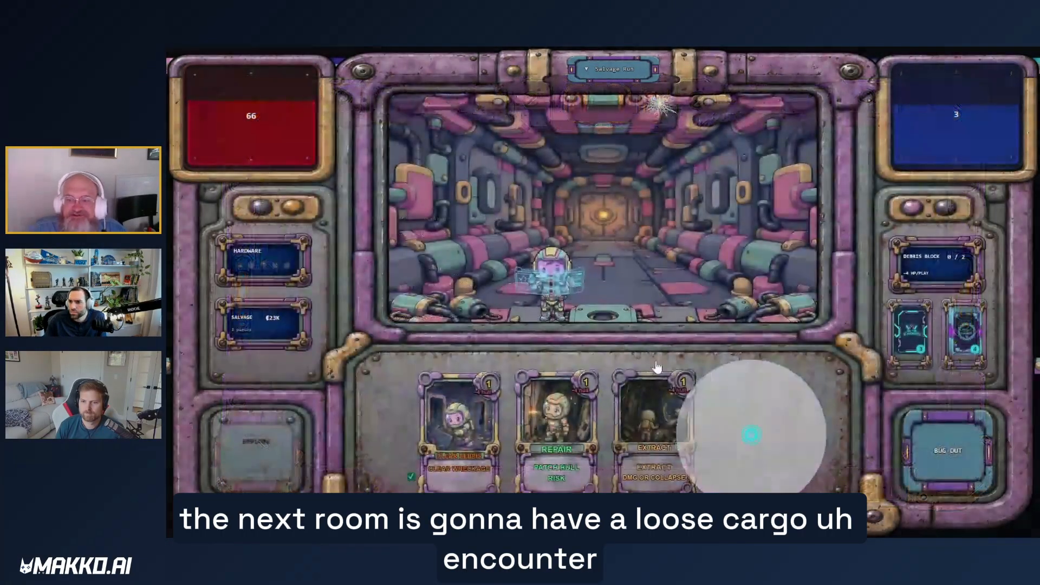
Play two Clear Debris cards to clear the debris block, and dismiss the salvage and hazard result messages.
{"action": "left_click", "coordinate": [469, 451]}
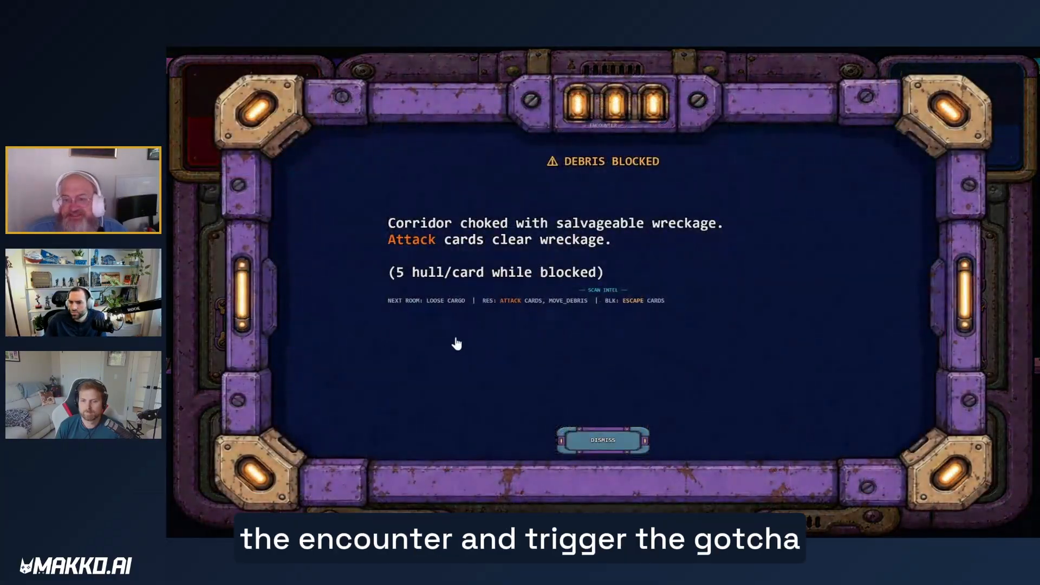
{"action": "left_click", "coordinate": [457, 344]}
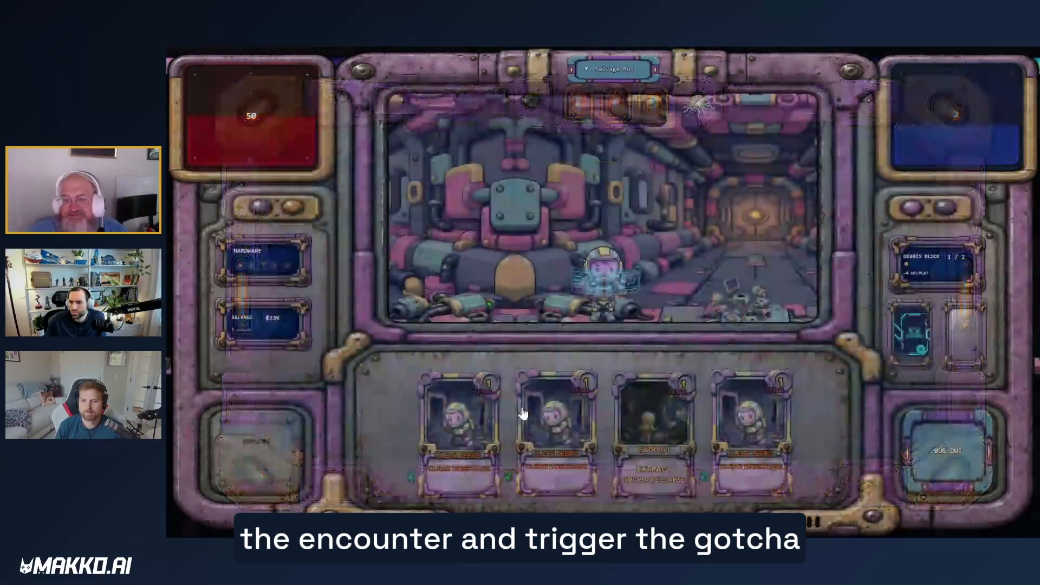
{"action": "left_click", "coordinate": [481, 421]}
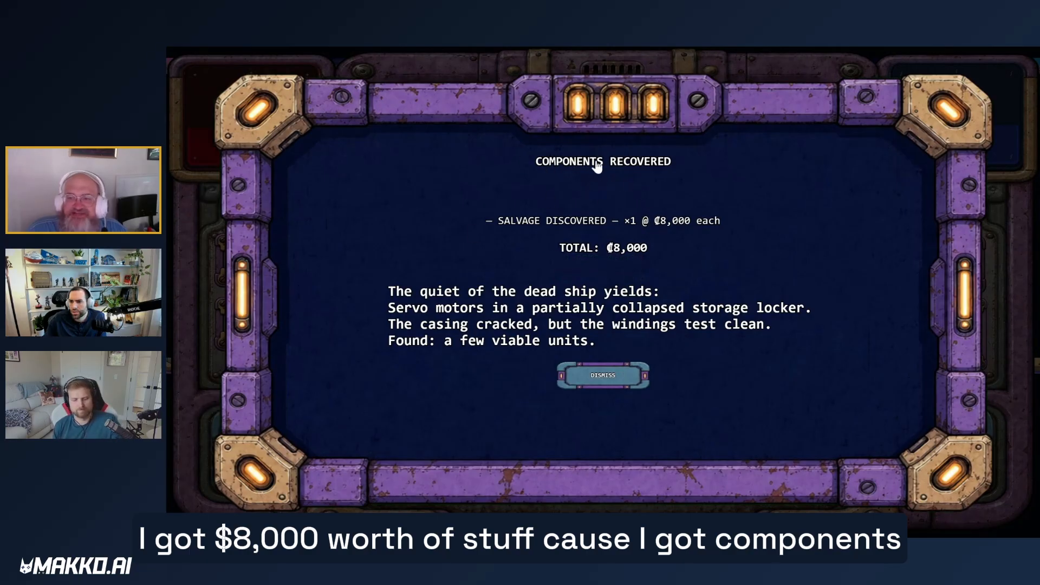
{"action": "left_click", "coordinate": [620, 376]}
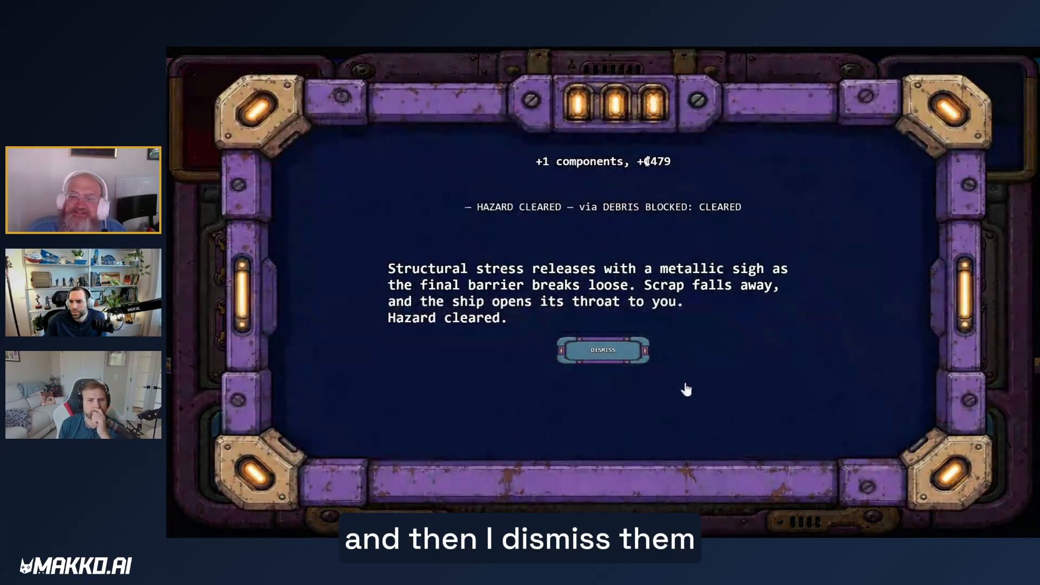
{"action": "left_click", "coordinate": [748, 319]}
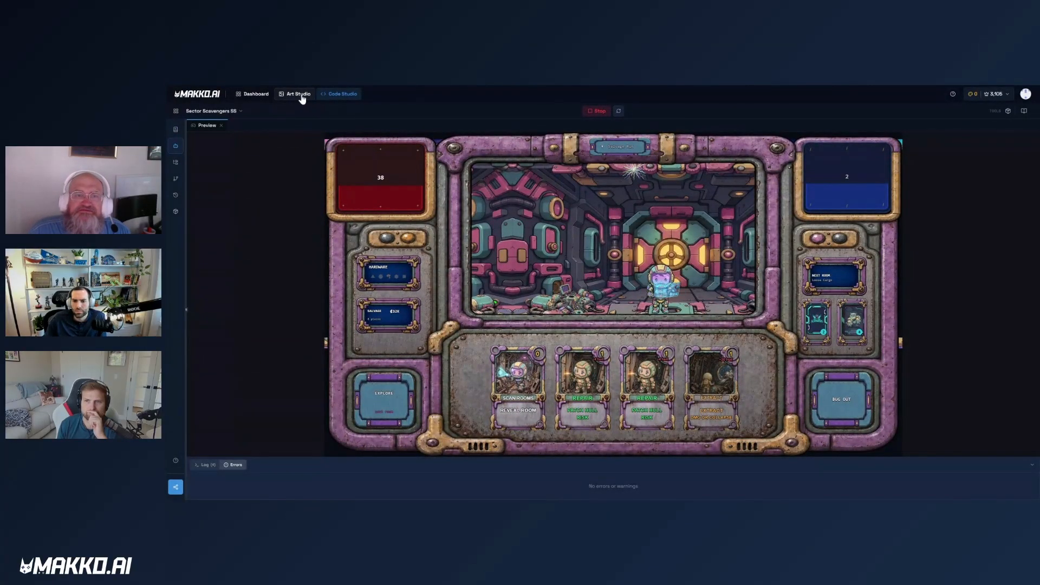
Look through the Sector Scavengers concept art collection in Art Studio and return to the game in Code Studio.
{"action": "left_click", "coordinate": [298, 94]}
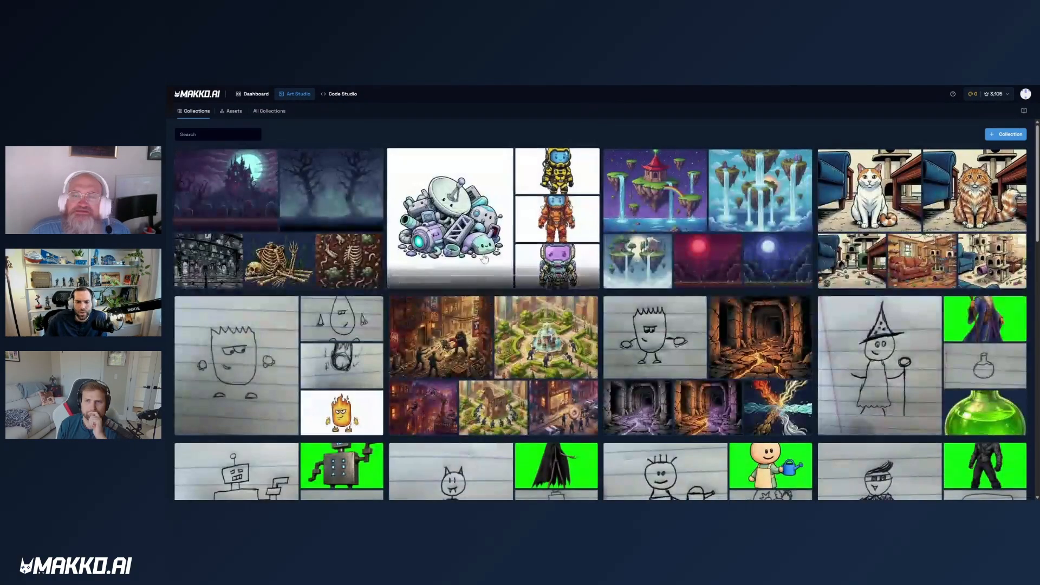
{"action": "left_click", "coordinate": [485, 258]}
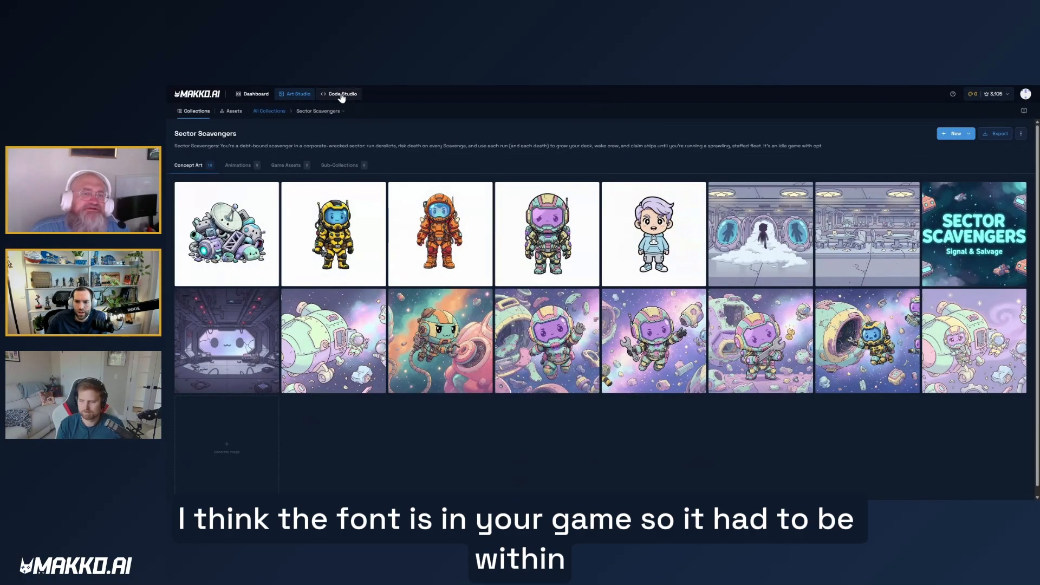
{"action": "left_click", "coordinate": [342, 95]}
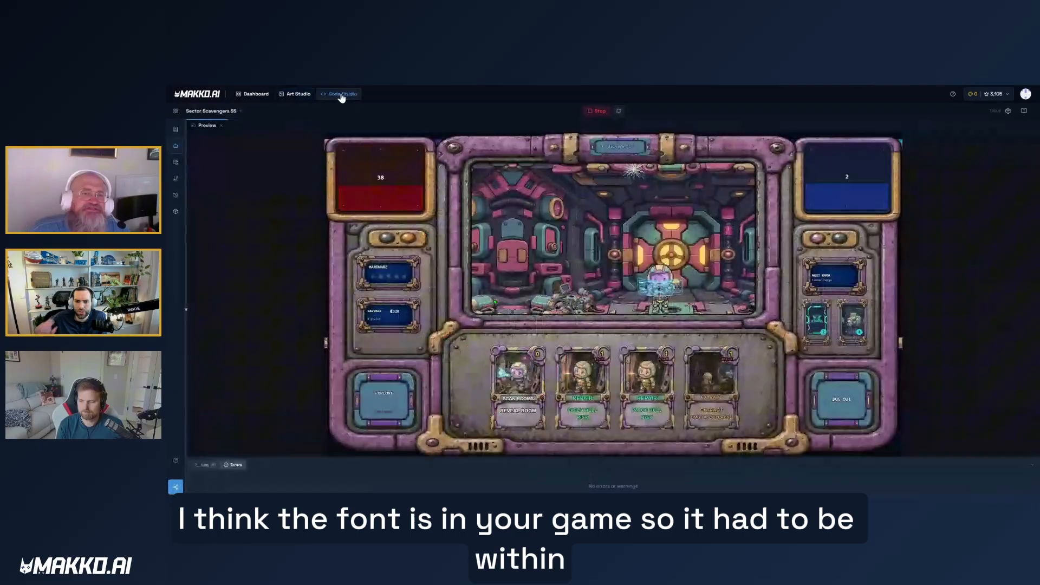
Start a new AI chat with a pasted card screenshot and the text "the framing and text layout of the card looks really bad".
{"action": "left_click", "coordinate": [182, 148]}
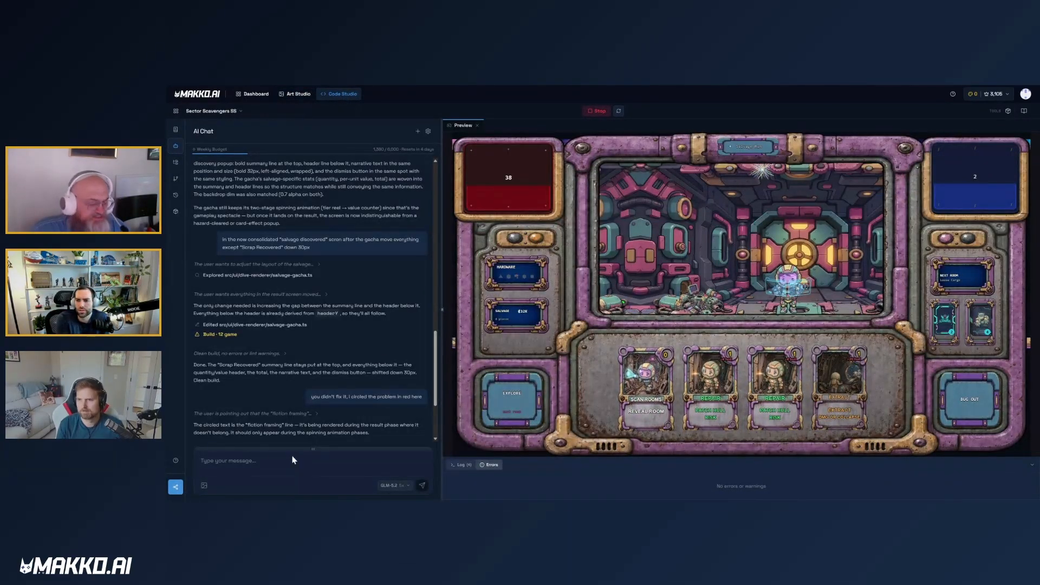
{"action": "left_click", "coordinate": [418, 132]}
{"action": "key", "text": "ctrl+v"}
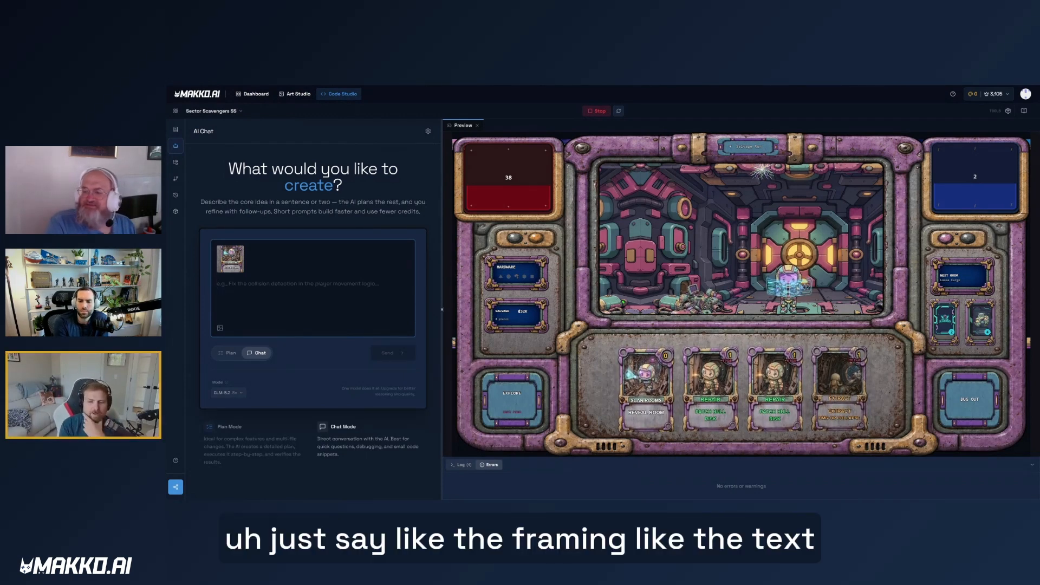
{"action": "type", "text": "the framing"}
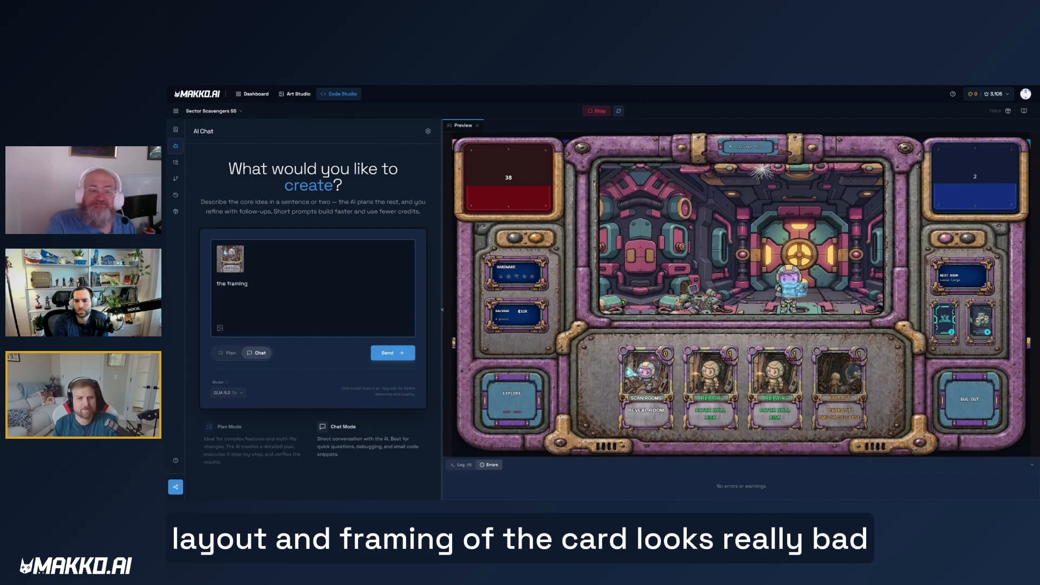
{"action": "type", "text": " of the "}
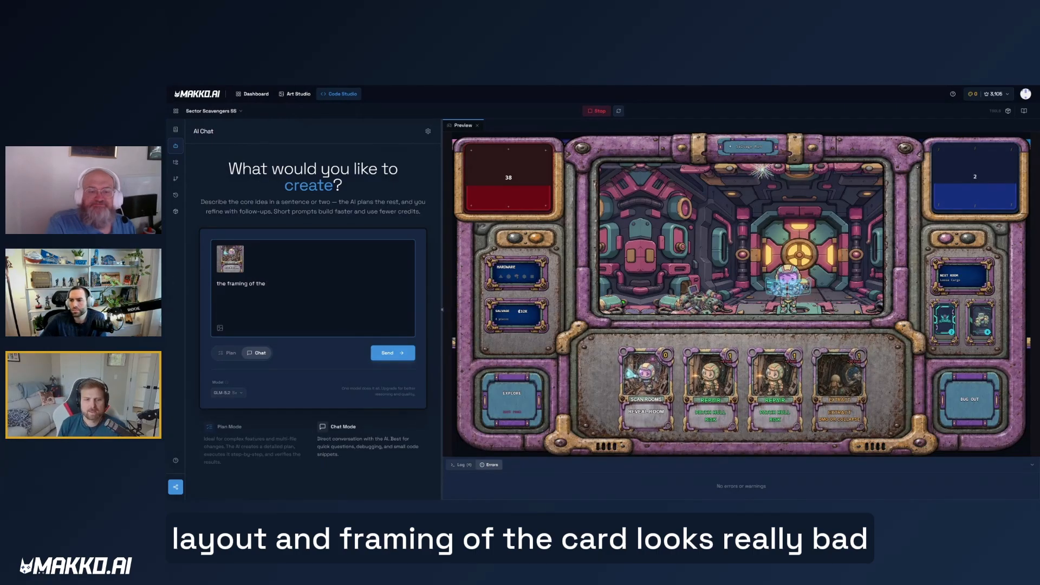
{"action": "type", "text": "teand te"}
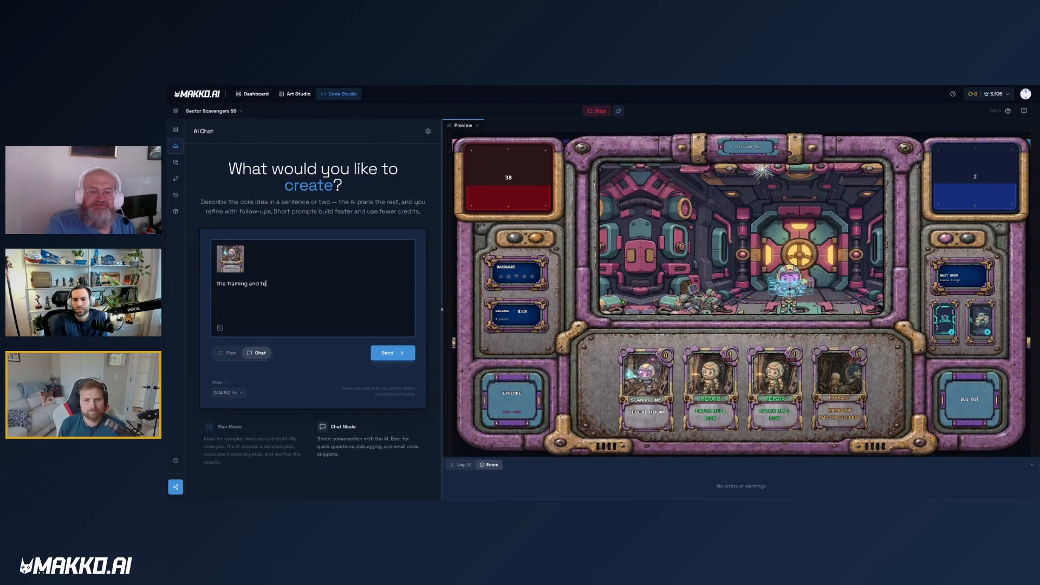
{"action": "type", "text": "xt layout of the card looks really bad"}
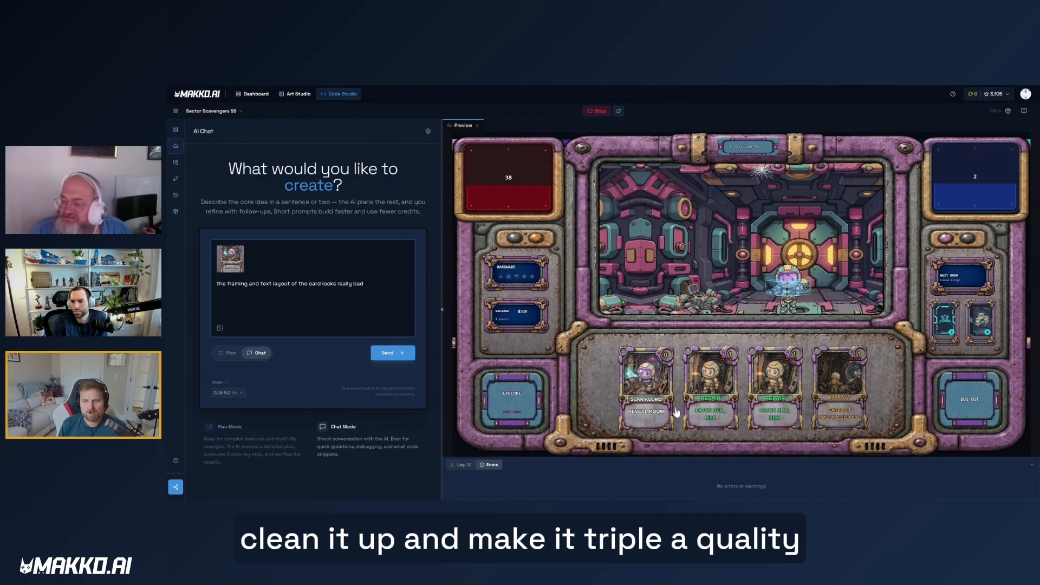
Bring up a new hand of cards, paste a second card screenshot into the prompt and add ", clean them up and make them AAA quality".
{"action": "left_click_drag", "start_coordinate": [665, 410], "coordinate": [562, 365]}
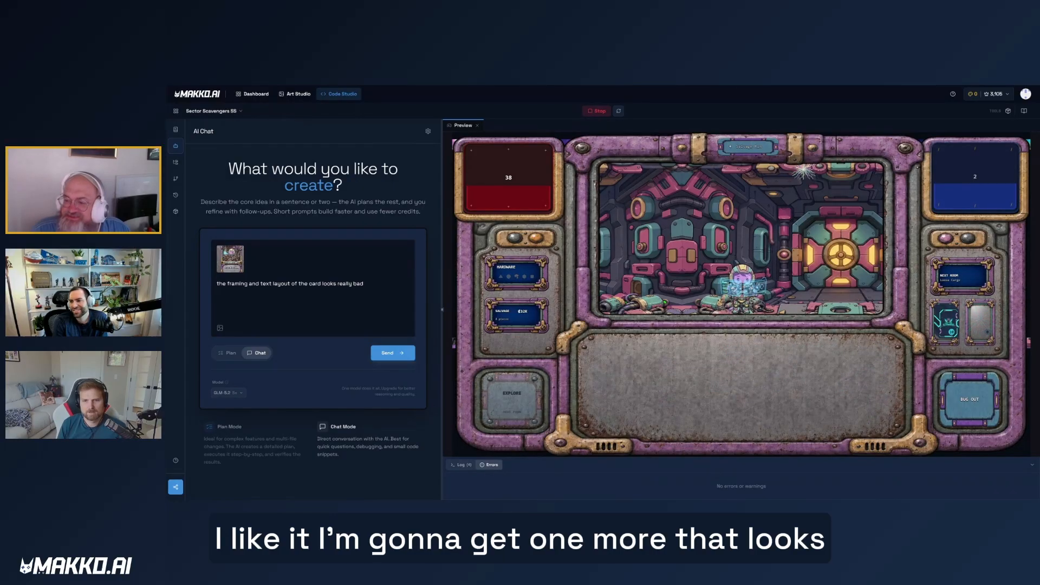
{"action": "left_click", "coordinate": [710, 388]}
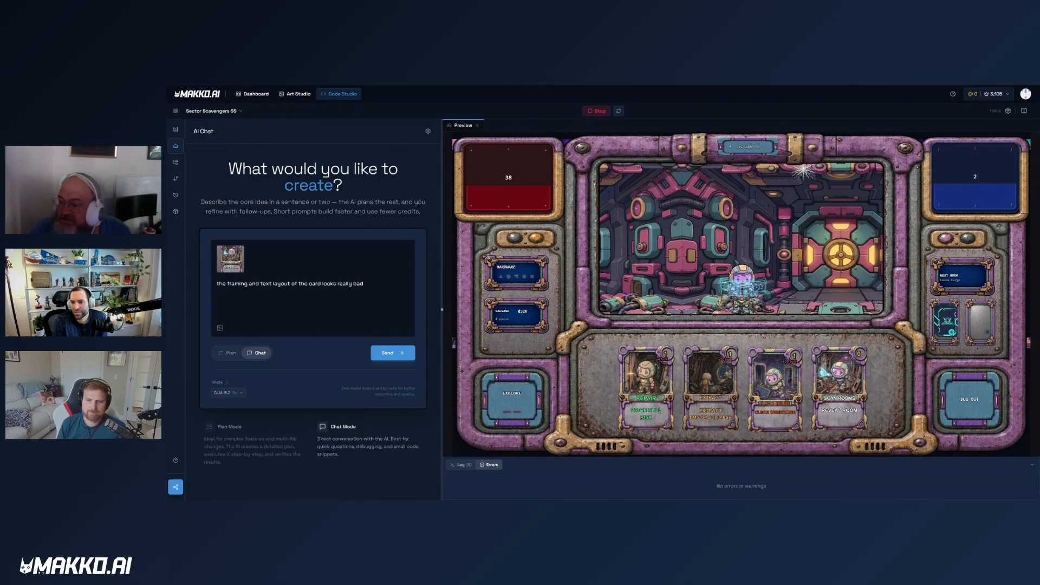
{"action": "key", "text": "ctrl+v"}
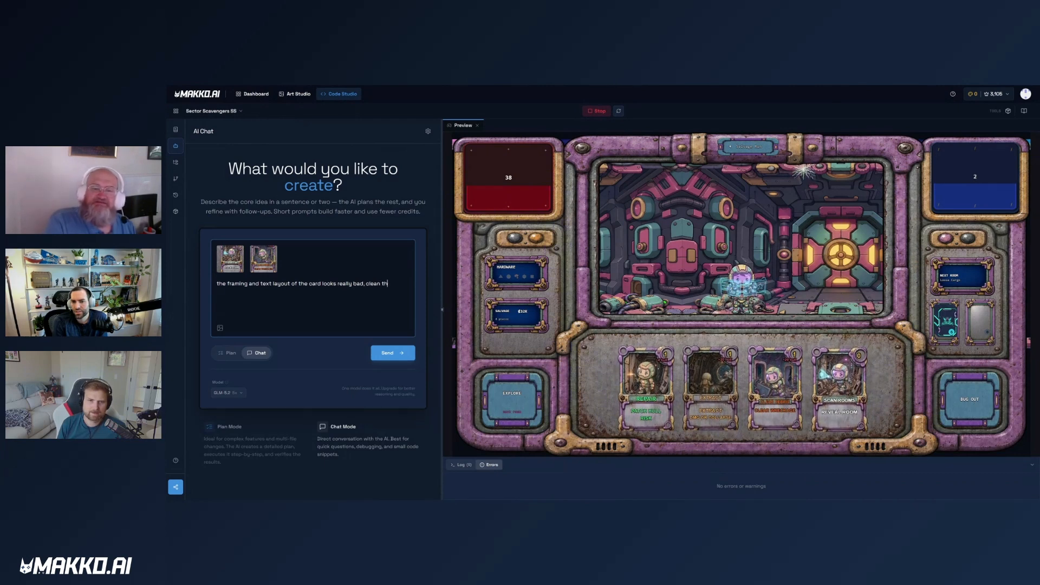
{"action": "type", "text": "em up and make them AAA quality"}
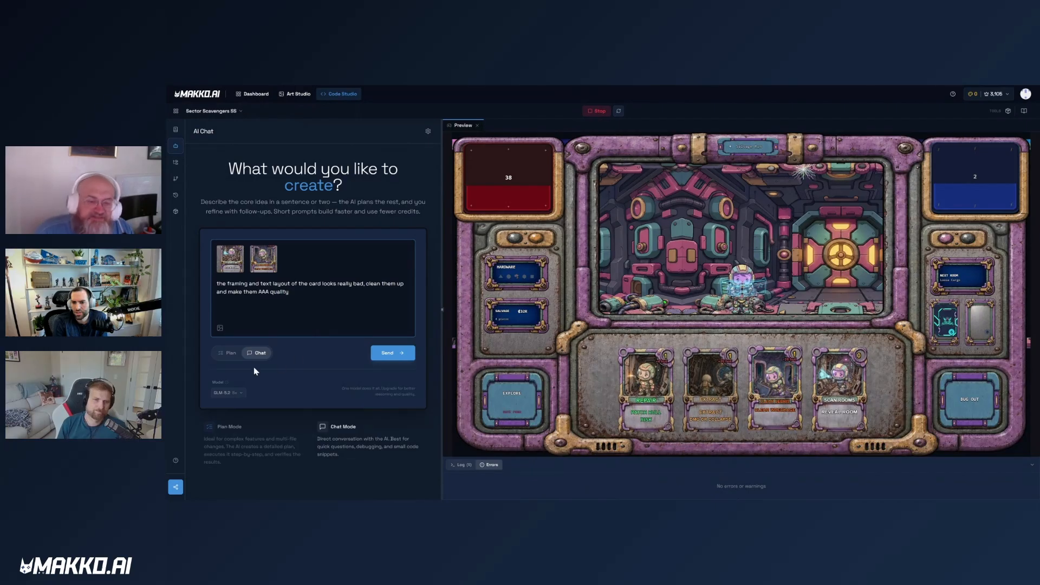
Send the card cleanup prompt with the Gemini Flash model, and reload the game preview after the build completes.
{"action": "left_click", "coordinate": [233, 393]}
{"action": "left_click", "coordinate": [245, 348]}
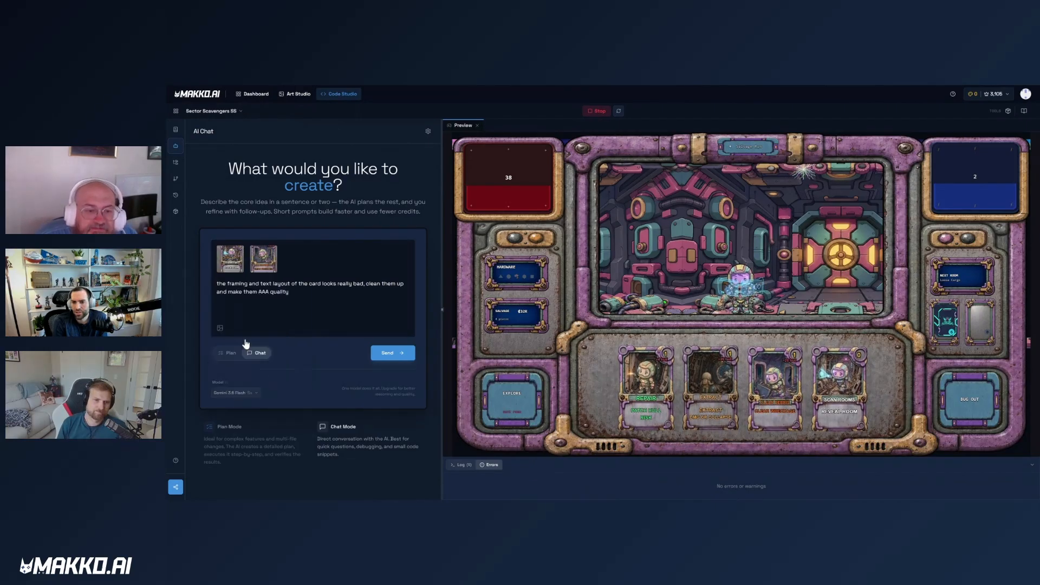
{"action": "left_click", "coordinate": [393, 354]}
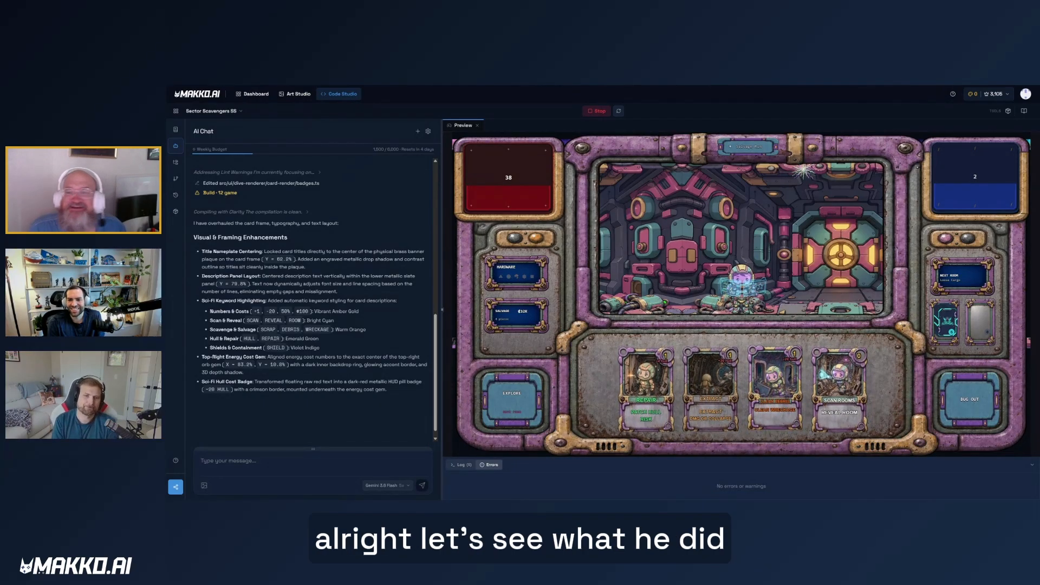
{"action": "left_click", "coordinate": [619, 111]}
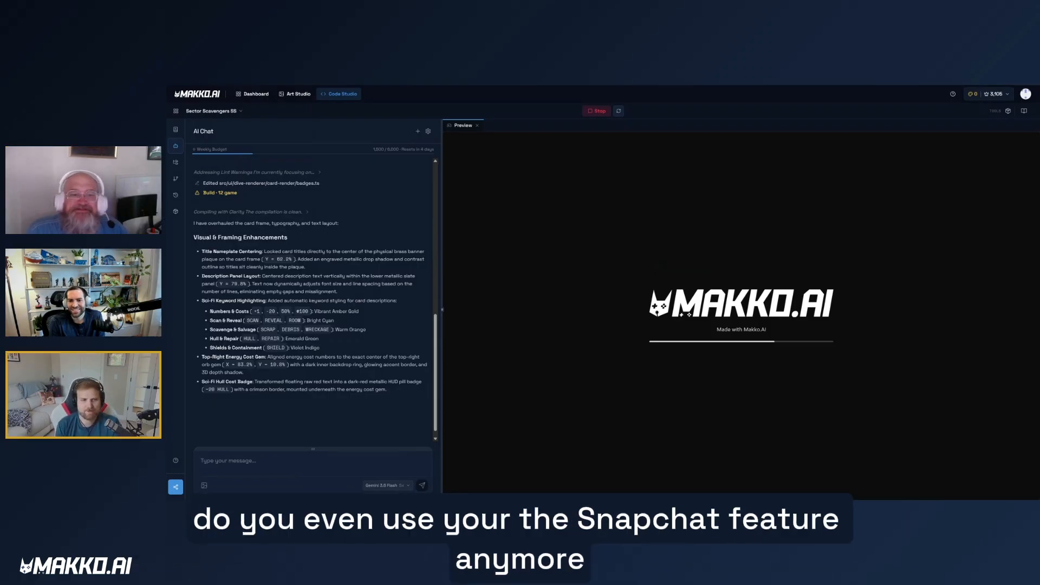
Review the project's automatic and manual saves, then return to the AI chat.
{"action": "left_click", "coordinate": [174, 195]}
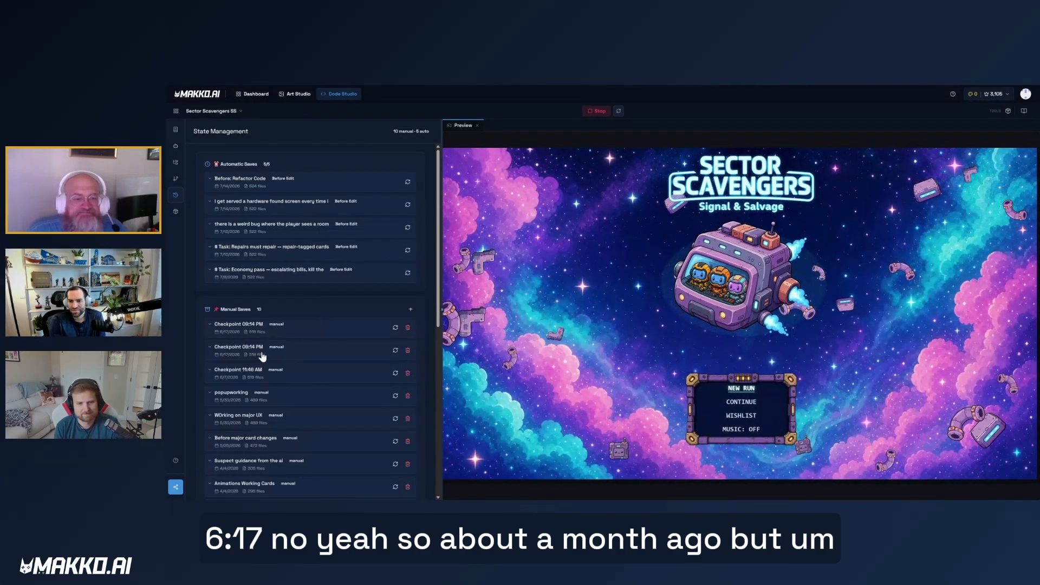
{"action": "scroll", "coordinate": [262, 356], "scroll_direction": "down", "scroll_amount": 1}
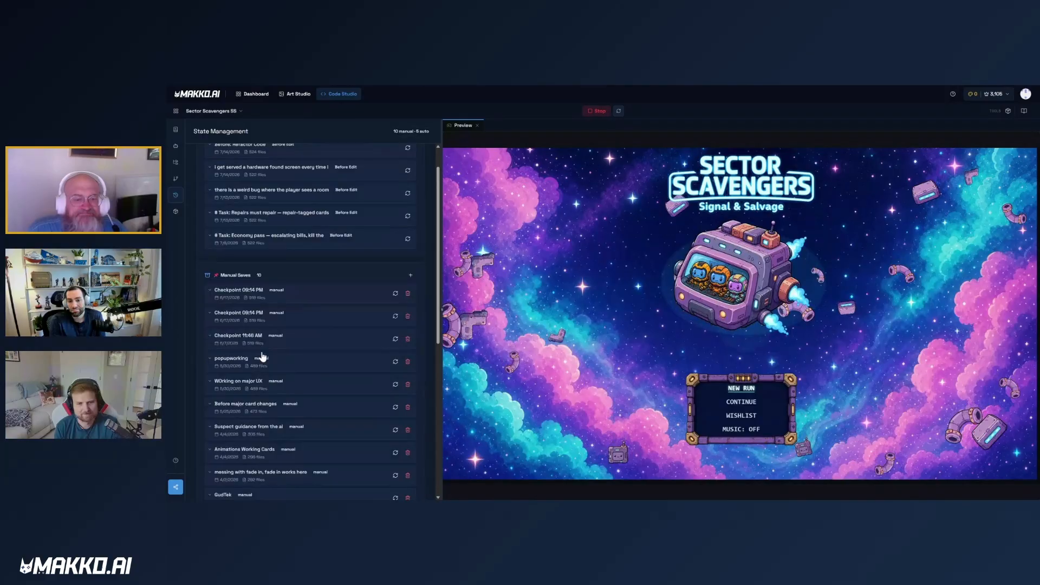
{"action": "left_click", "coordinate": [175, 147]}
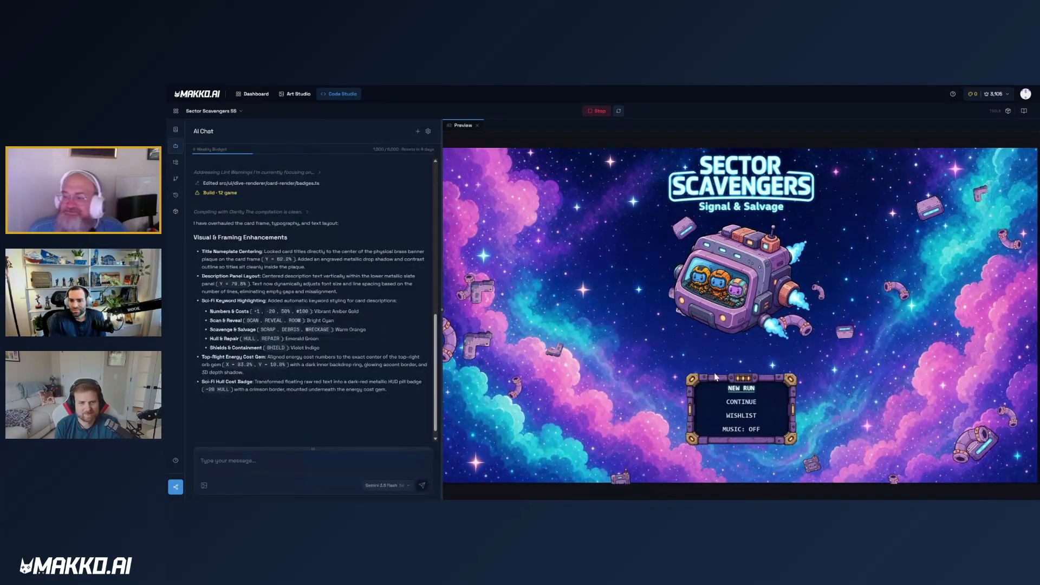
Start a new run in the game preview and advance through the incoming transmission to show the redesigned cards.
{"action": "left_click", "coordinate": [740, 389]}
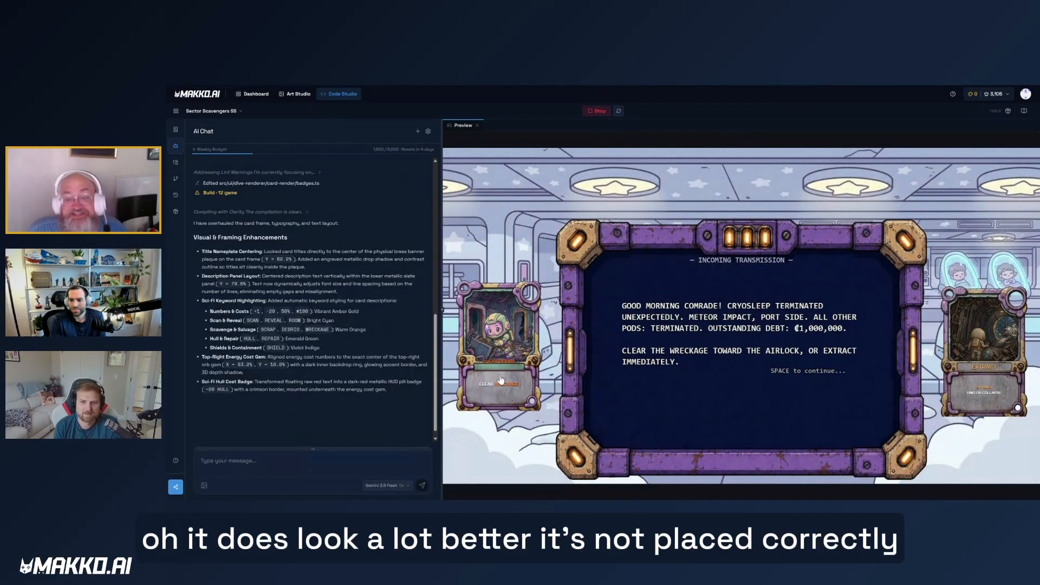
{"action": "left_click", "coordinate": [688, 393]}
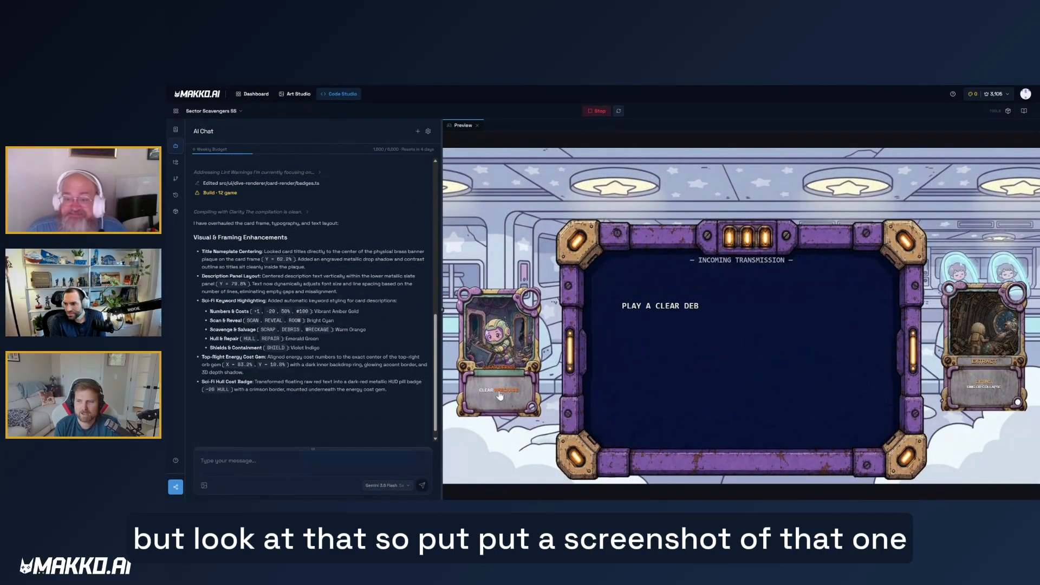
{"action": "left_click", "coordinate": [689, 394]}
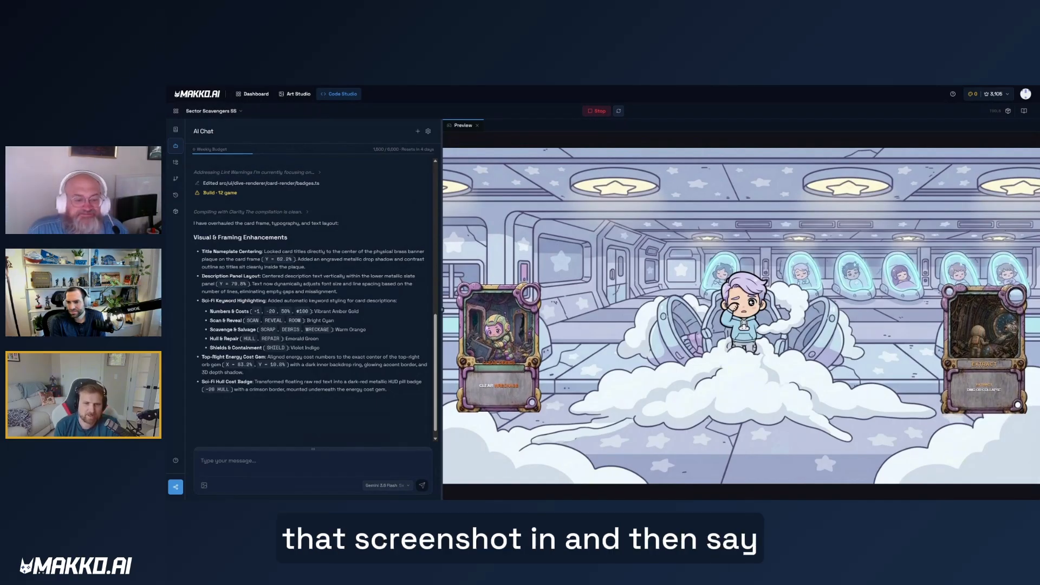
Paste the card screenshot into the AI chat prompt and write "the text flickers as the card bounce and the layout is still a little off".
{"action": "key", "text": "ctrl+v"}
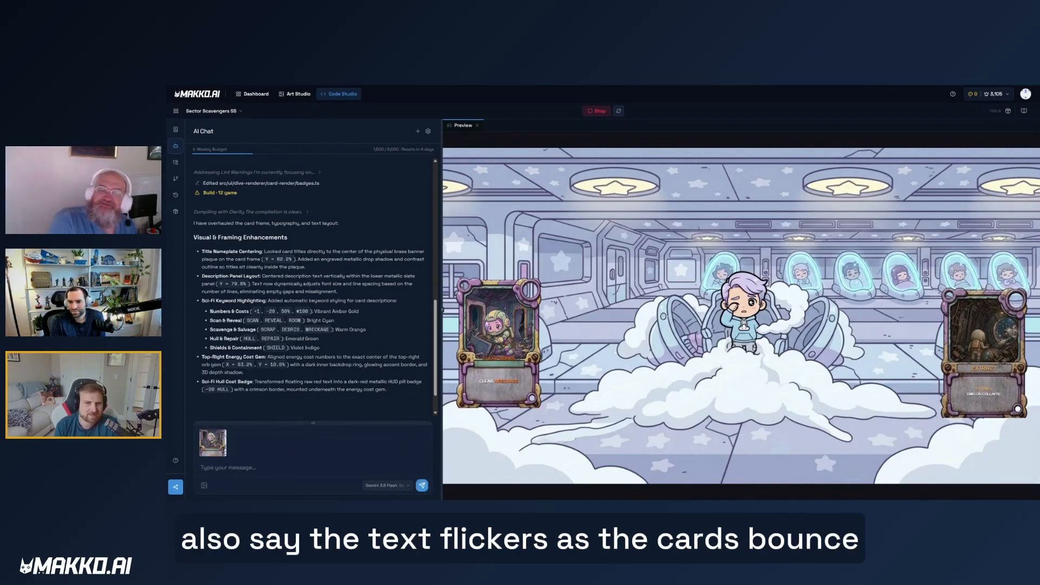
{"action": "type", "text": "the text"}
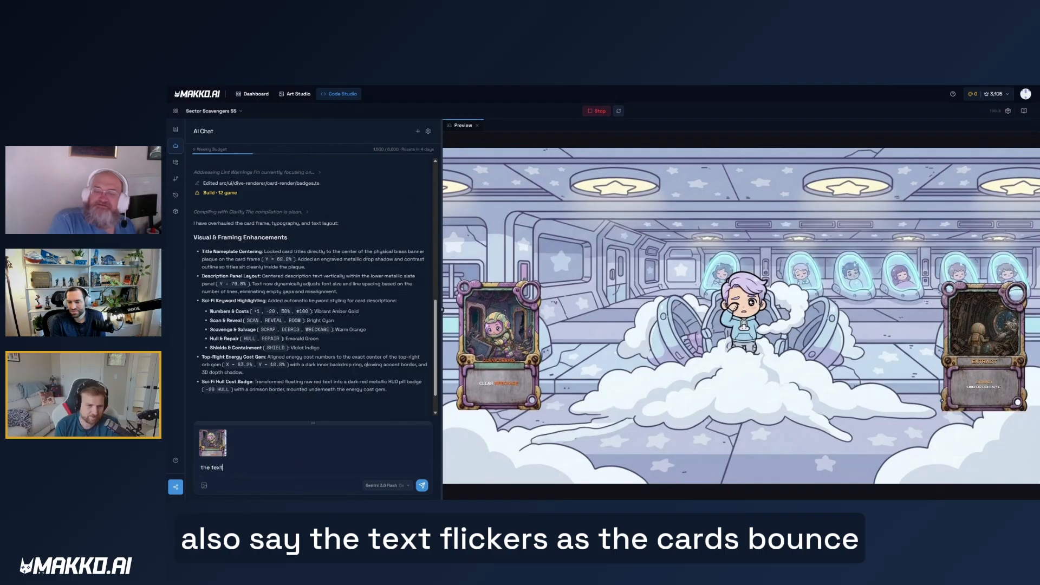
{"action": "type", "text": " flickers as t"}
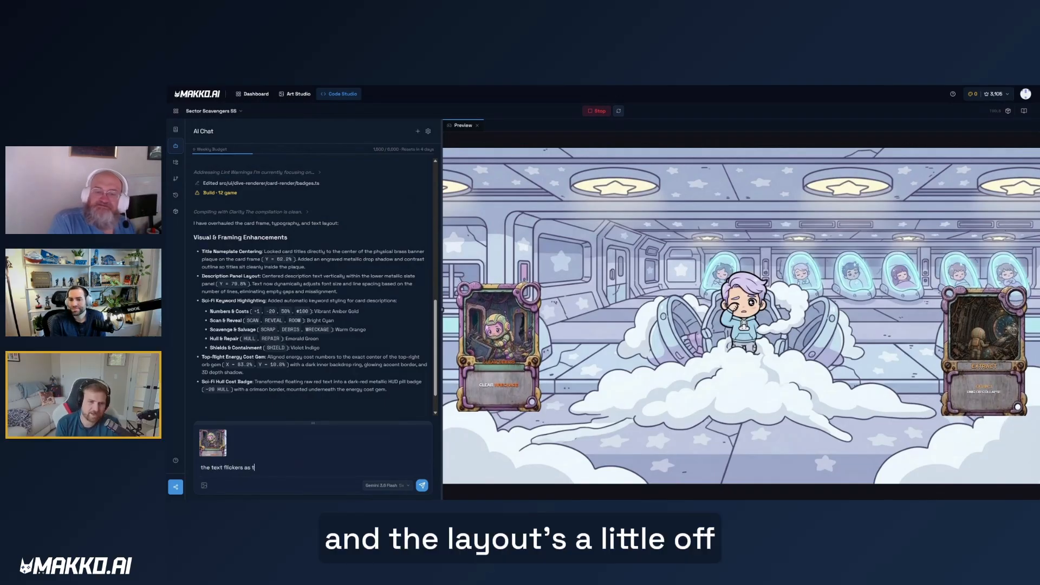
{"action": "type", "text": "he card bounce and the"}
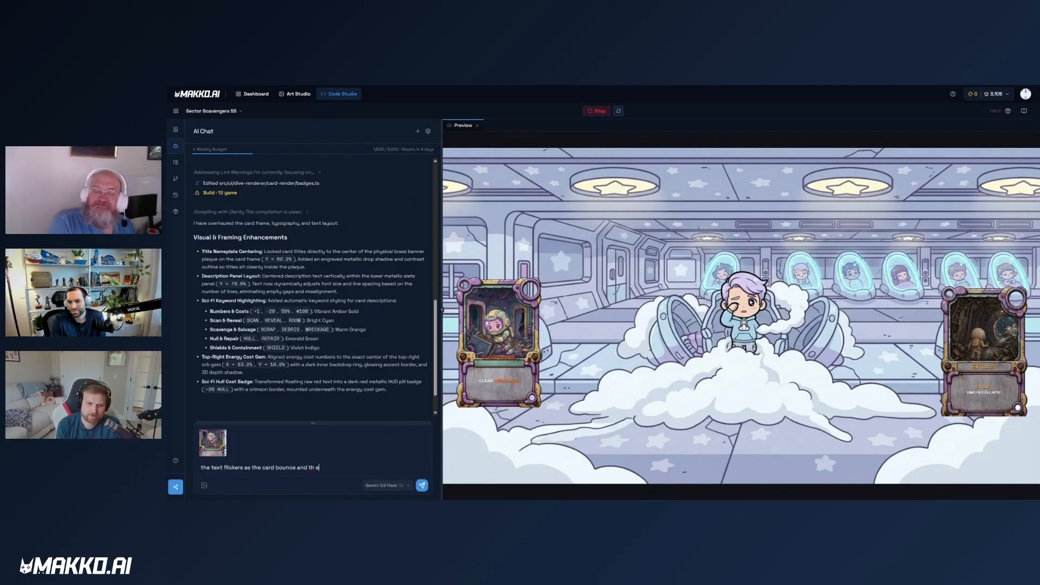
{"action": "type", "text": " layout is s"}
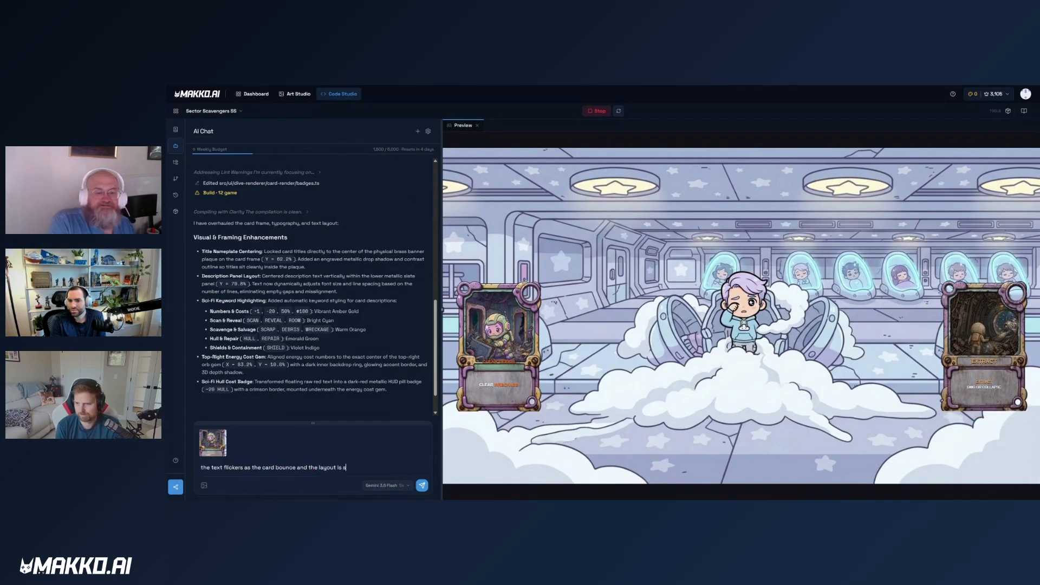
{"action": "type", "text": "till a little off"}
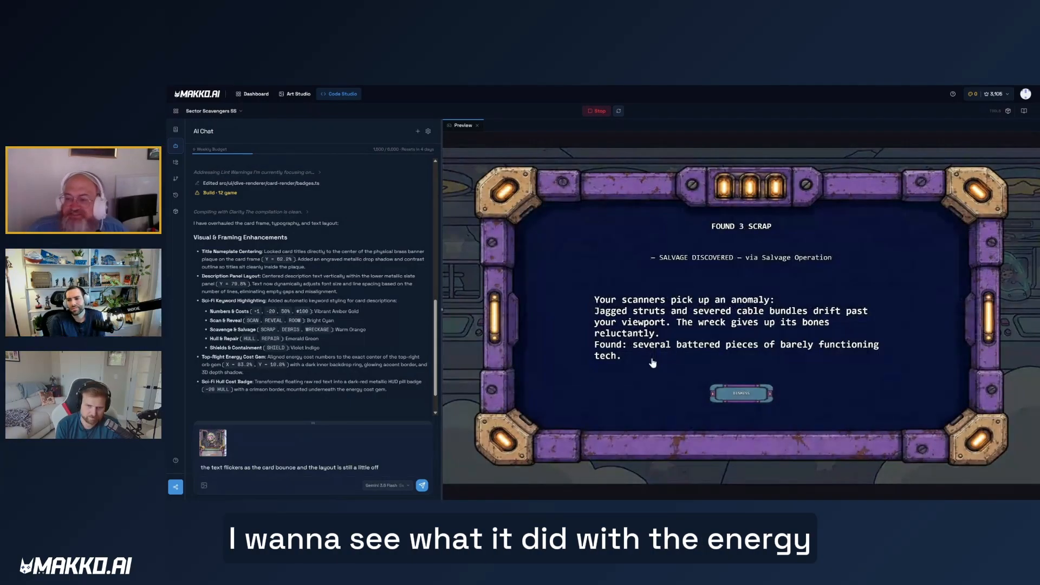
Dismiss the salvage and debris messages to reach the card hand, and paste a second card screenshot into the prompt.
{"action": "left_click", "coordinate": [653, 365]}
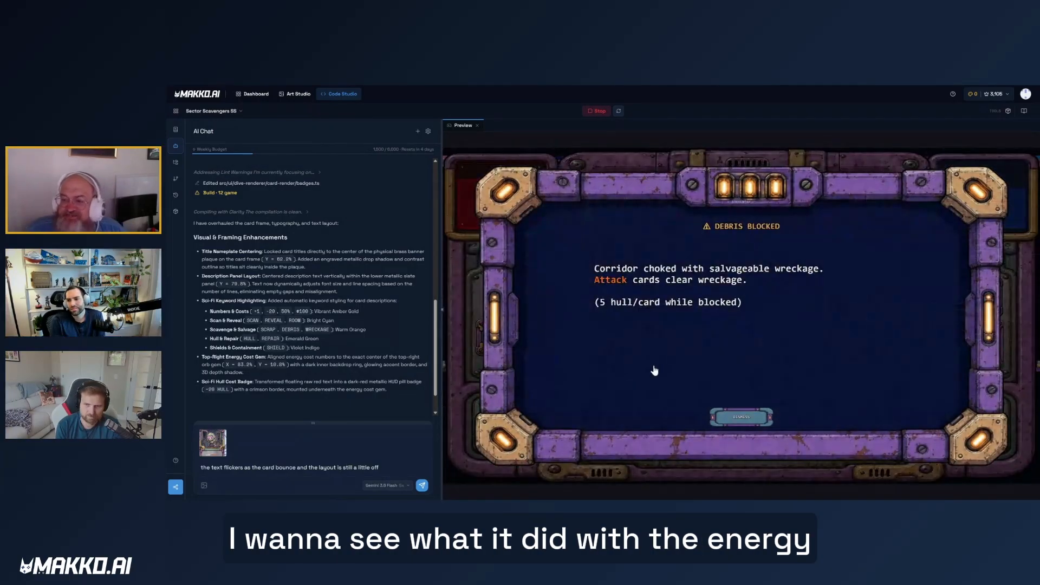
{"action": "left_click", "coordinate": [654, 370]}
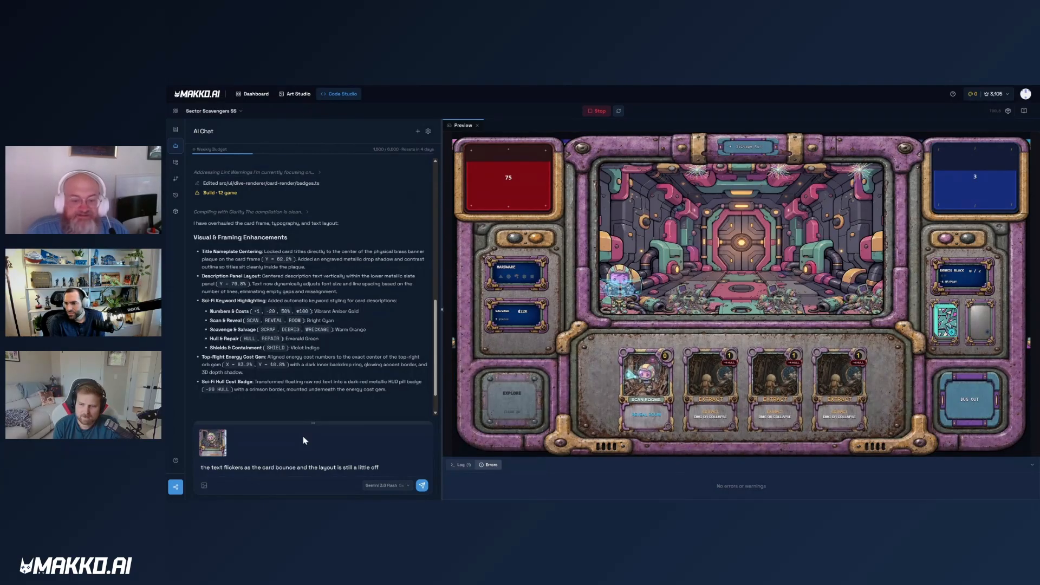
{"action": "key", "text": "ctrl+v"}
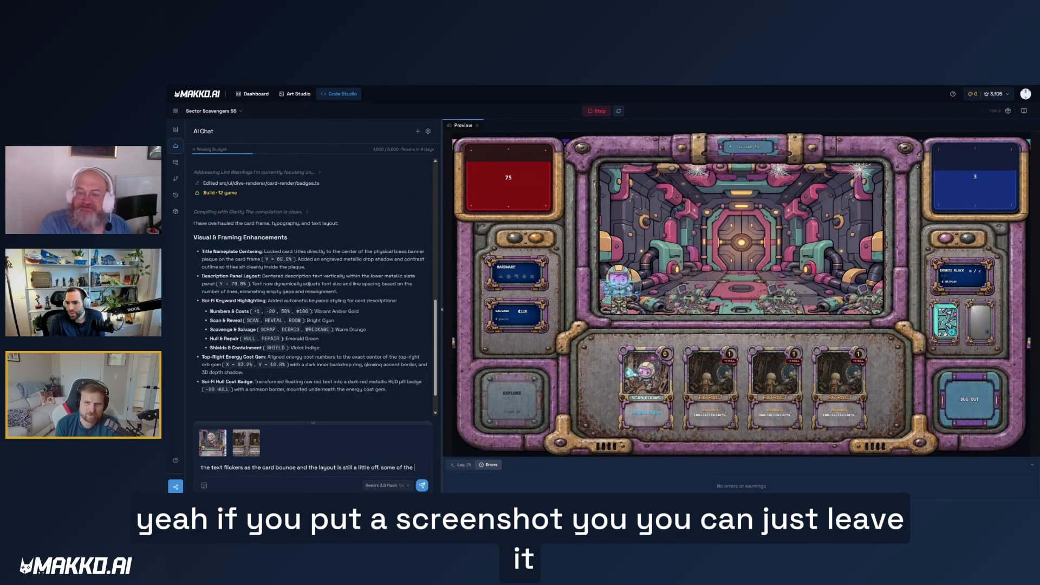
Remove the unfinished "some of the" from the prompt, end it with "please fix it" instead, and send it.
{"action": "key", "text": "BackSpace"}
{"action": "key", "text": "BackSpace"}
{"action": "key", "text": "BackSpace"}
{"action": "key", "text": "BackSpace"}
{"action": "key", "text": "BackSpace"}
{"action": "key", "text": "BackSpace"}
{"action": "key", "text": "BackSpace"}
{"action": "key", "text": "BackSpace"}
{"action": "key", "text": "BackSpace"}
{"action": "key", "text": "BackSpace"}
{"action": "key", "text": "BackSpace"}
{"action": "key", "text": "BackSpace"}
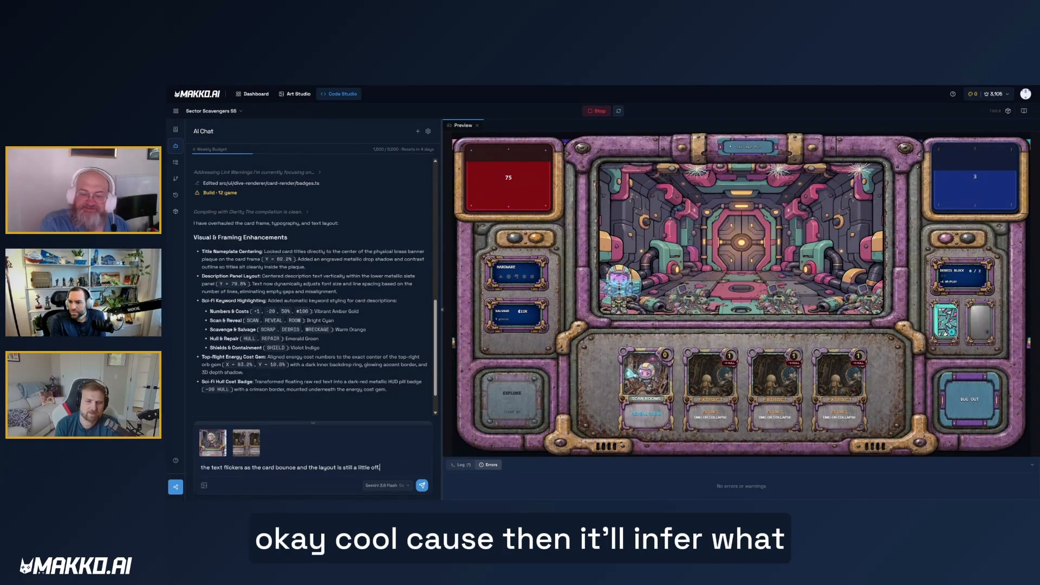
{"action": "type", "text": "please fix it"}
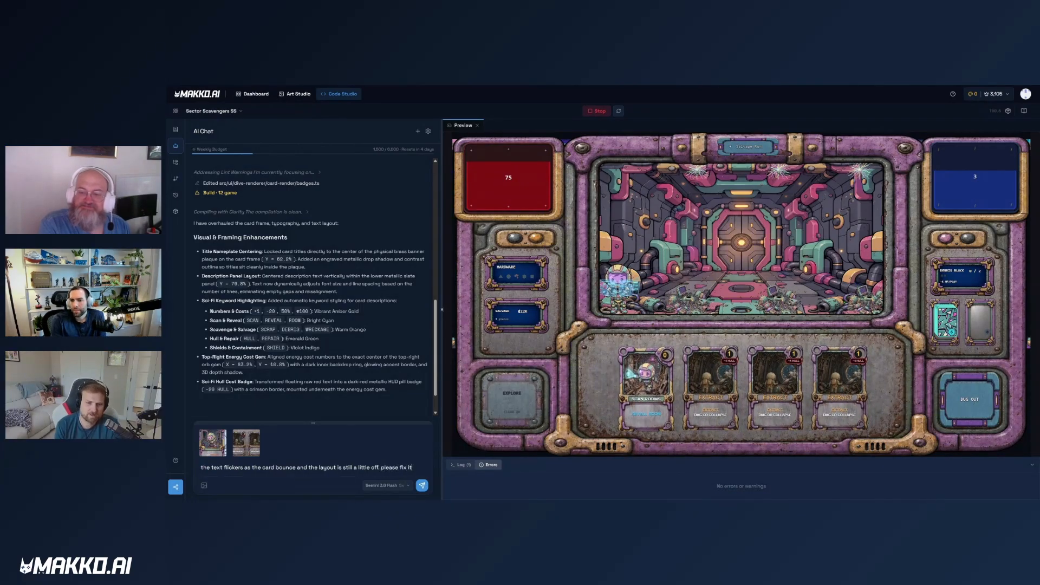
{"action": "key", "text": "Return"}
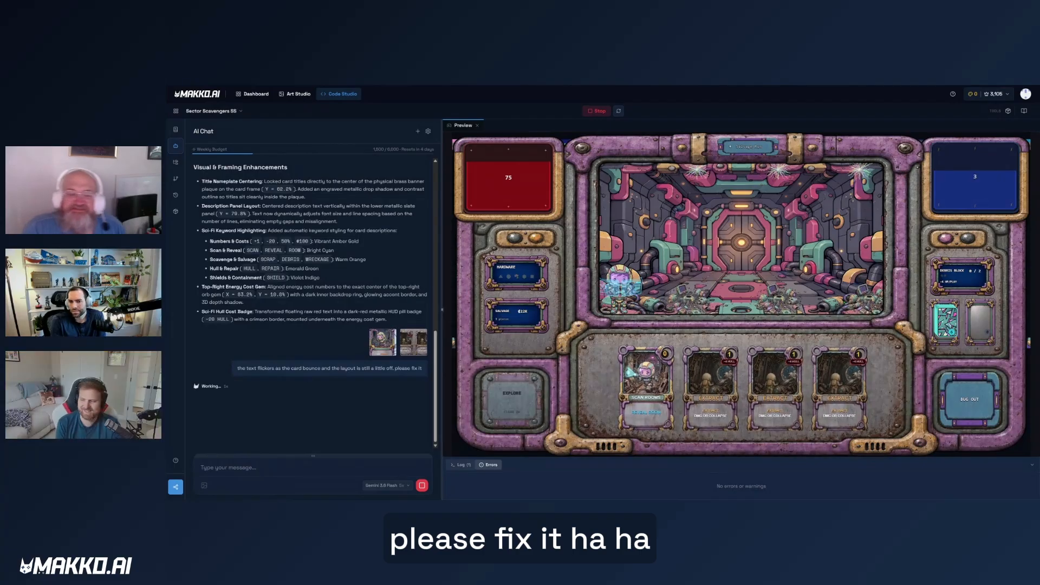